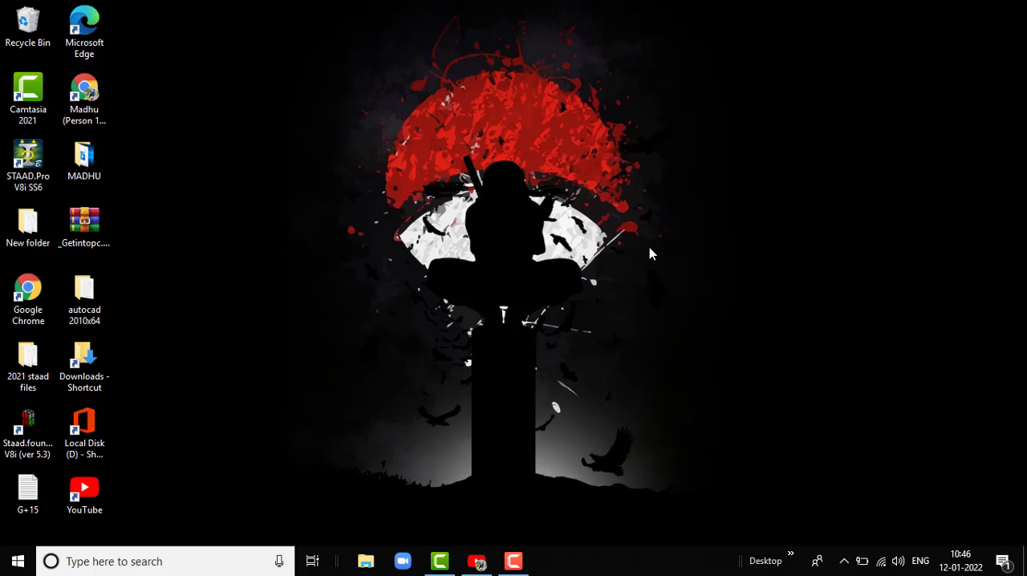
- Launch STAAD.Pro V8i and create a new Space model named "rcc dam" in meter and kilonewton units, starting with beam modelling
double_click(45, 165)
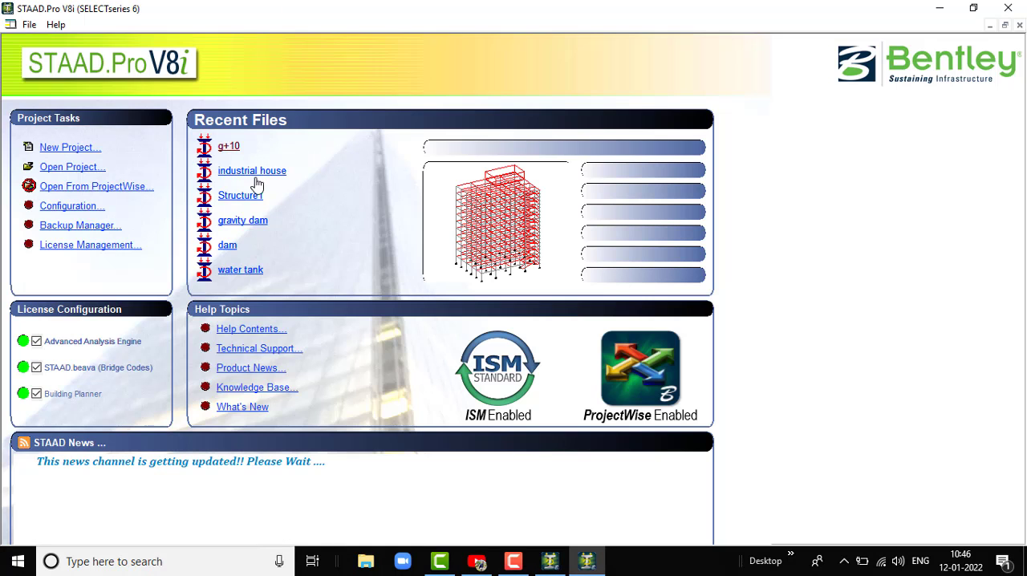
click(72, 148)
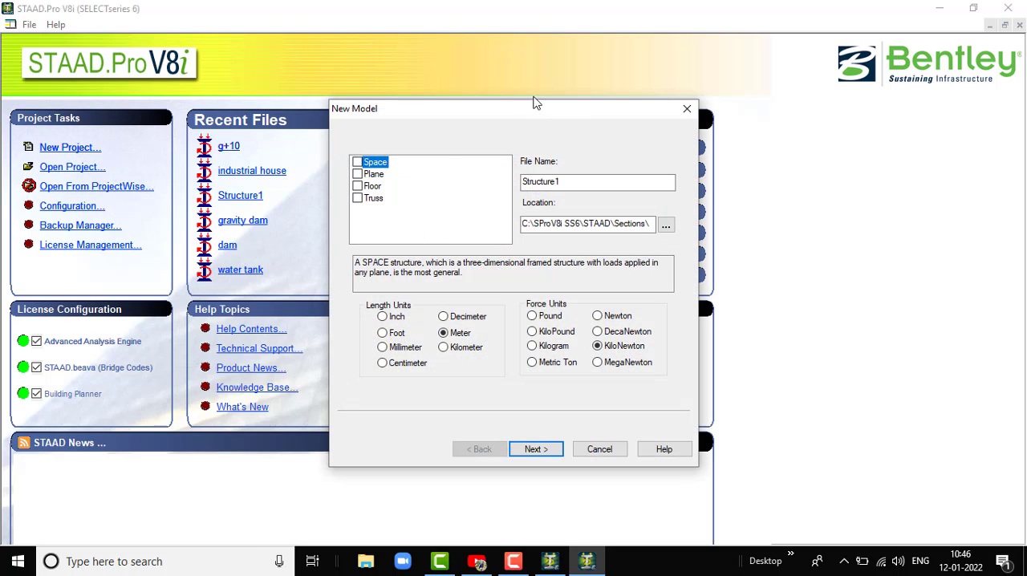
click(357, 162)
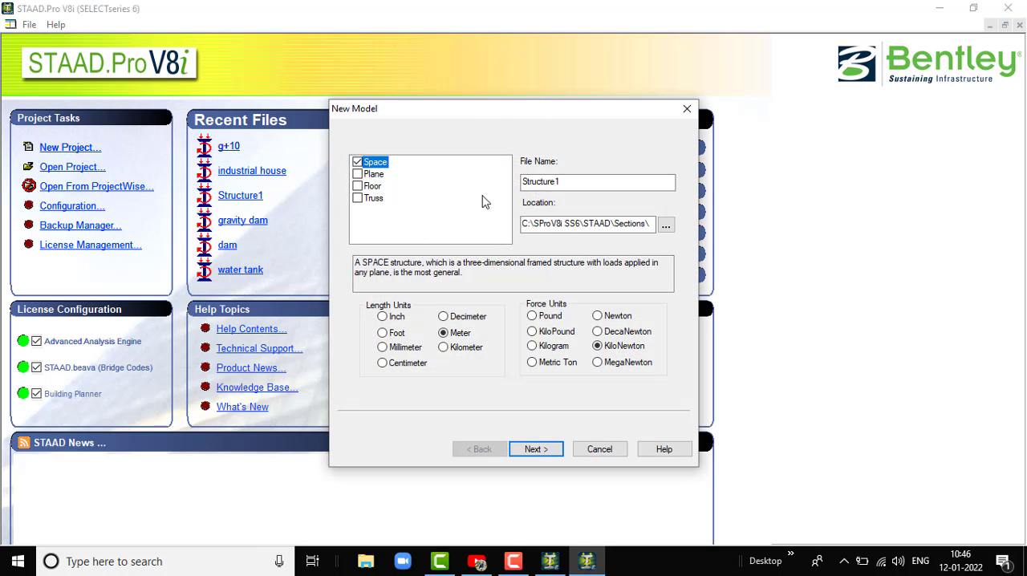
double_click(570, 182)
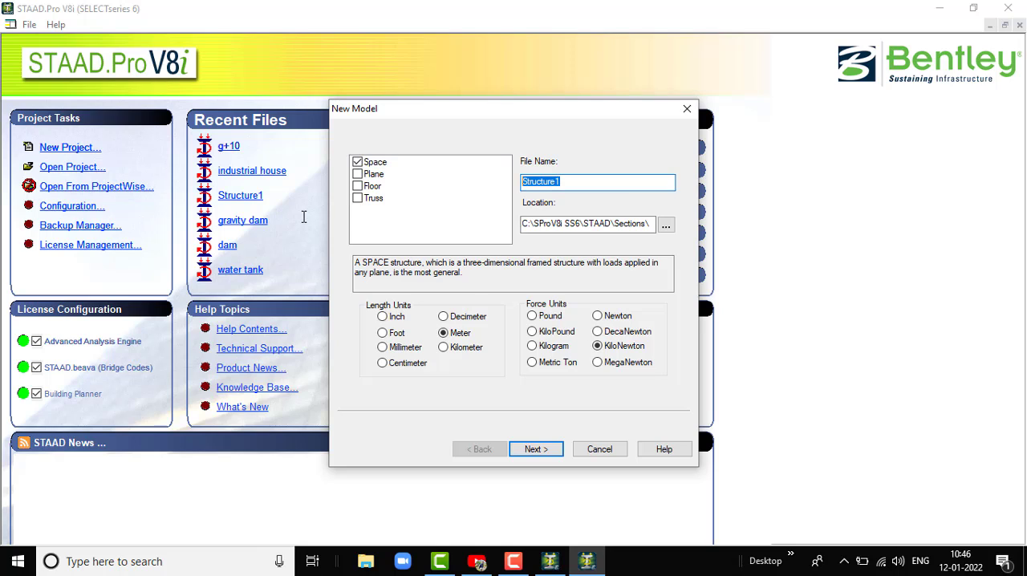
text(rcc dam)
click(536, 449)
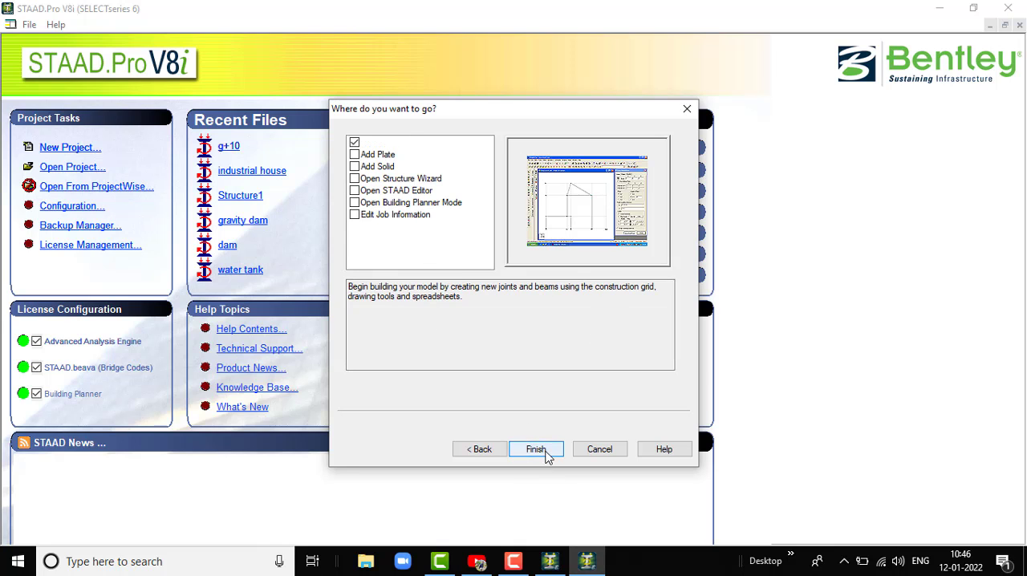
click(542, 451)
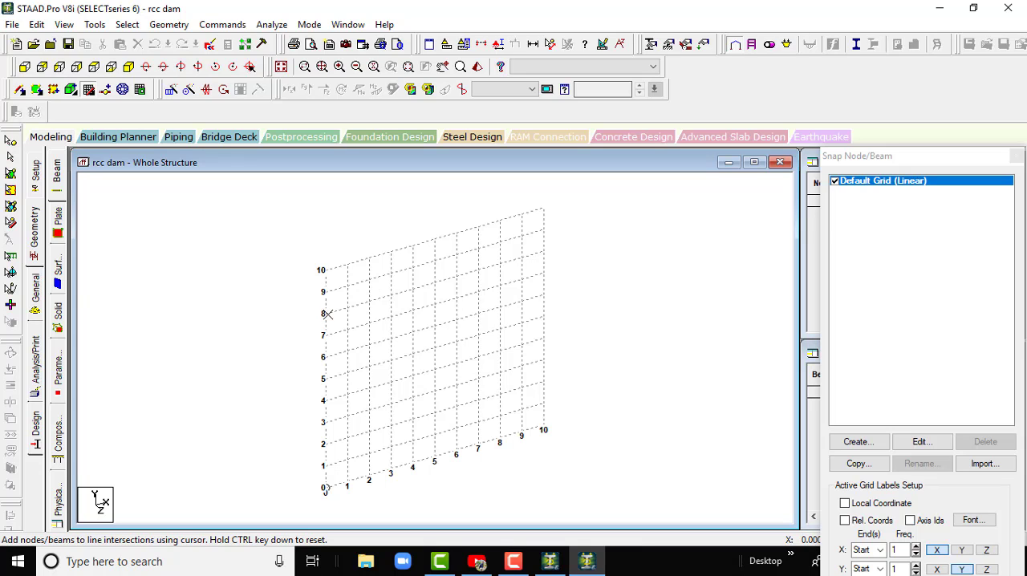
- Draw a top beam from X=0 to X=8 at Y=8 m and a column below it at X=2 down to Y=0
click(325, 313)
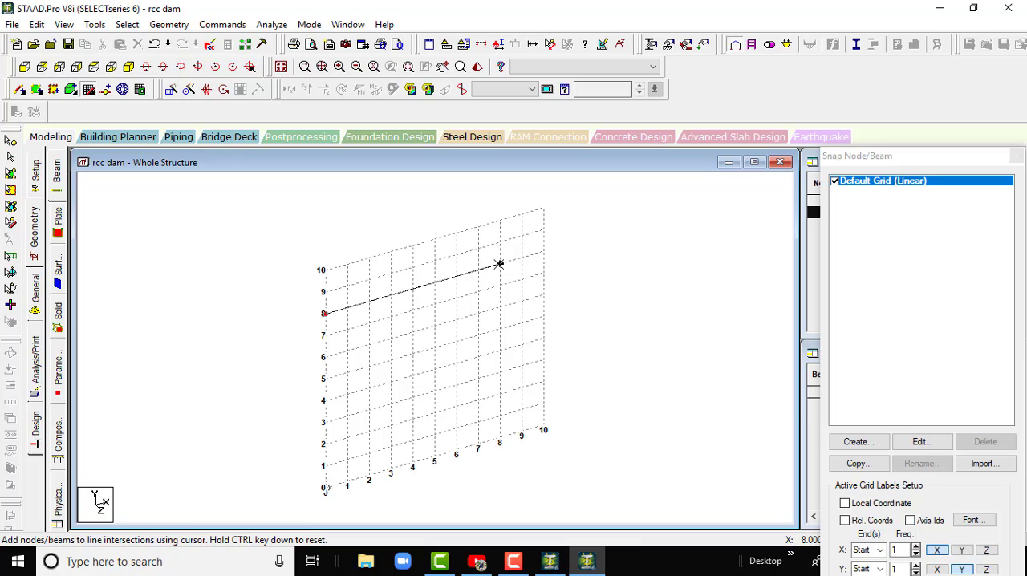
click(499, 263)
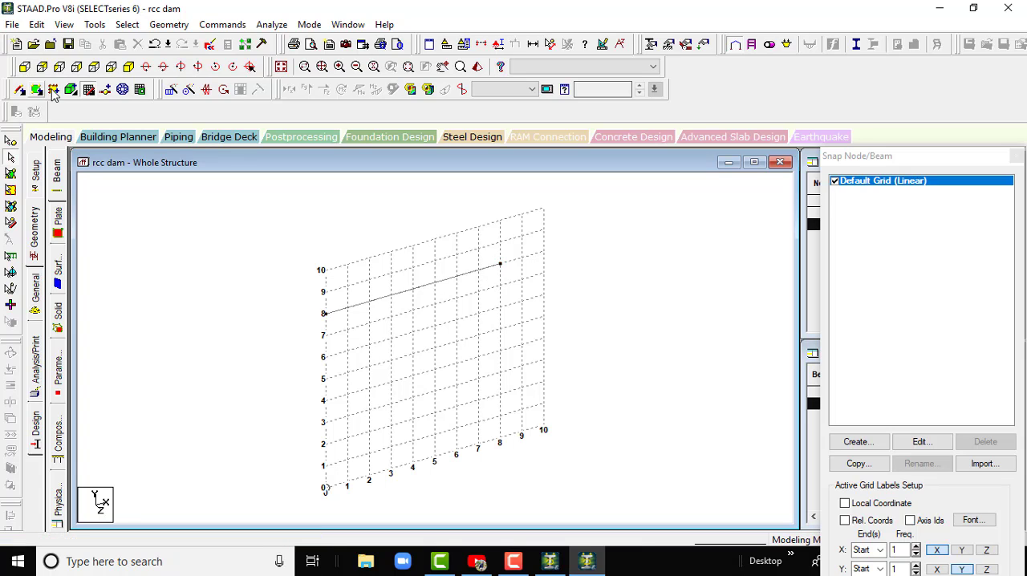
click(90, 95)
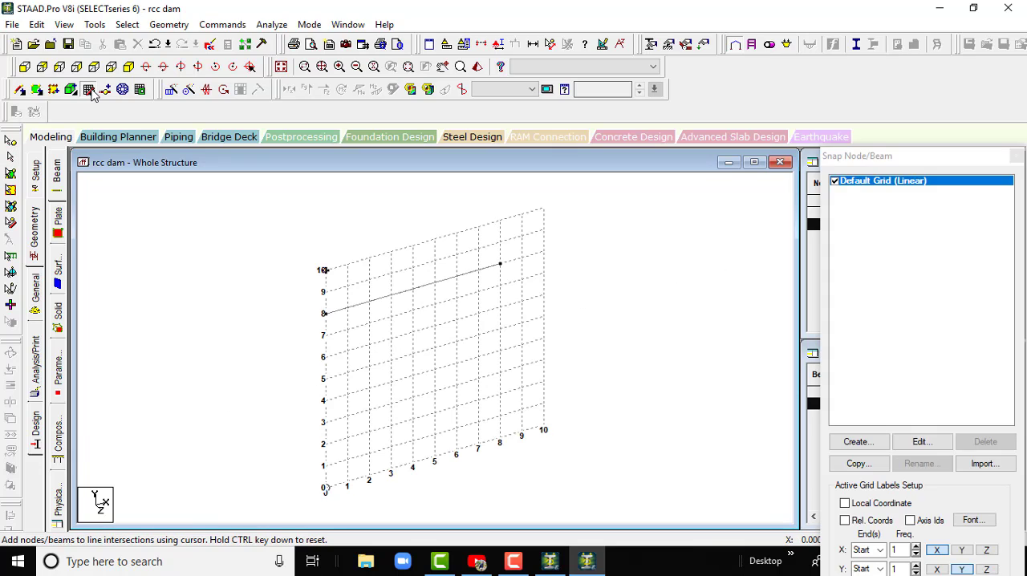
click(369, 300)
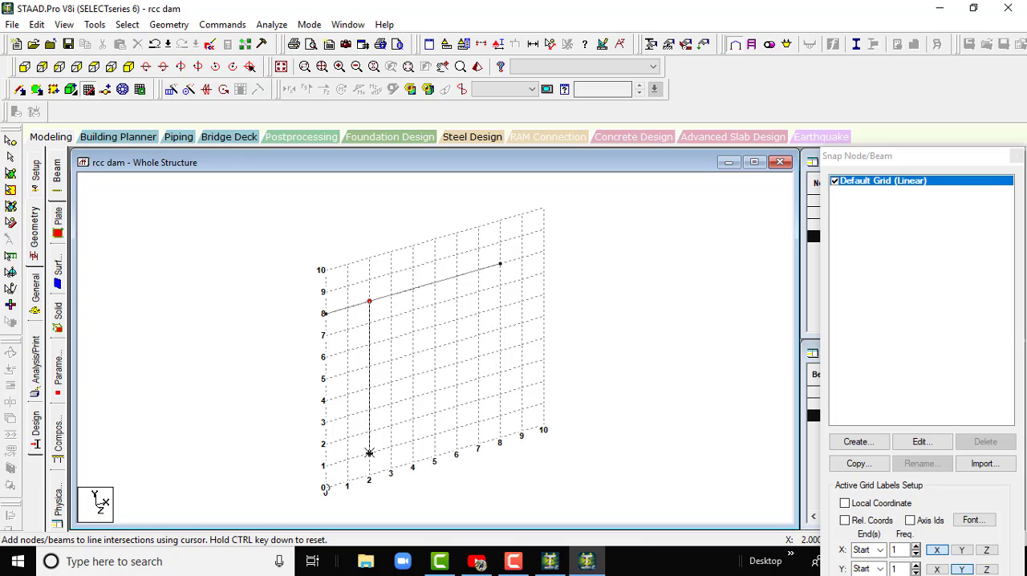
click(369, 479)
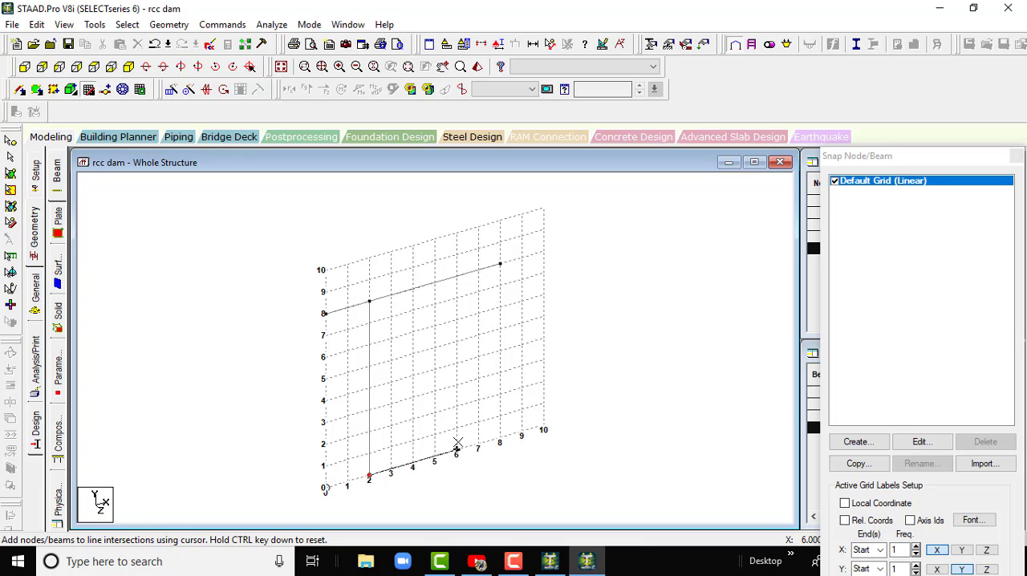
key(Escape)
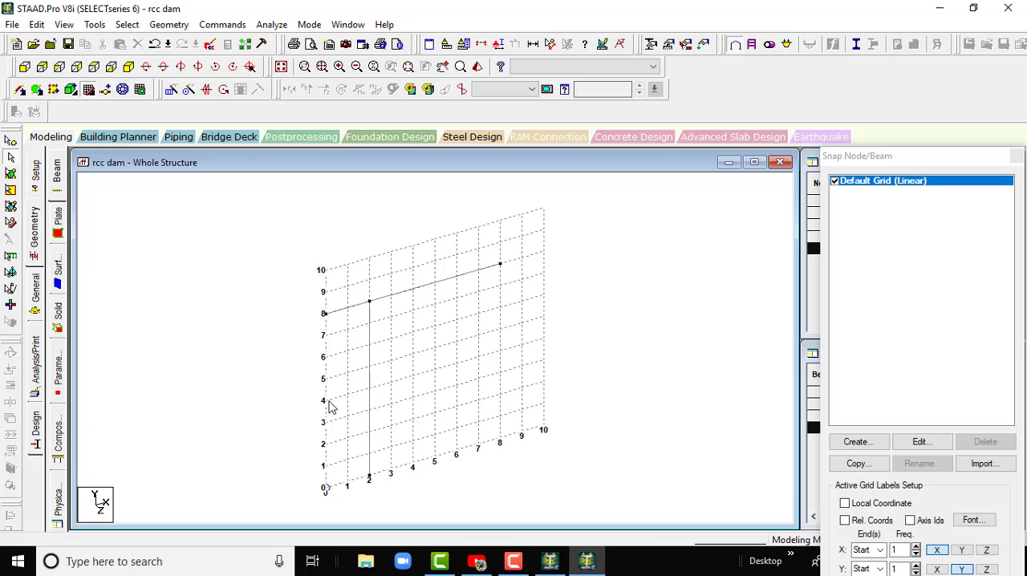
- Draw a second column at X=6 from the top beam down to Y=0 and close the snap grid
click(88, 90)
click(89, 90)
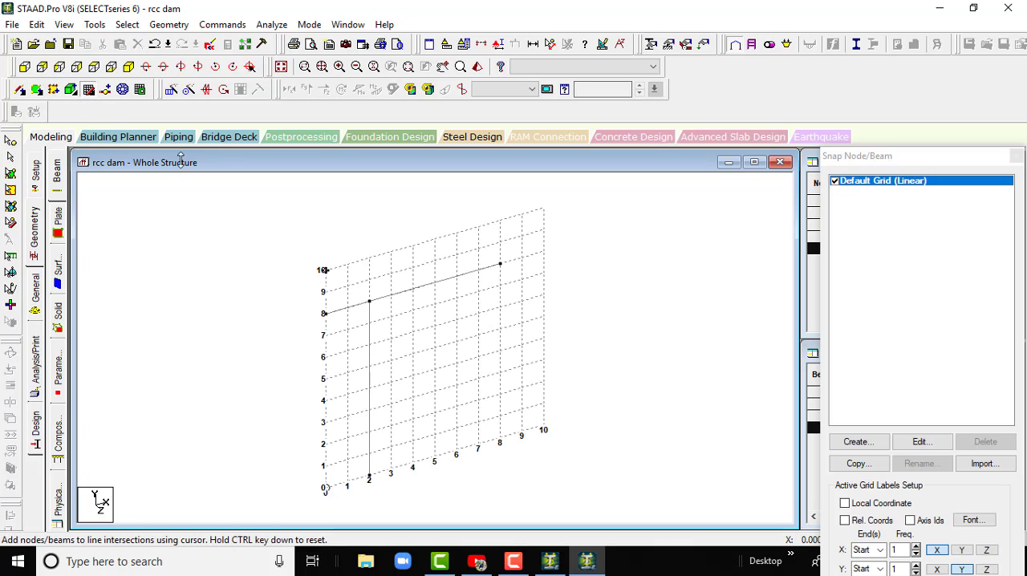
click(456, 276)
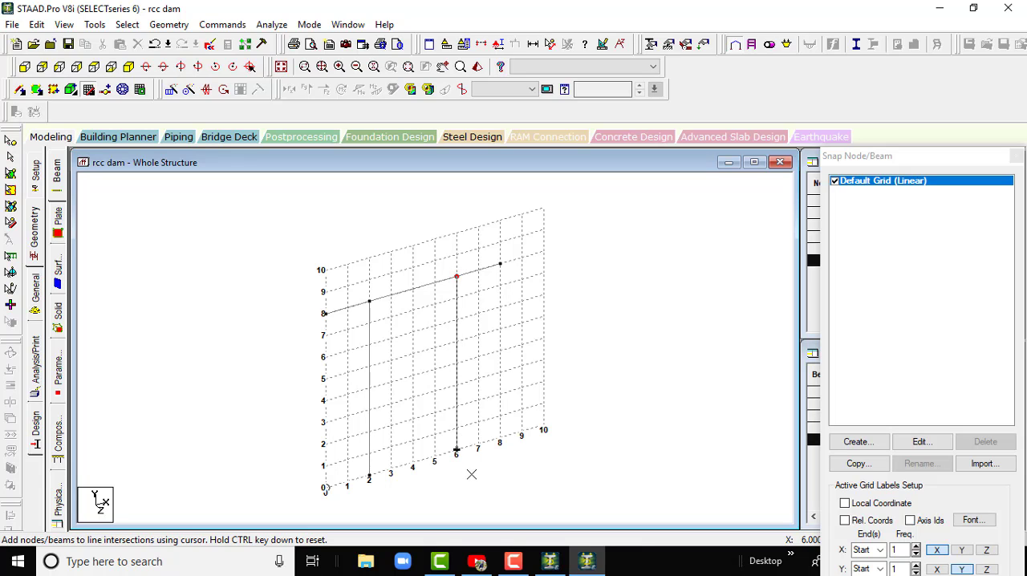
click(455, 449)
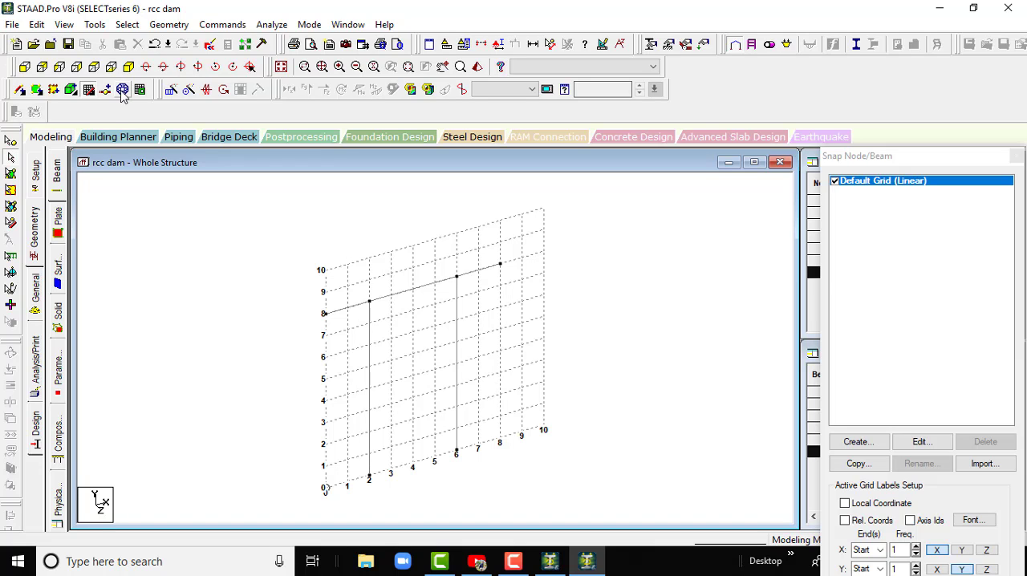
click(90, 91)
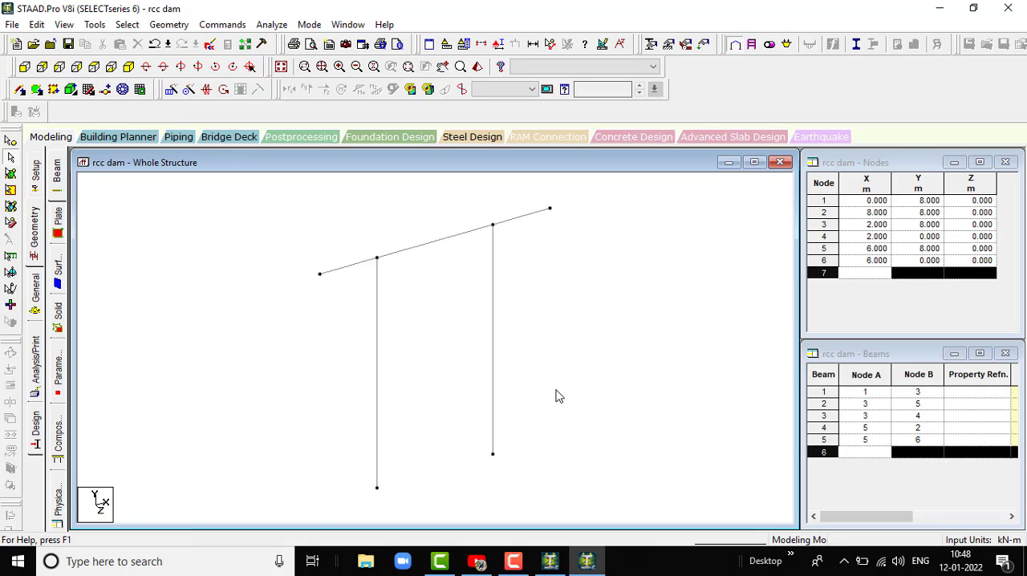
scroll(442, 351, down, 3)
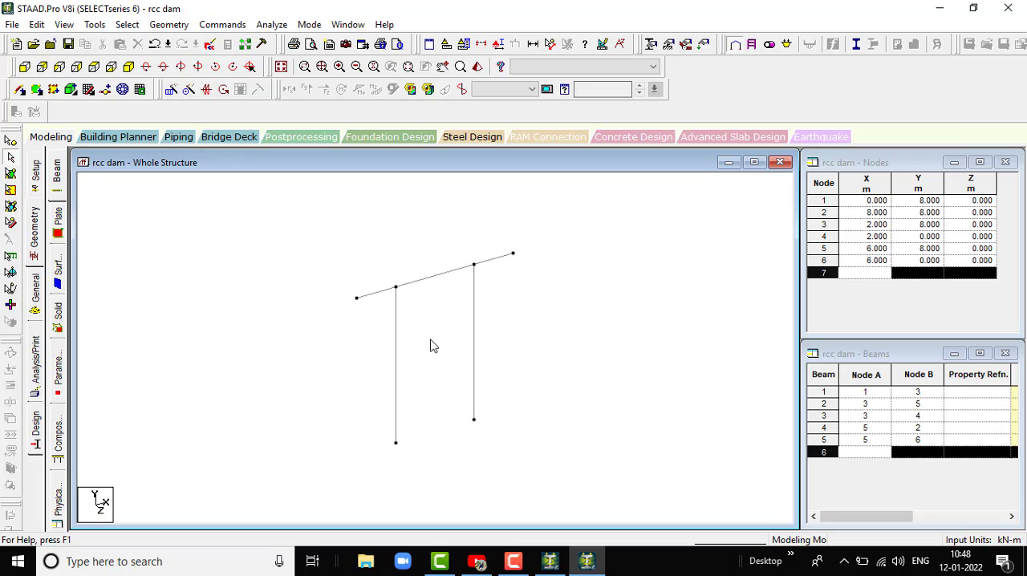
scroll(390, 286, down, 3)
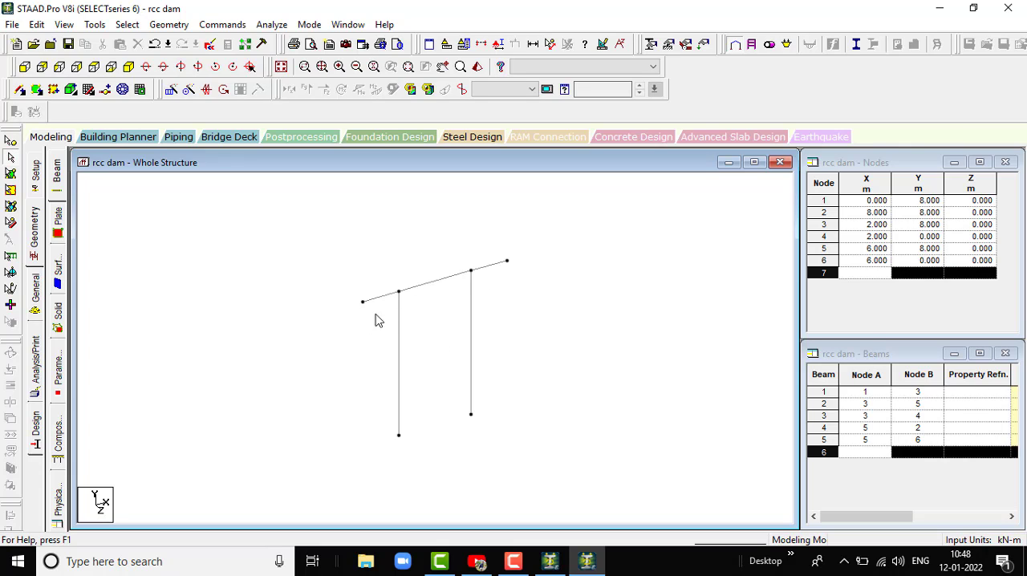
scroll(454, 284, down, 2)
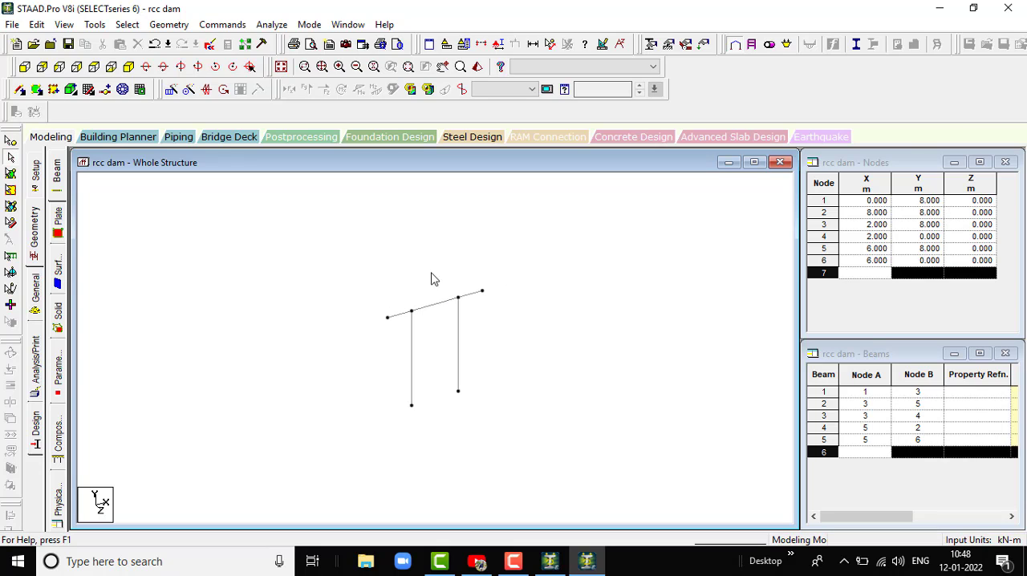
scroll(439, 339, up, 2)
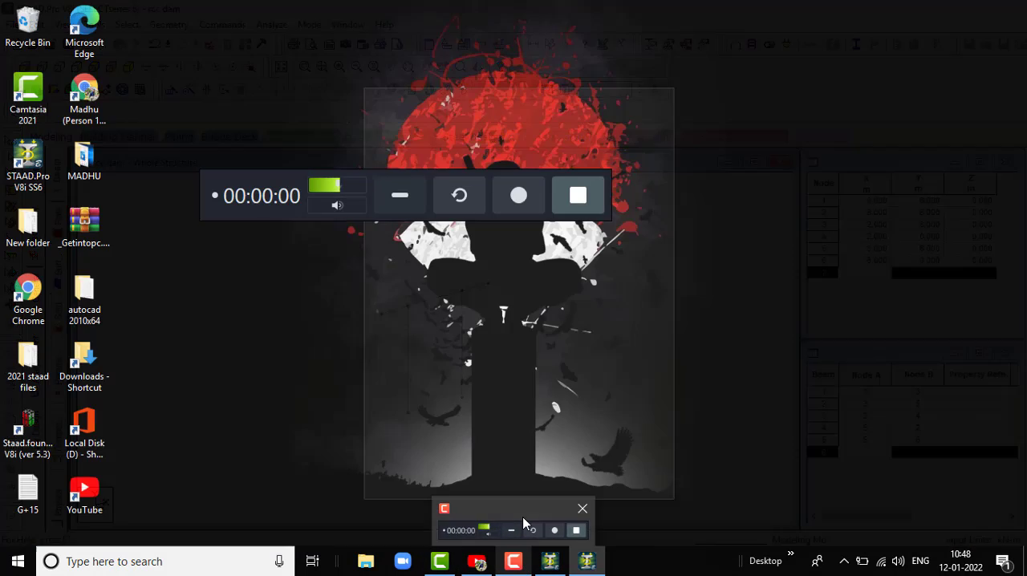
click(525, 523)
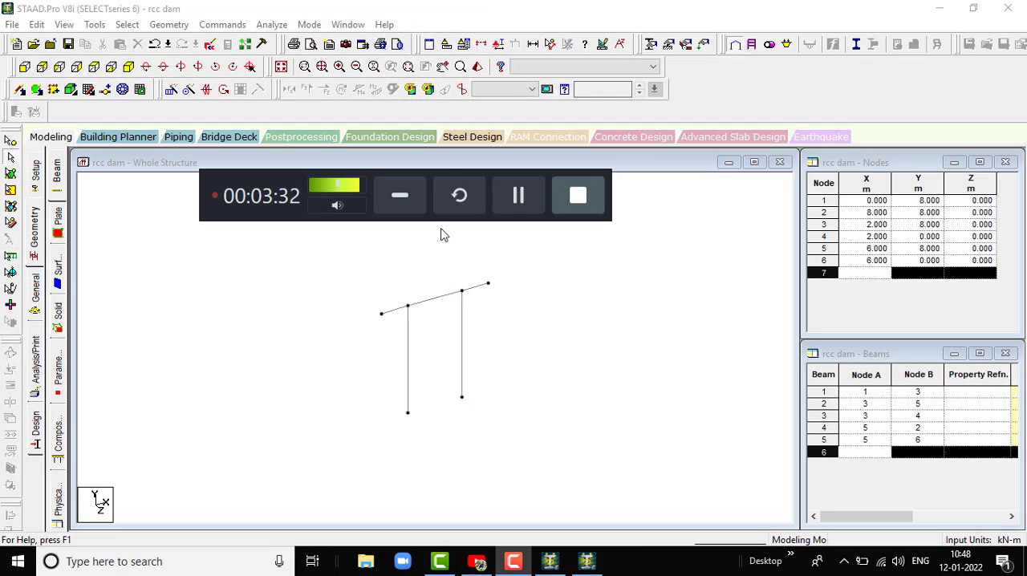
click(405, 197)
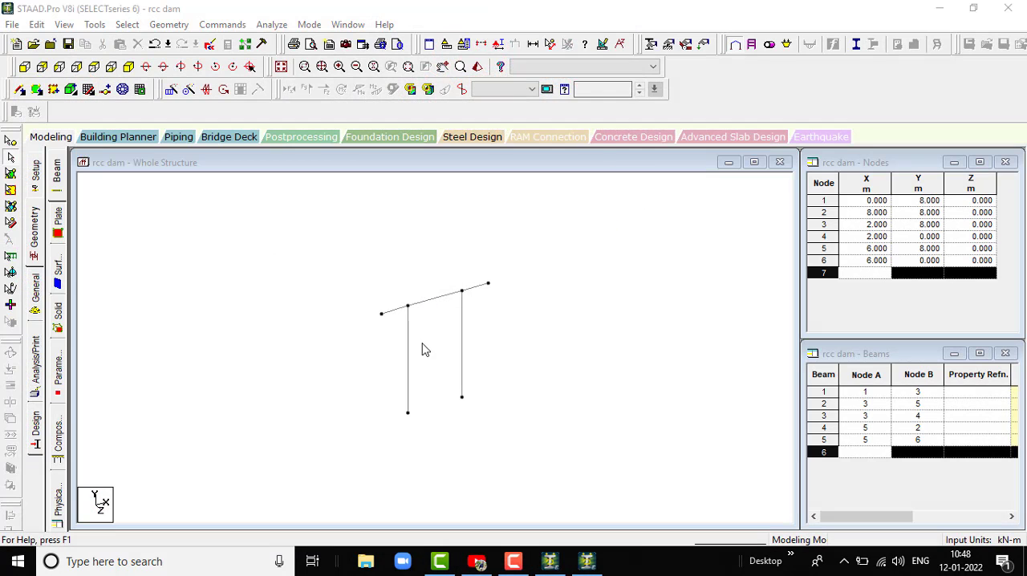
- Repeat the whole frame along Z with Translational Repeat using 7 steps at 5 m spacing, with linked steps and an open base
scroll(441, 300, up, 2)
scroll(427, 293, down, 3)
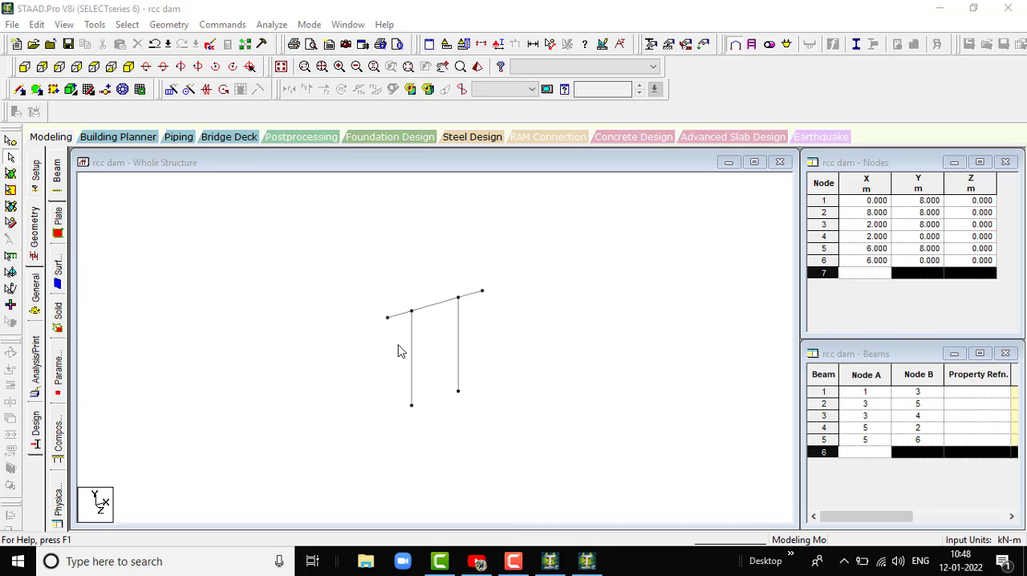
drag(351, 273, 523, 449)
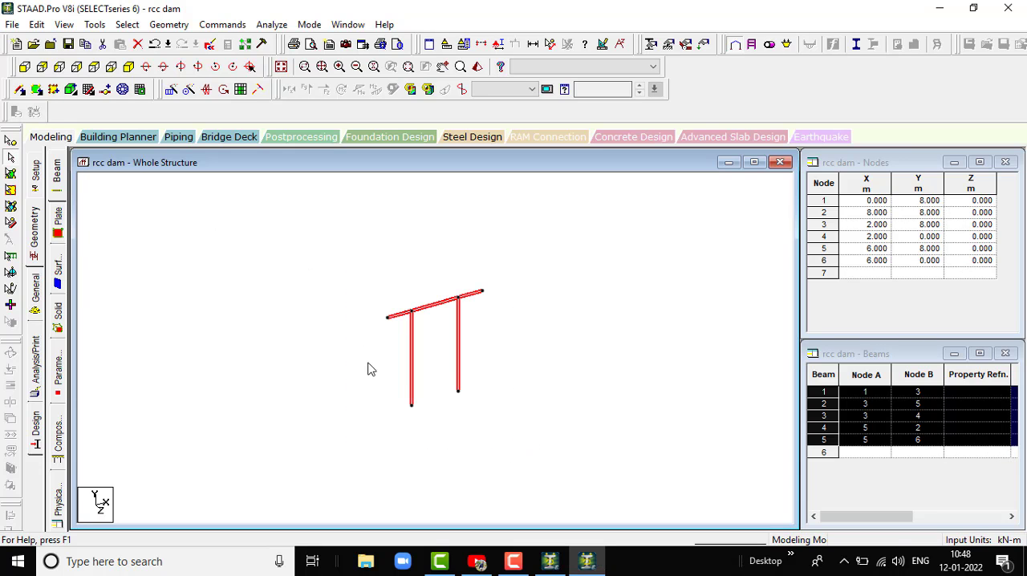
click(164, 67)
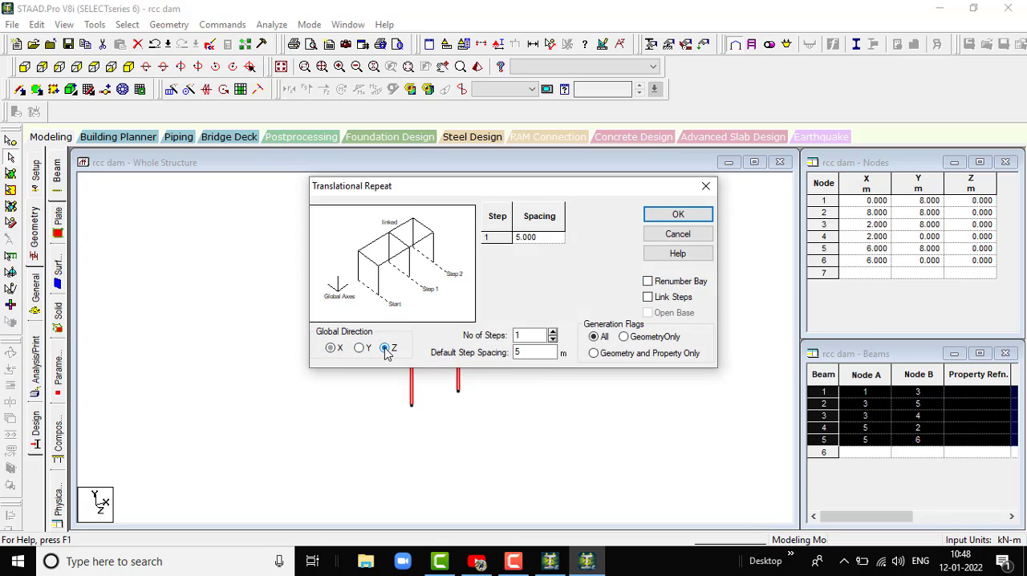
double_click(525, 335)
text(7)
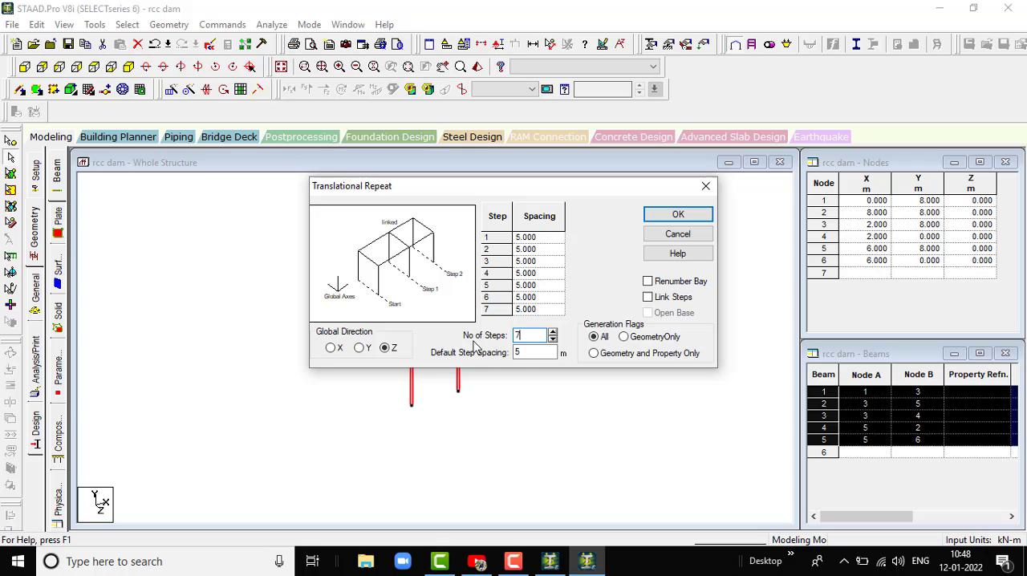
double_click(531, 354)
click(648, 298)
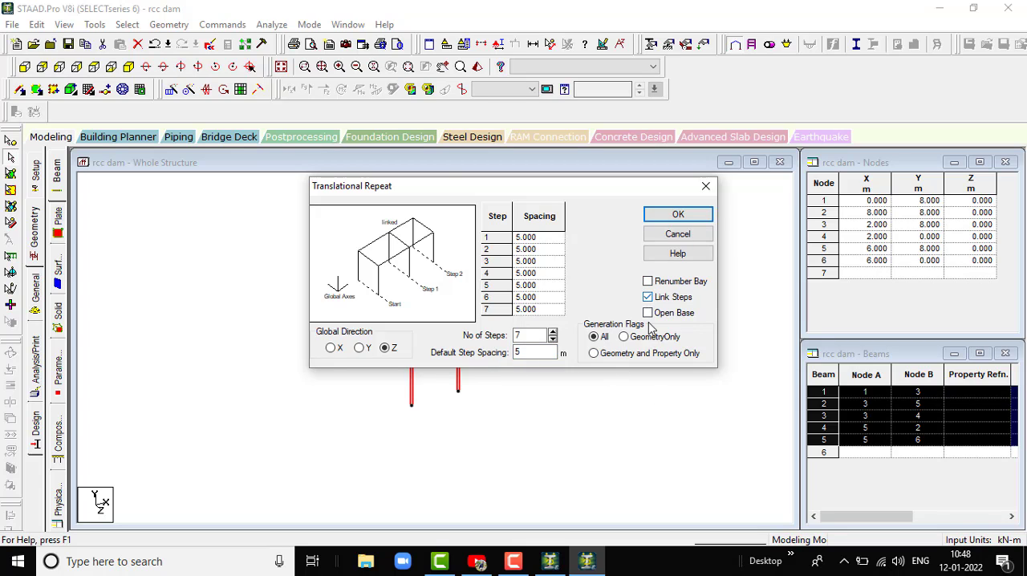
click(678, 214)
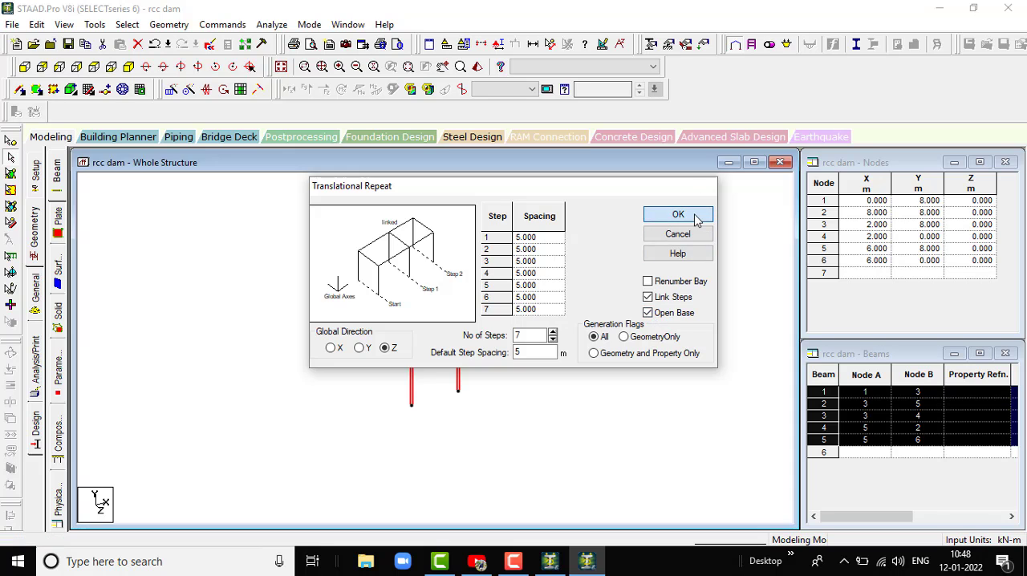
scroll(493, 369, up, 4)
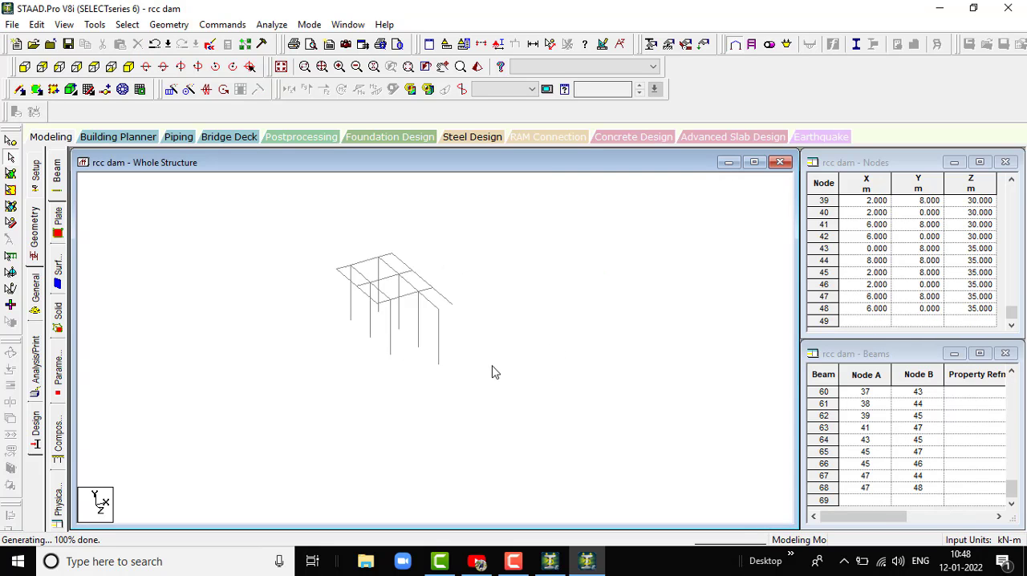
scroll(496, 461, up, 2)
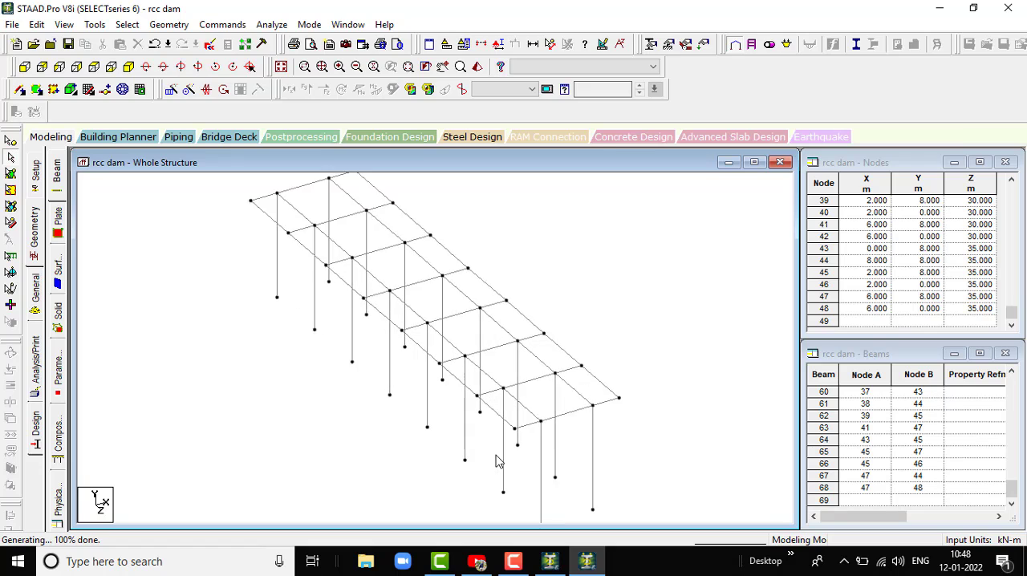
scroll(493, 460, down, 1)
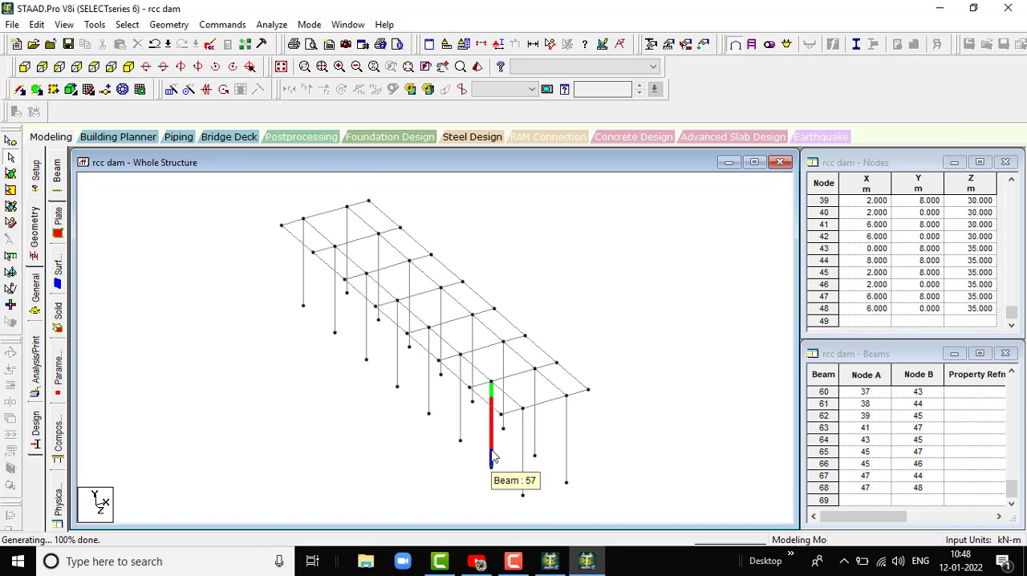
scroll(473, 383, down, 3)
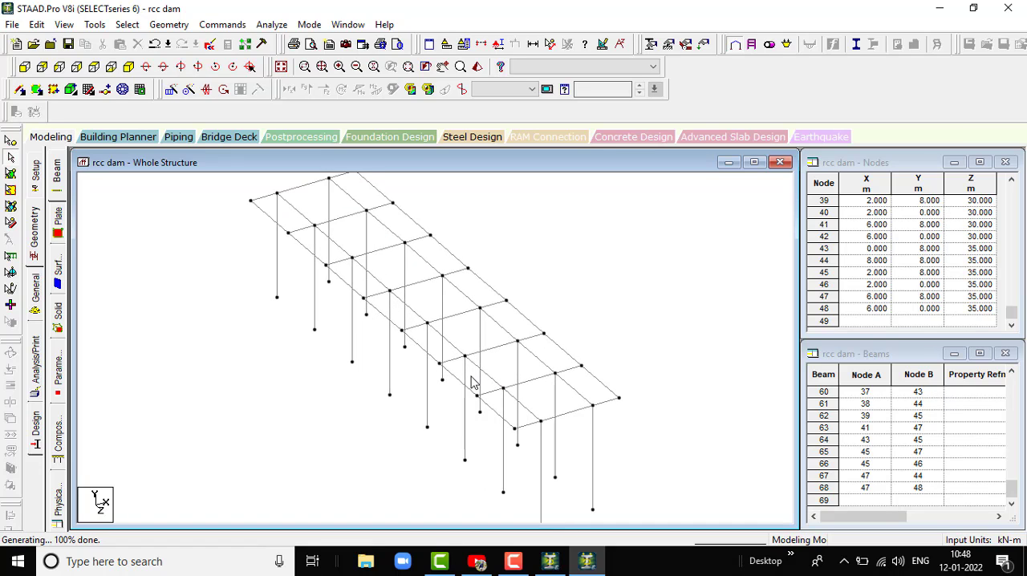
scroll(480, 403, up, 1)
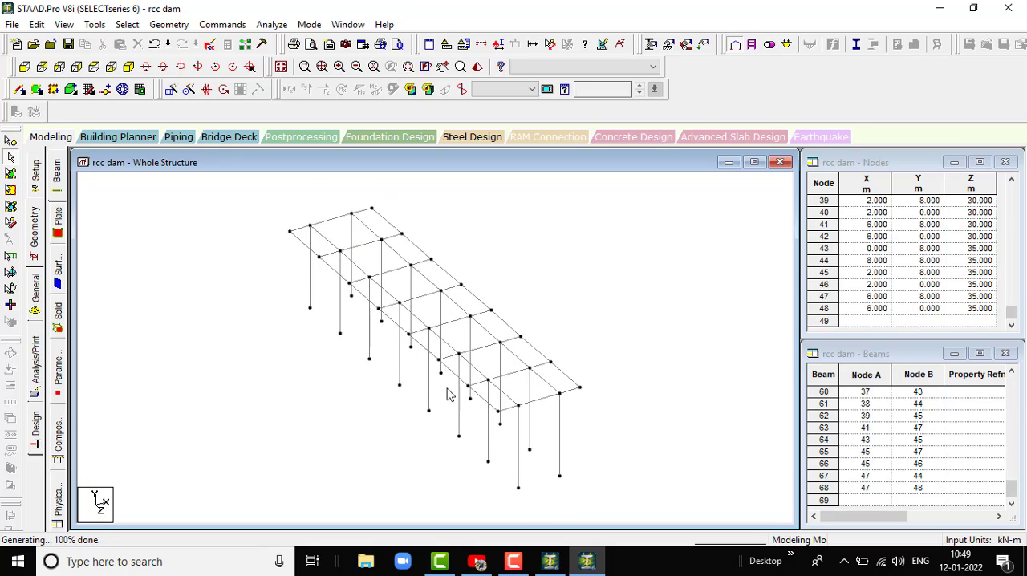
scroll(496, 371, down, 1)
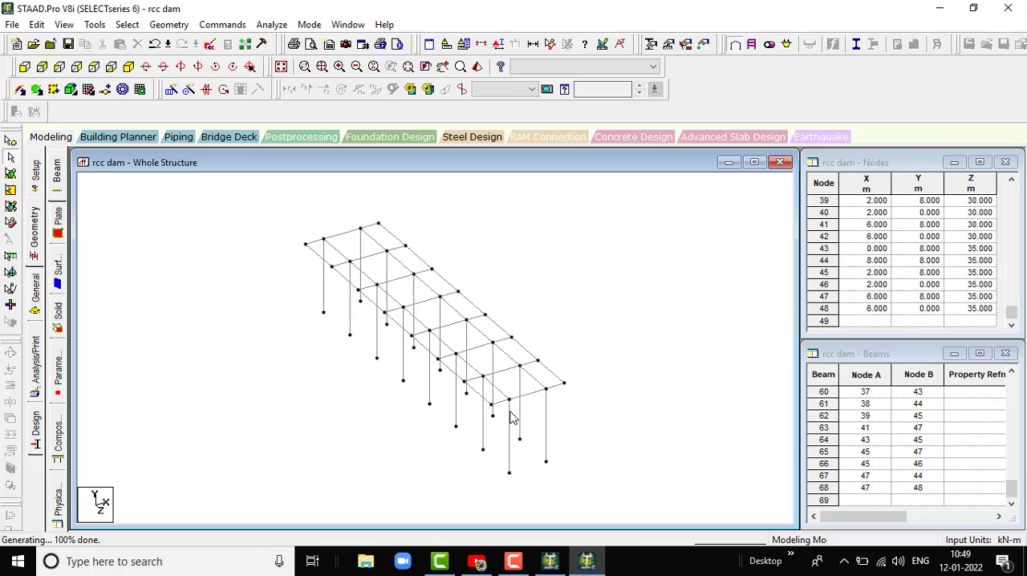
- Select all the columns in the front view and insert a mid-point node in each of them
click(24, 69)
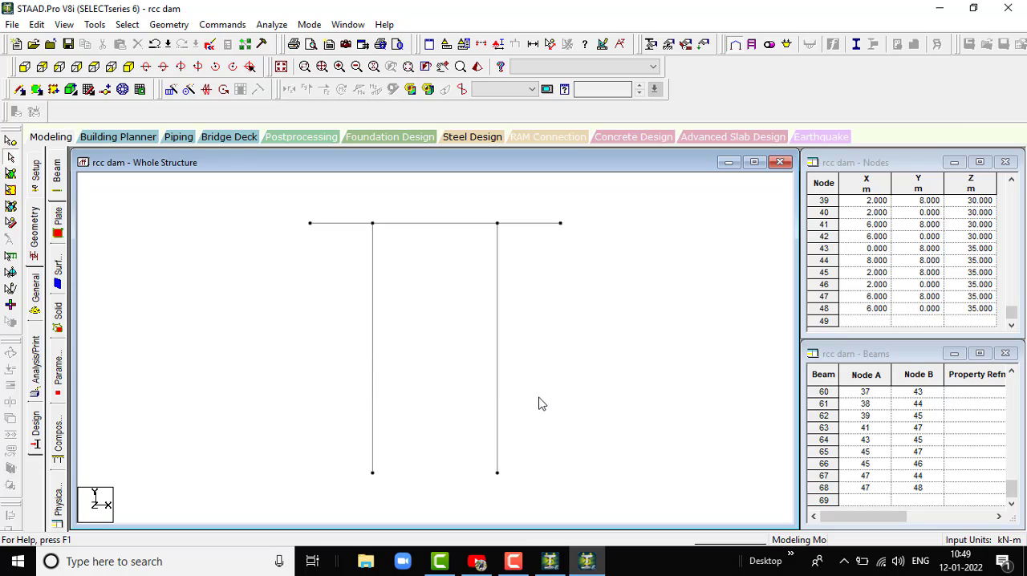
click(36, 228)
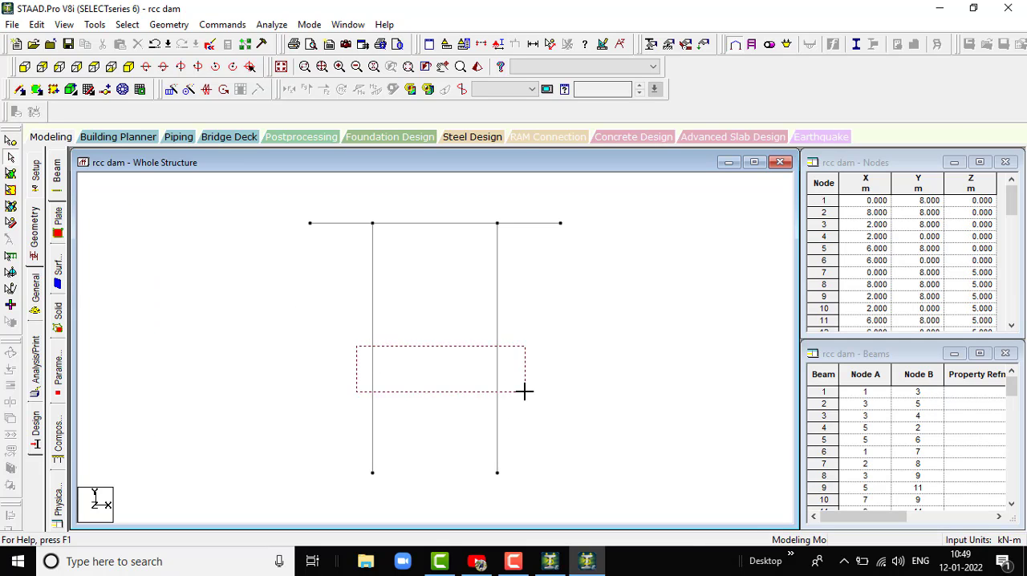
drag(525, 391, 529, 397)
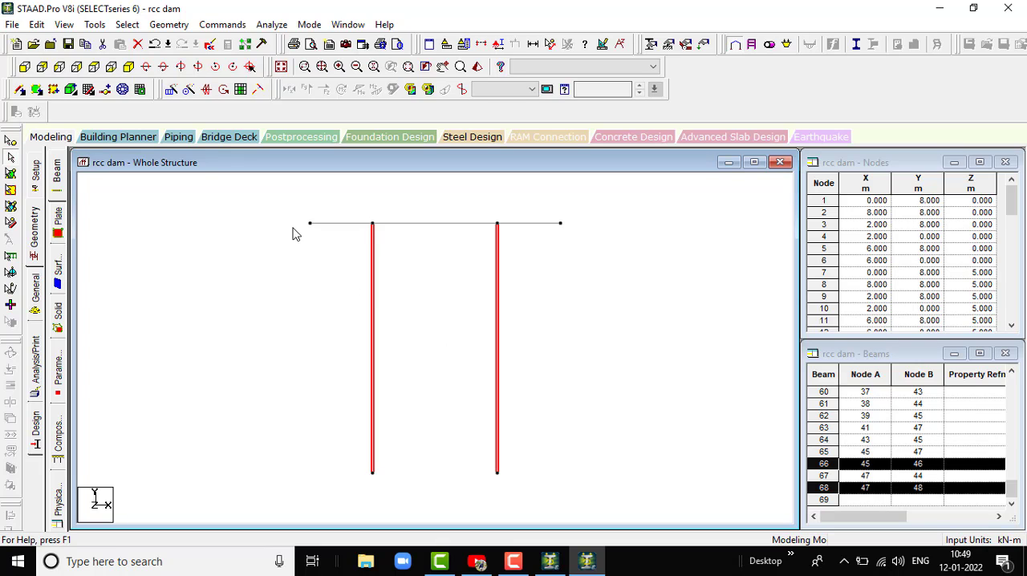
click(93, 93)
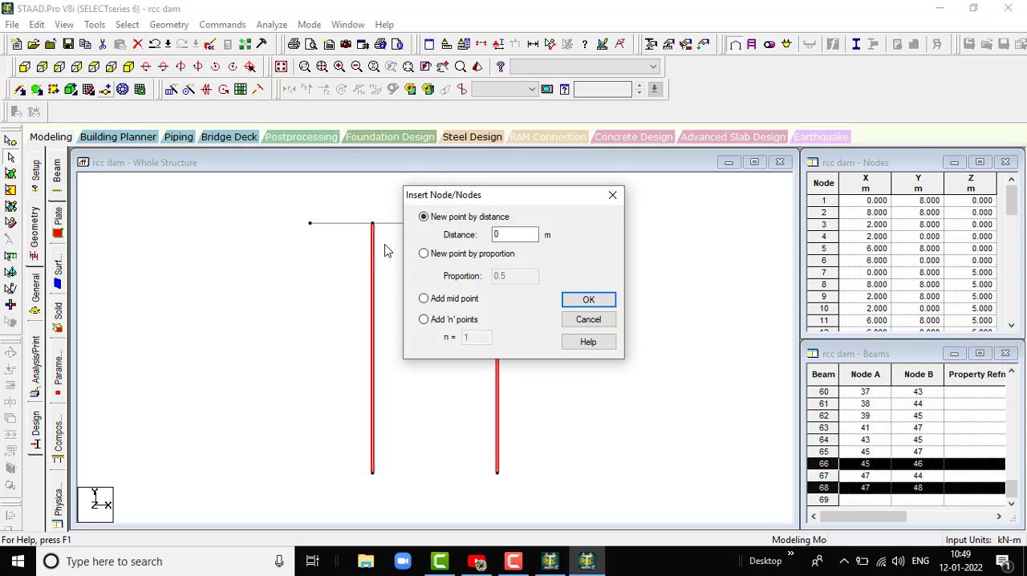
click(429, 302)
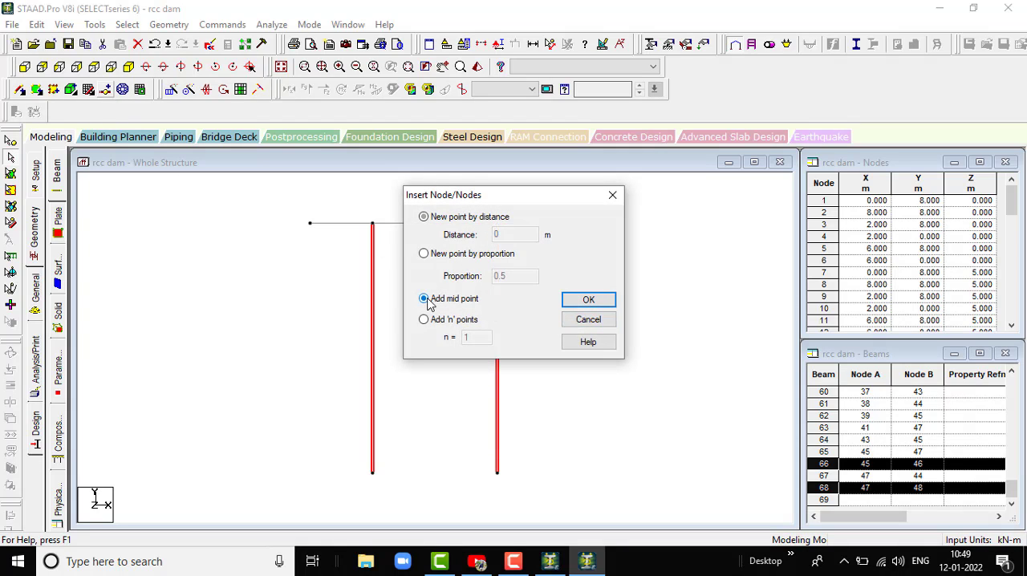
click(584, 302)
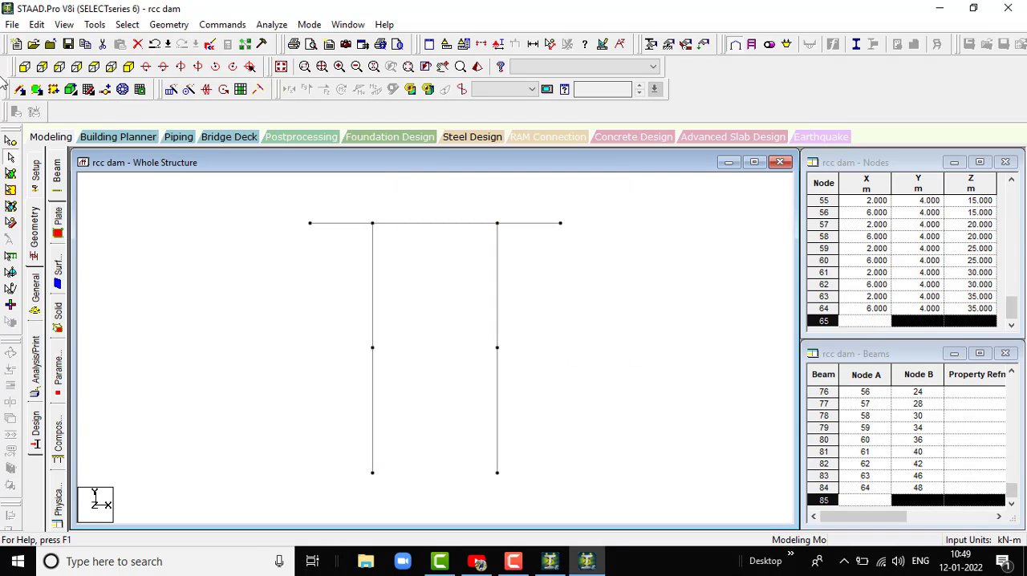
- Draw mid-height cross beams between the column midpoints of the first four frames, from Z=0 to Z=15 m
click(37, 91)
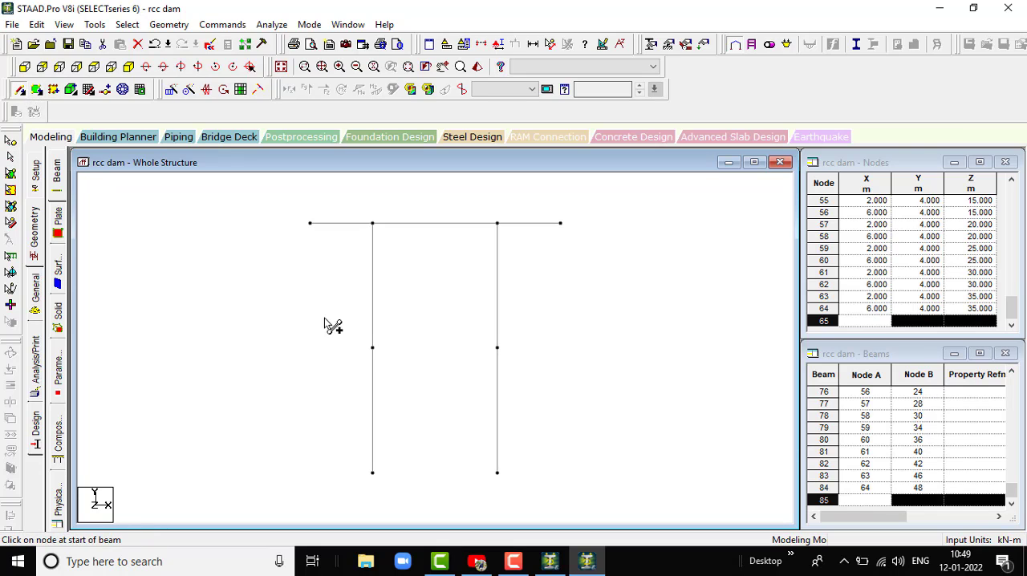
drag(371, 349, 499, 349)
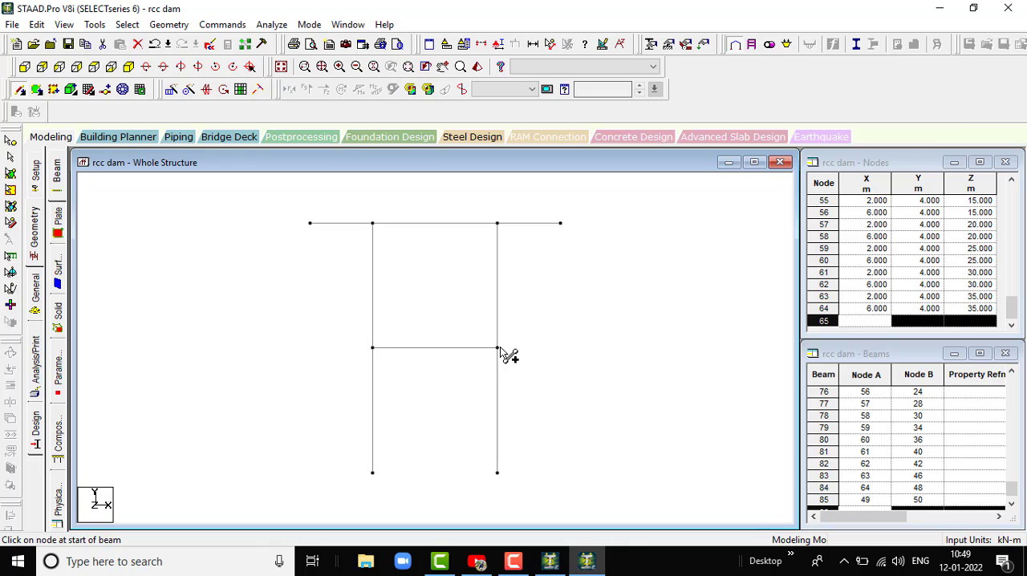
click(129, 67)
scroll(525, 455, up, 1)
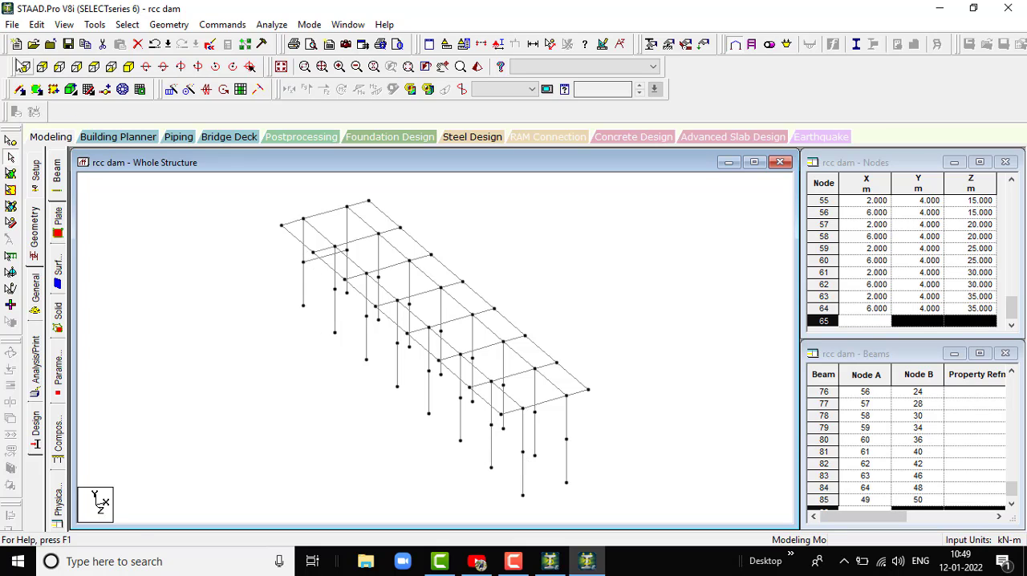
click(21, 91)
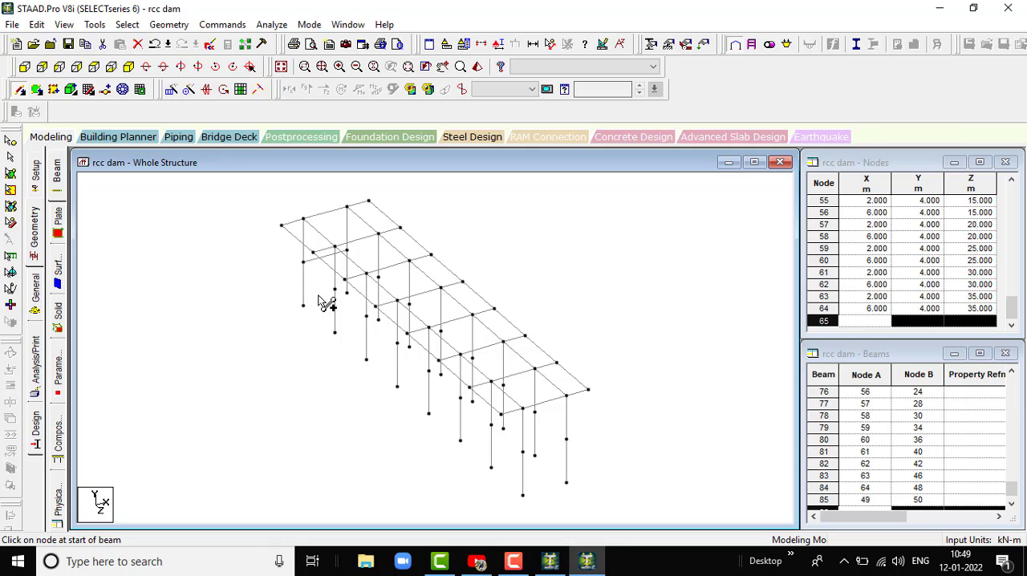
drag(335, 293, 378, 277)
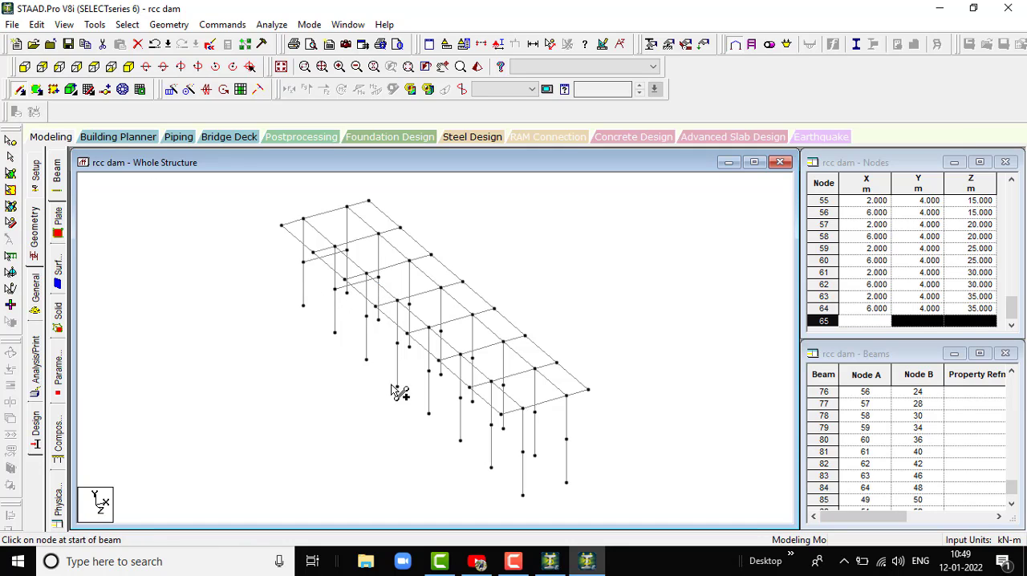
drag(367, 317, 439, 331)
click(520, 517)
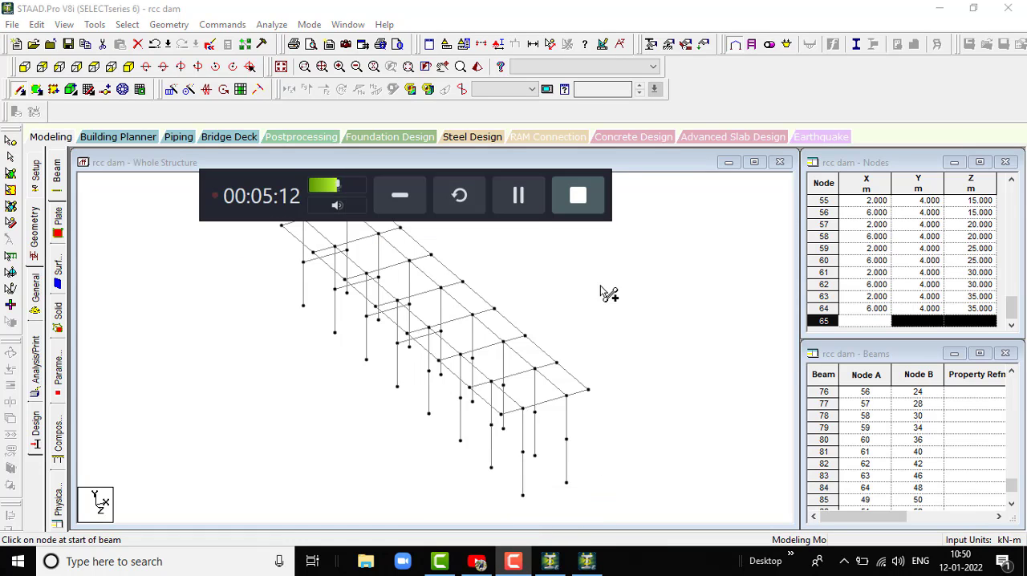
click(518, 195)
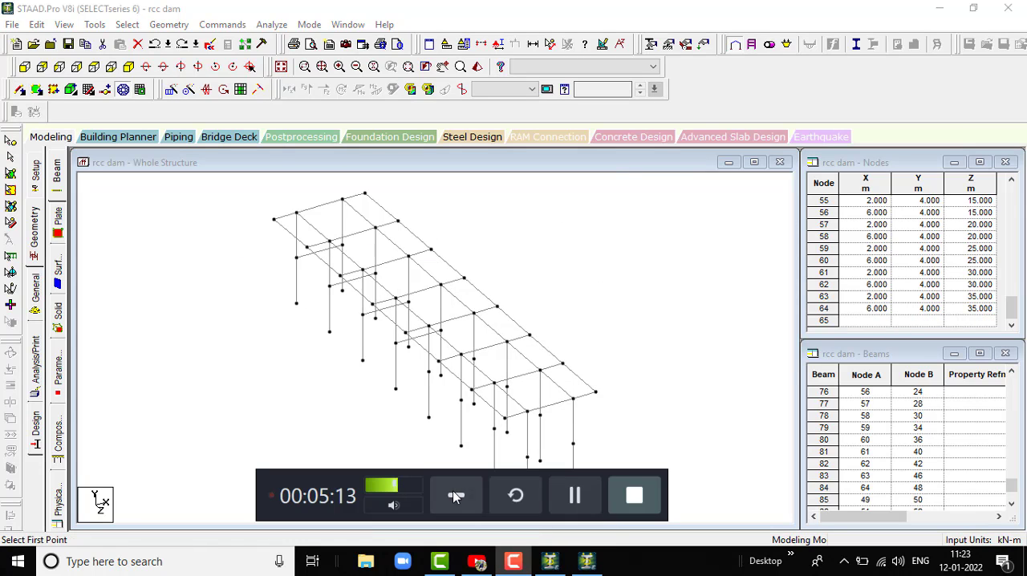
click(454, 495)
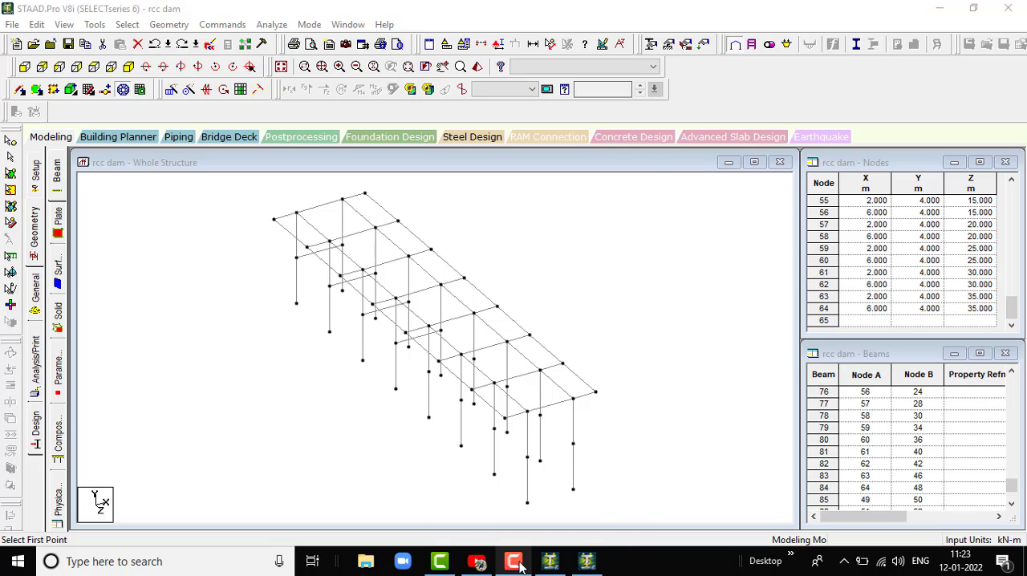
mouse_move(520, 566)
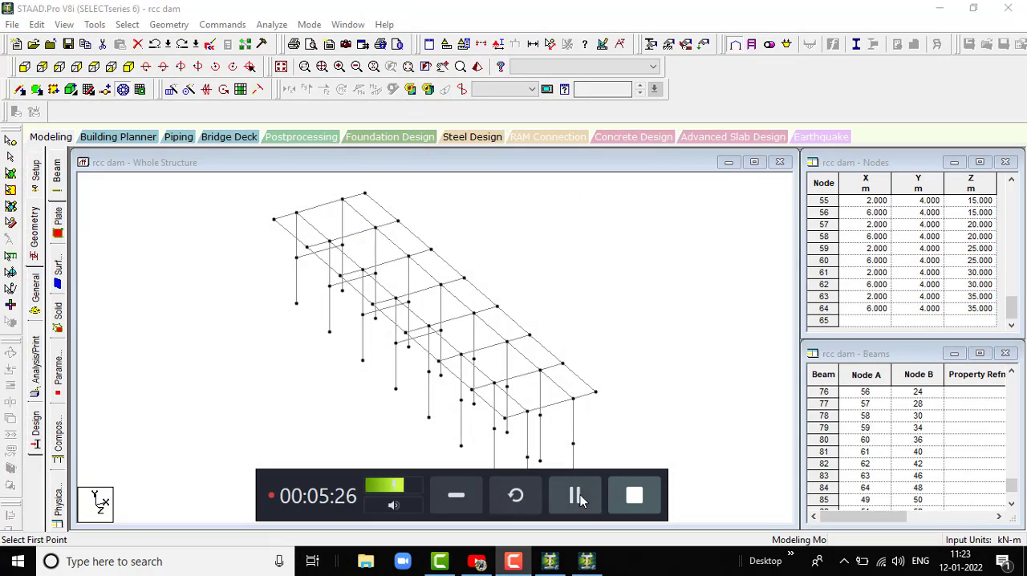
click(454, 490)
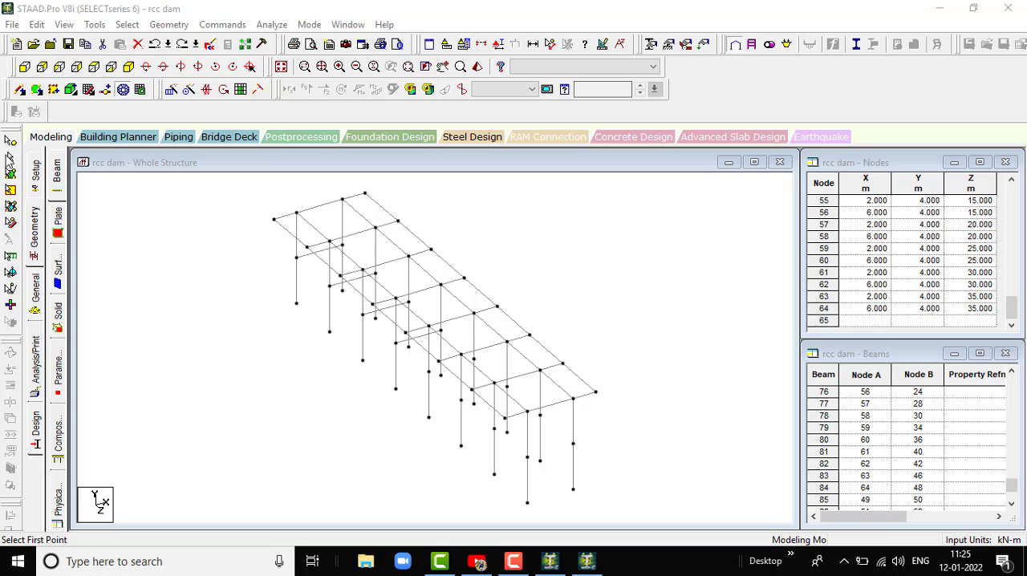
- Add mid-height cross beams between the column midpoints of the remaining four frames, from Z=20 to Z=35 m
click(9, 158)
click(21, 91)
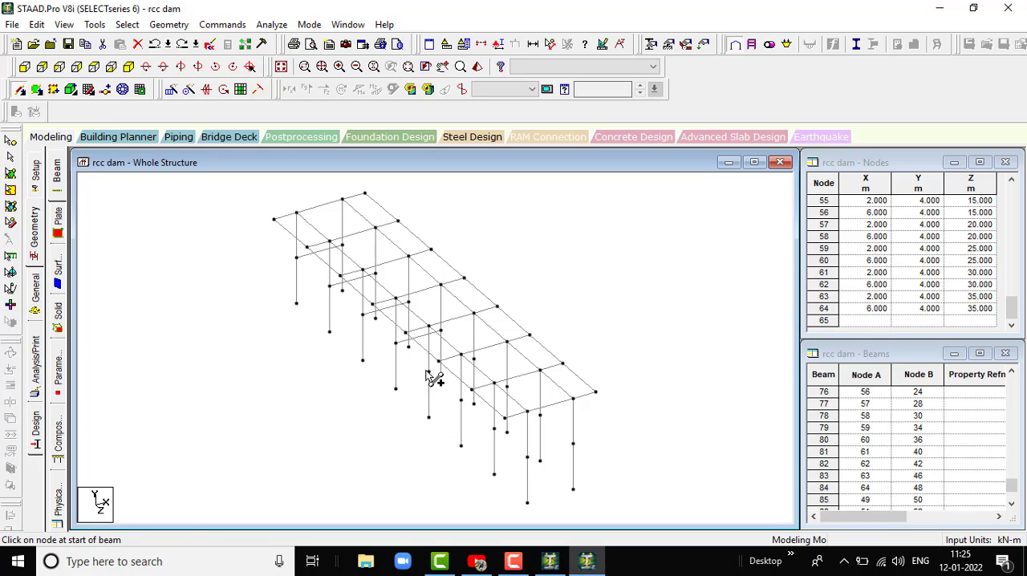
mouse_move(427, 372)
mouse_down()
mouse_move(486, 366)
mouse_move(475, 359)
mouse_up()
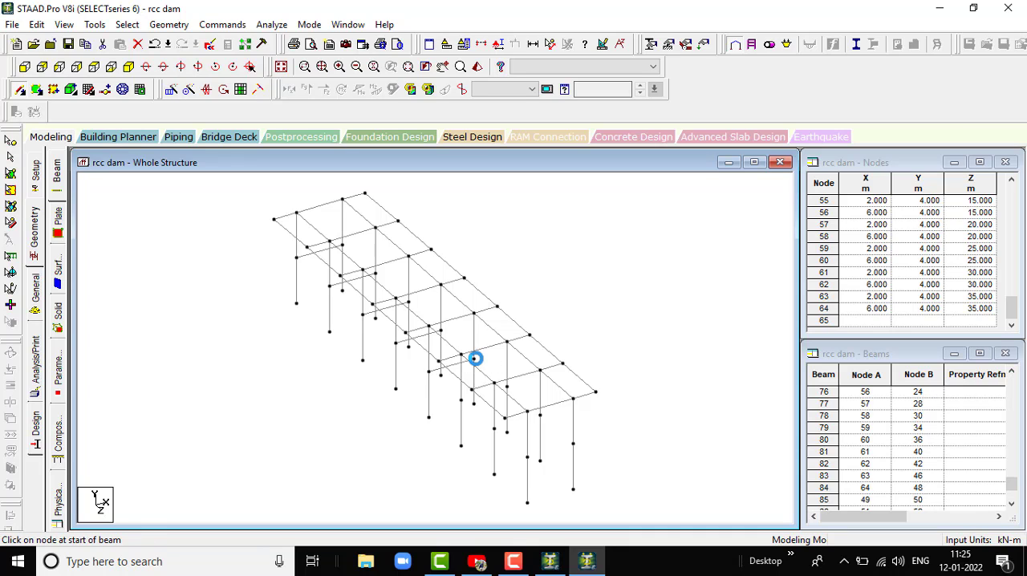
drag(471, 404, 550, 420)
drag(526, 459, 573, 443)
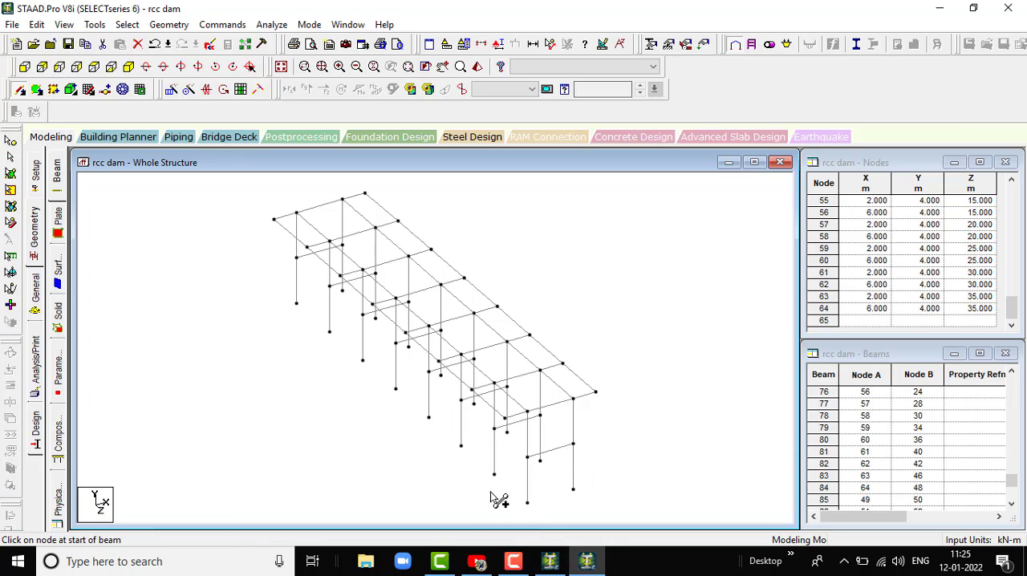
- Examine the frame and its mid-height cross beams from several viewing angles around the vertical axis
key(Left)
key(Left)
key(Left)
key(Left)
key(Left)
key(Left)
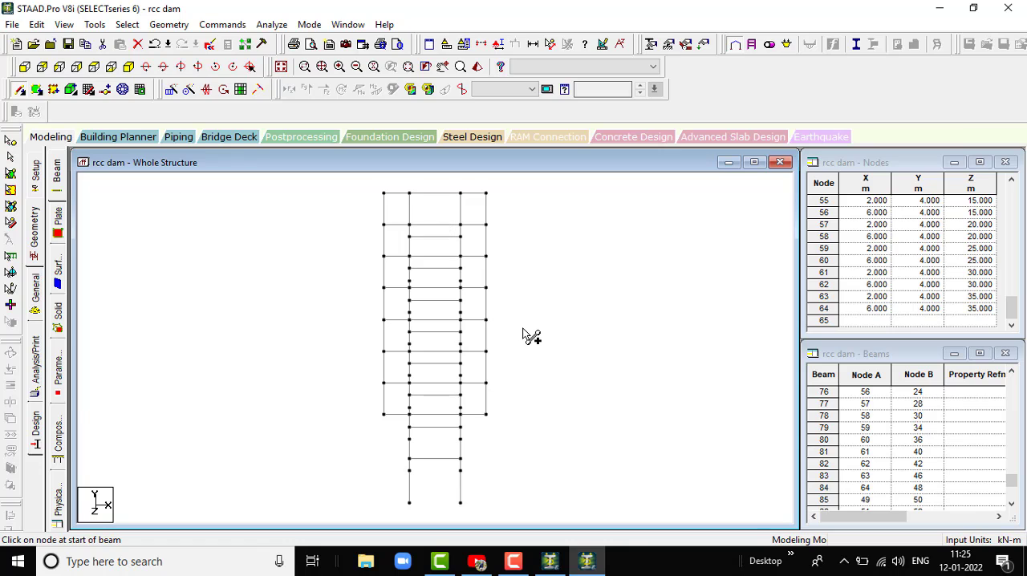
key(Right)
key(Right)
key(Right)
key(Right)
key(Right)
key(Right)
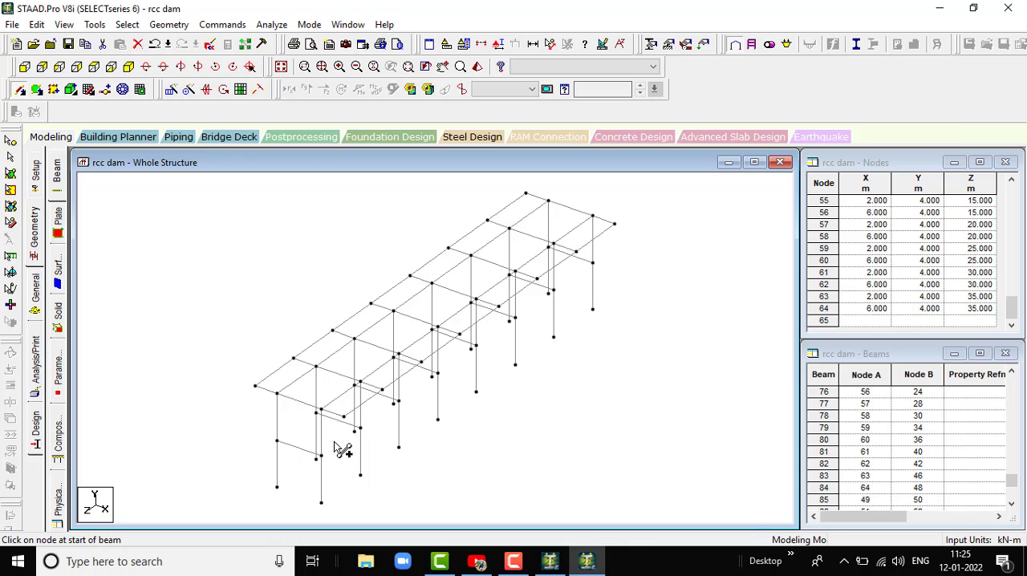
key(Right)
key(Right)
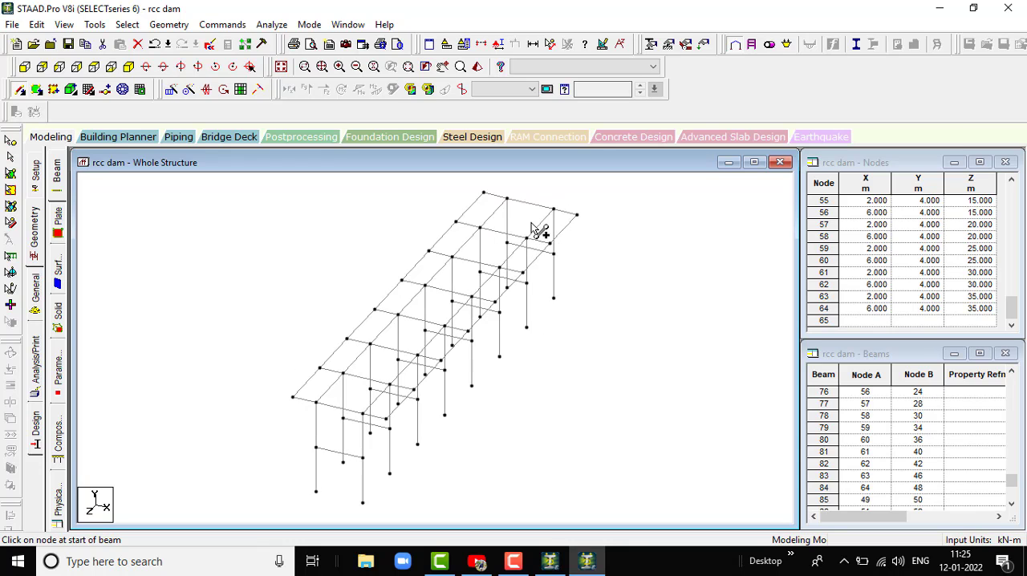
key(Right)
key(Right)
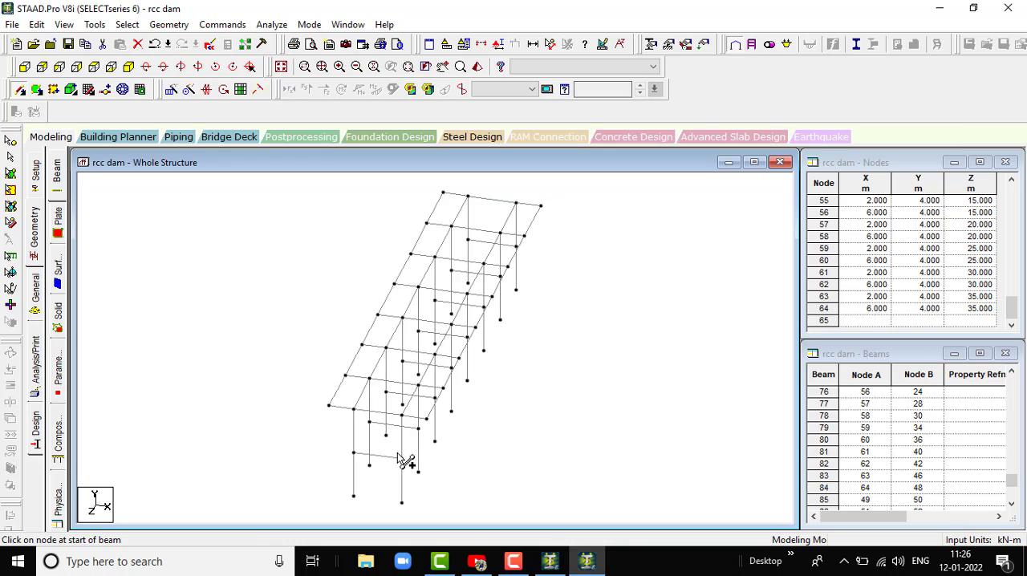
key(Right)
key(Right)
key(Right)
key(Right)
key(Right)
key(Right)
key(Right)
key(Right)
key(Right)
key(Right)
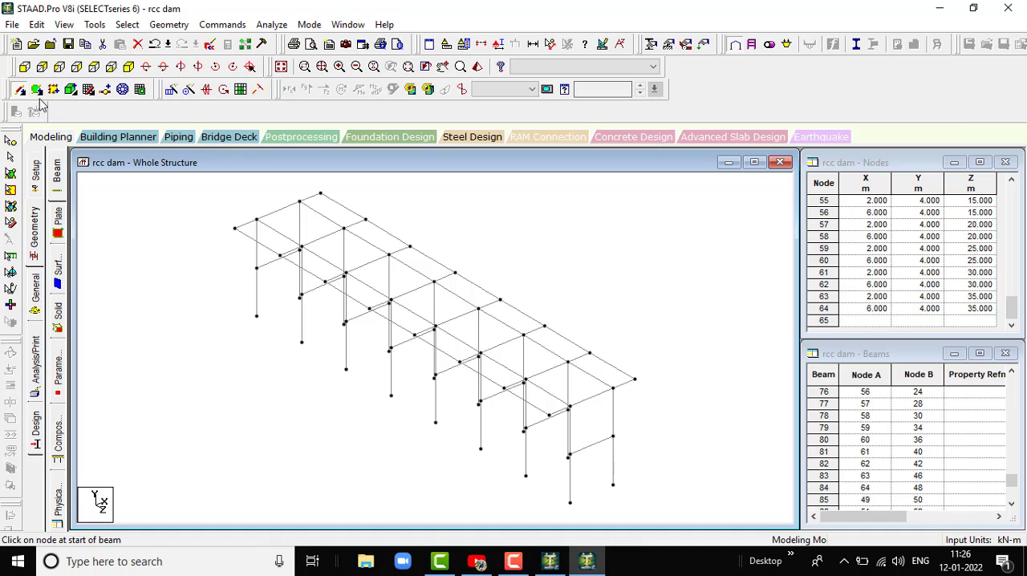
- Generate a quadrilateral surface mesh over the whole 8 m by 35 m top deck, with 10 divisions per side and quadrilateral elements
click(123, 89)
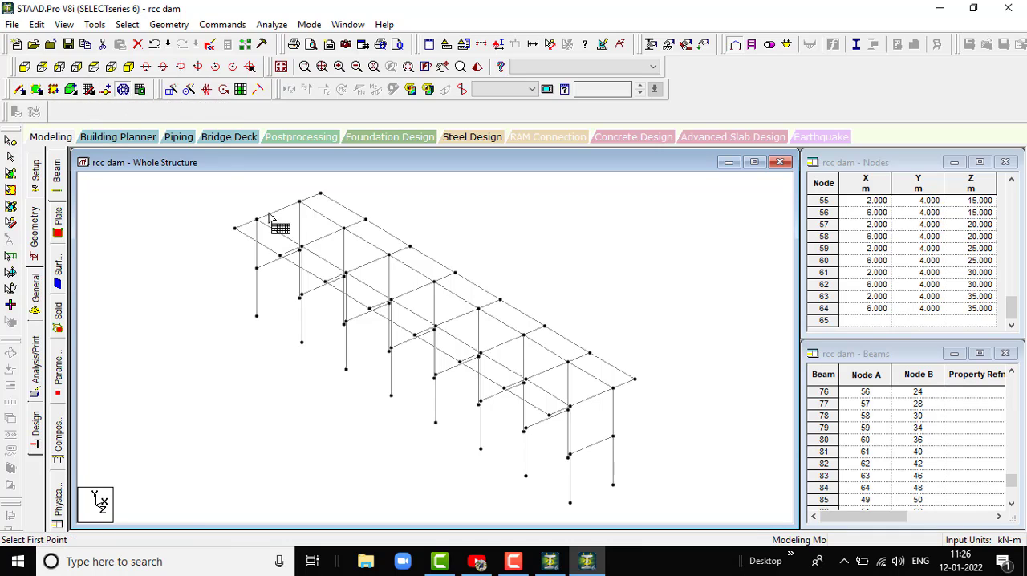
click(233, 229)
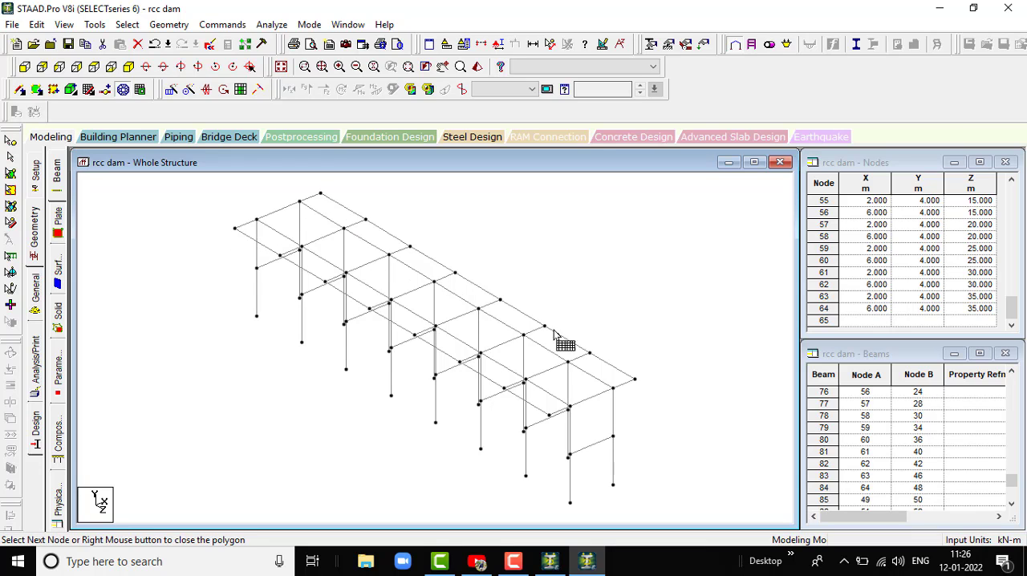
click(634, 379)
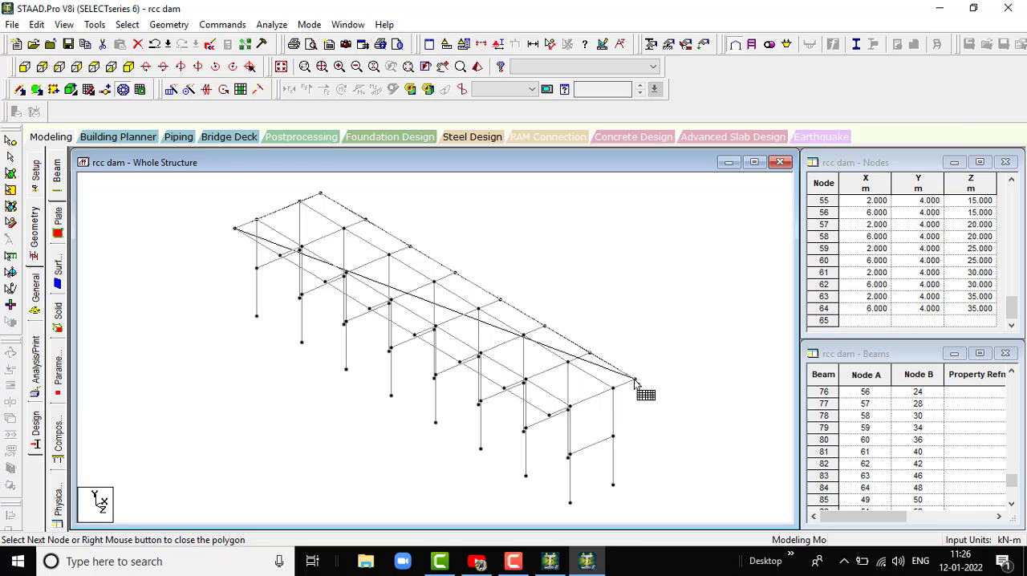
click(561, 411)
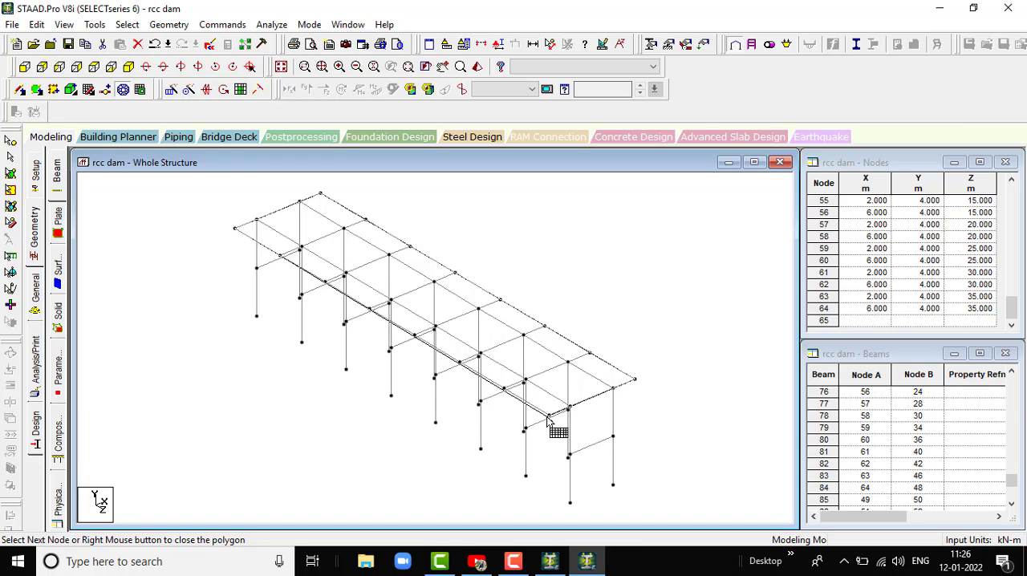
click(548, 416)
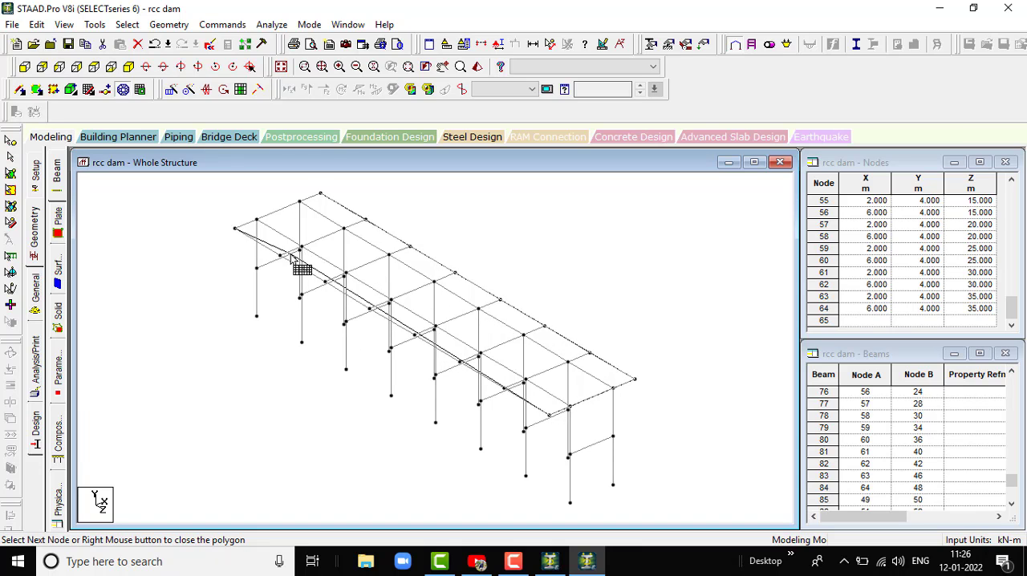
click(233, 232)
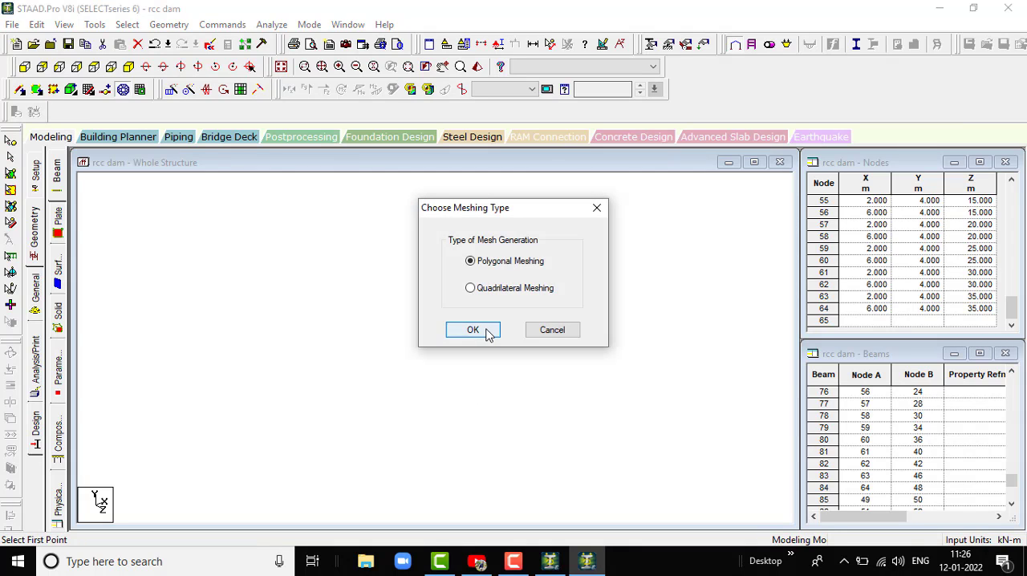
click(471, 288)
click(473, 329)
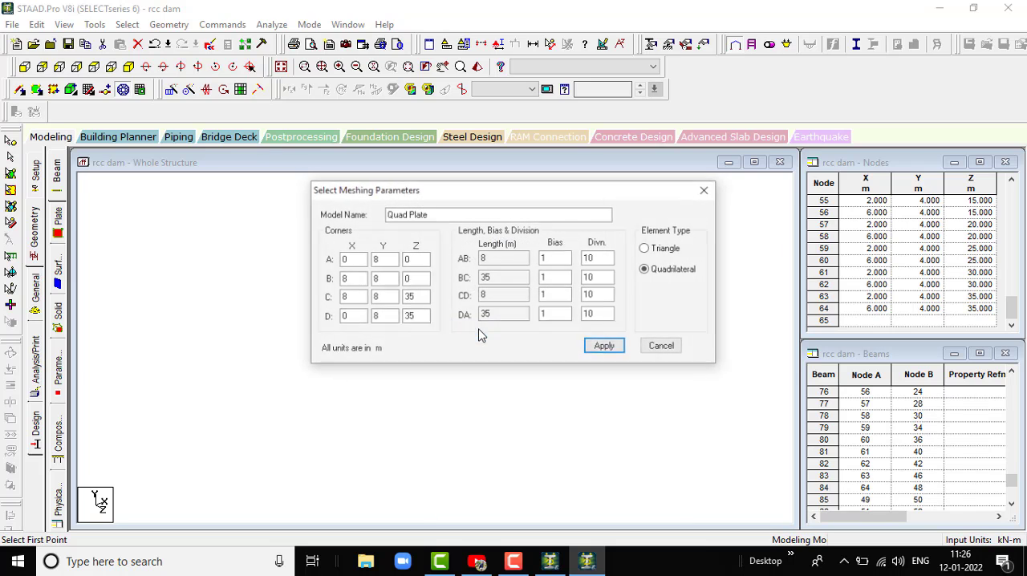
click(605, 347)
scroll(602, 259, up, 3)
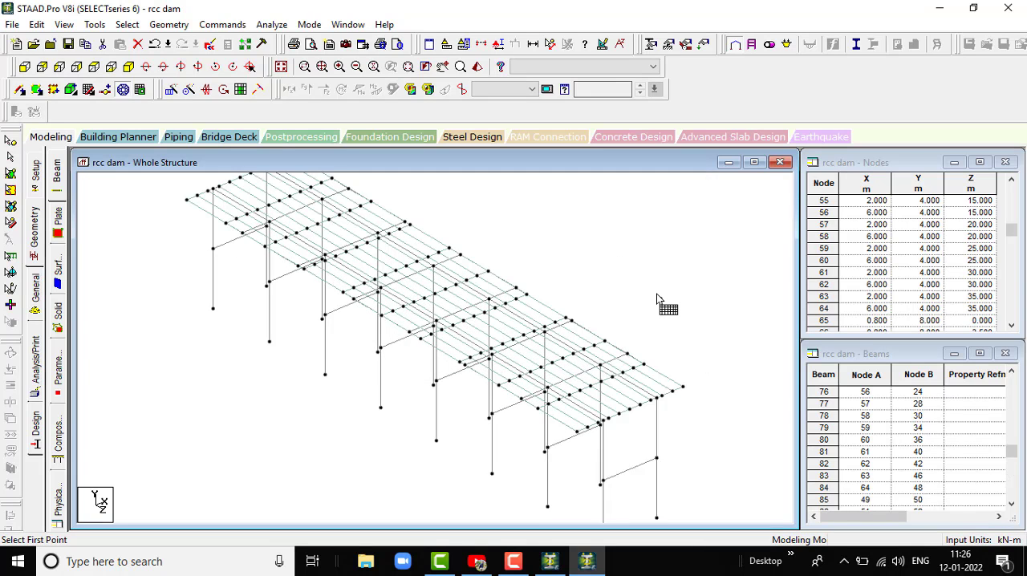
scroll(697, 325, down, 3)
scroll(666, 336, up, 2)
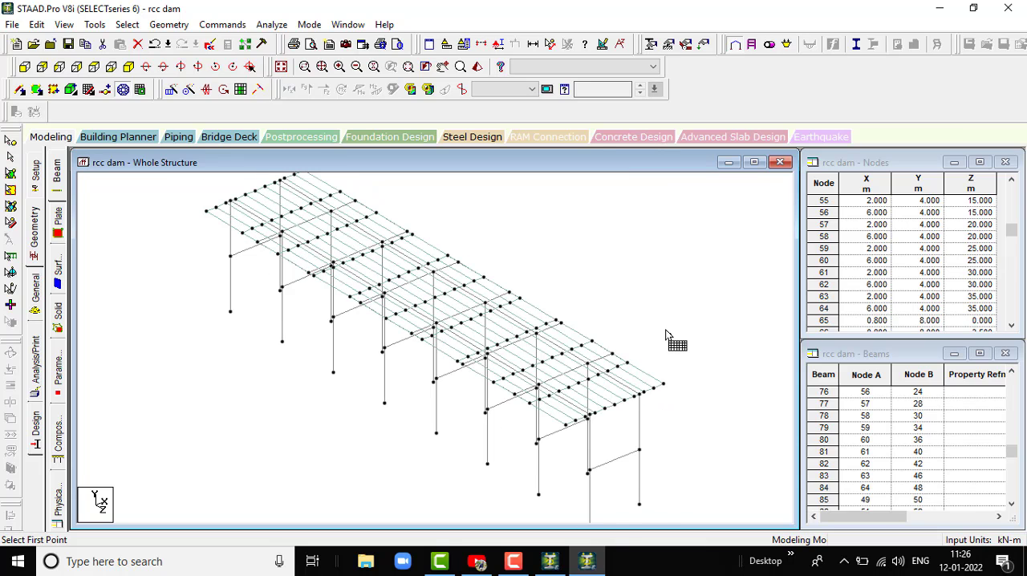
scroll(482, 323, down, 3)
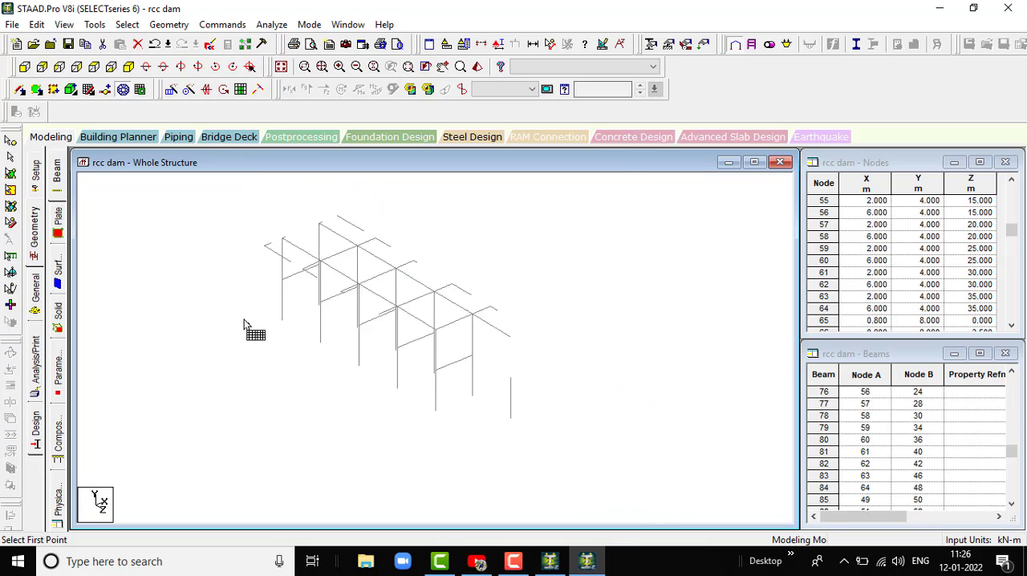
scroll(431, 297, up, 3)
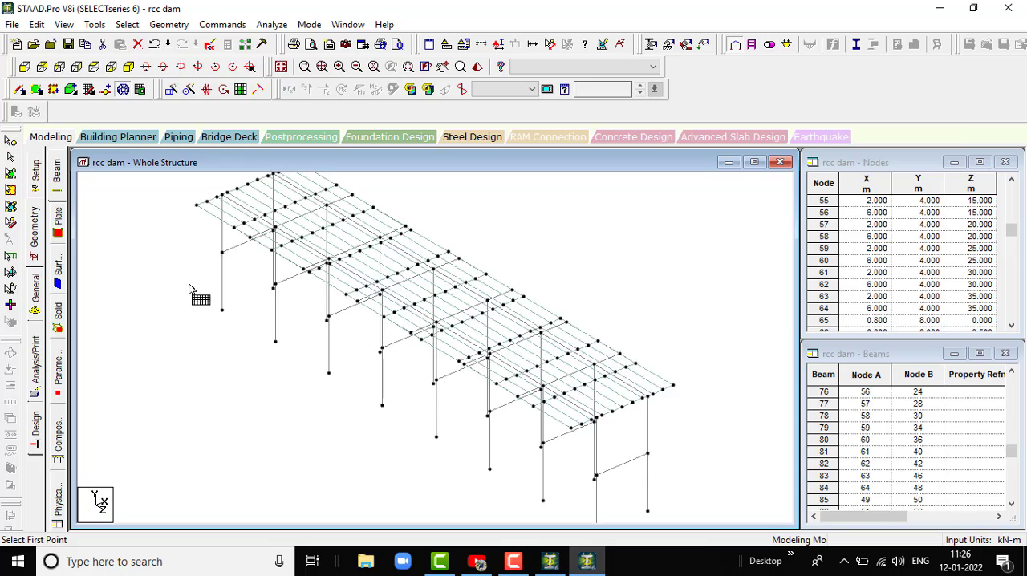
scroll(189, 289, down, 1)
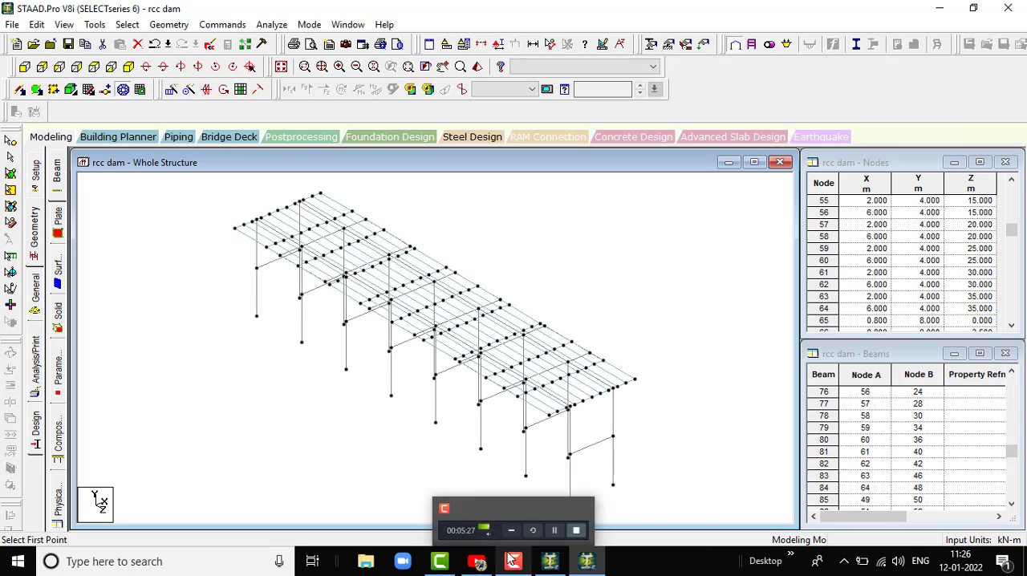
- Examine the meshed top deck and its supporting frames both close up and across the whole structure
scroll(557, 334, up, 1)
scroll(665, 394, up, 3)
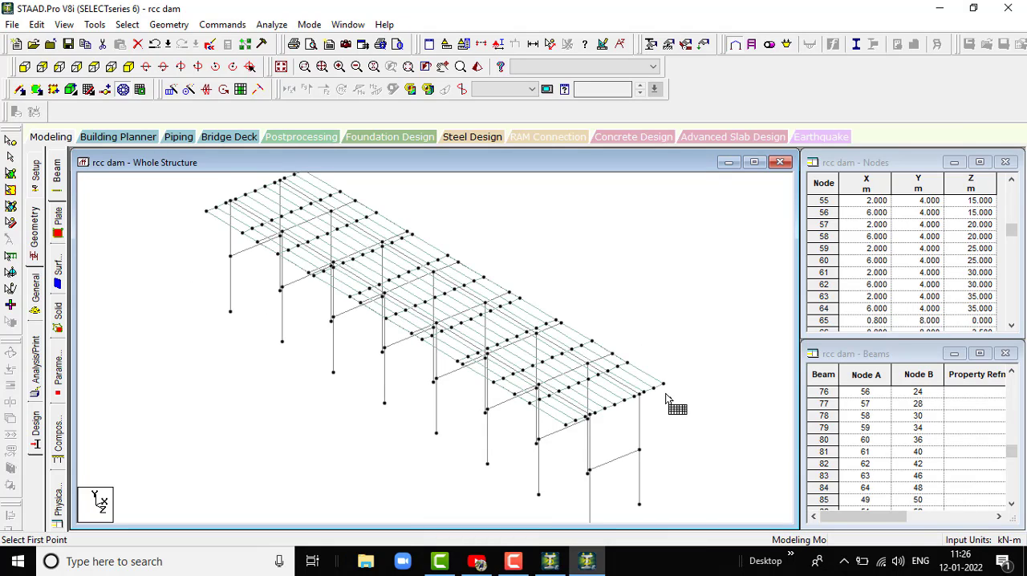
scroll(527, 413, down, 2)
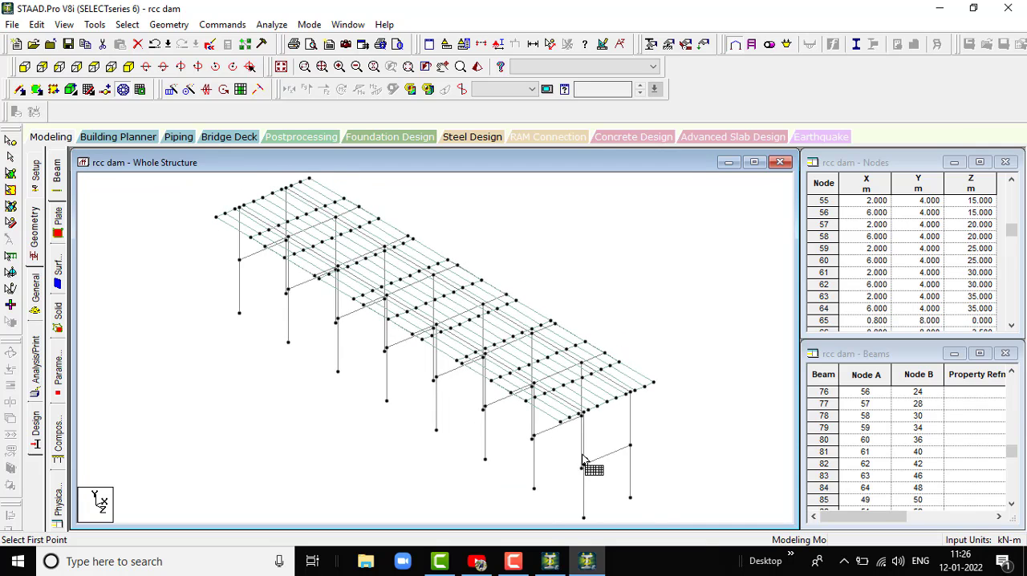
scroll(593, 466, down, 2)
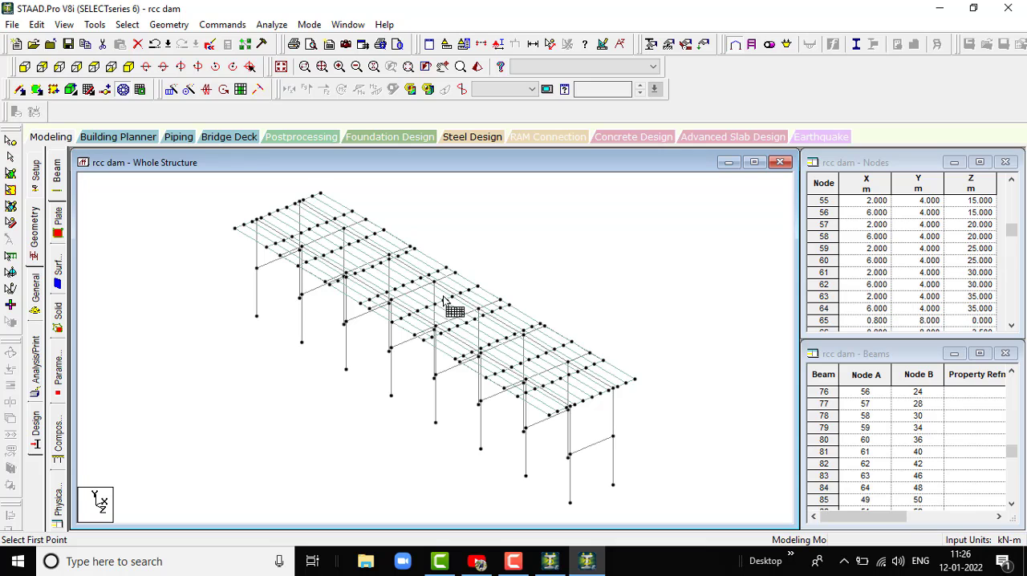
scroll(481, 325, up, 1)
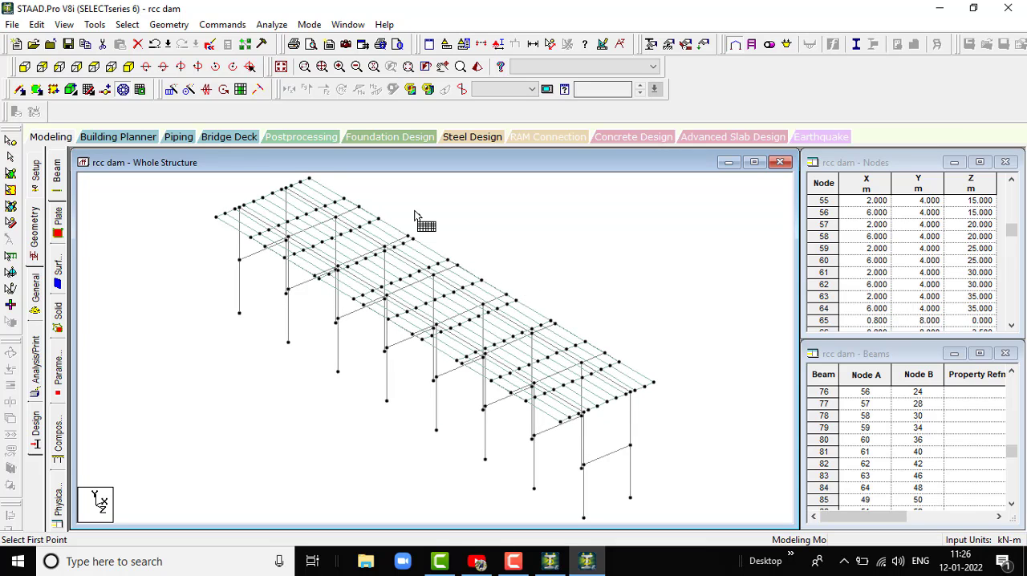
scroll(401, 219, down, 2)
scroll(526, 335, up, 1)
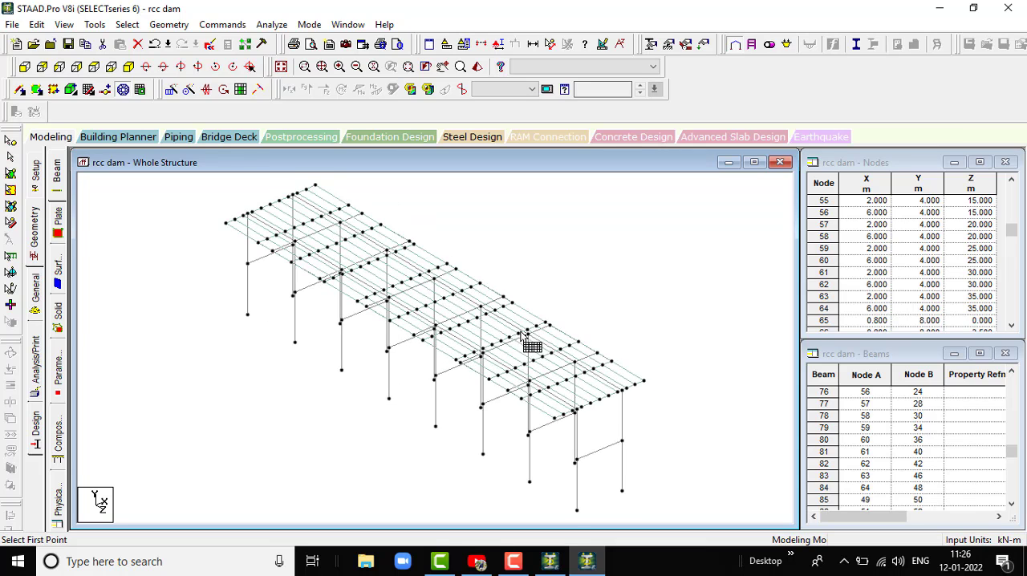
scroll(642, 393, up, 1)
scroll(642, 393, up, 1)
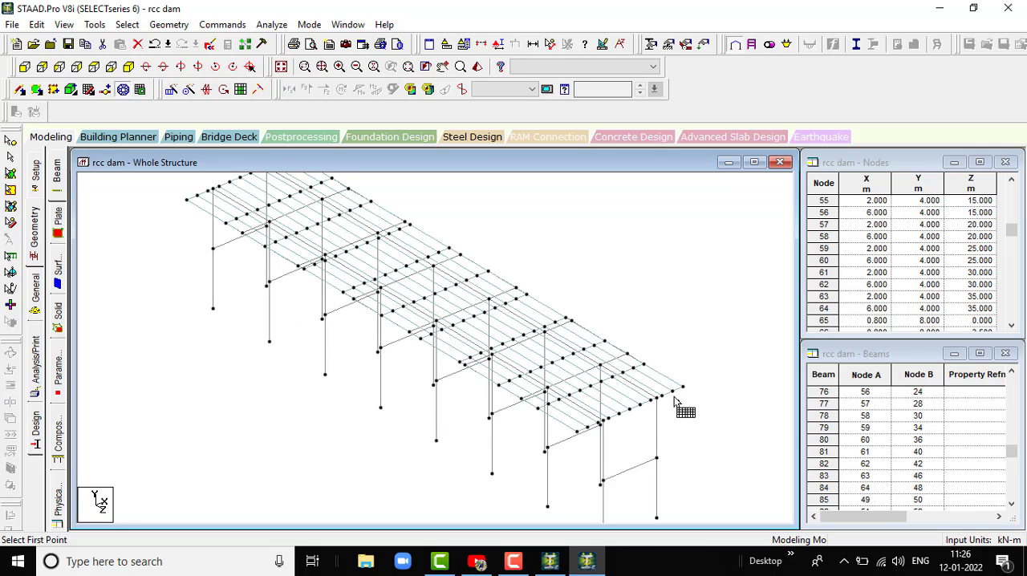
scroll(619, 388, up, 1)
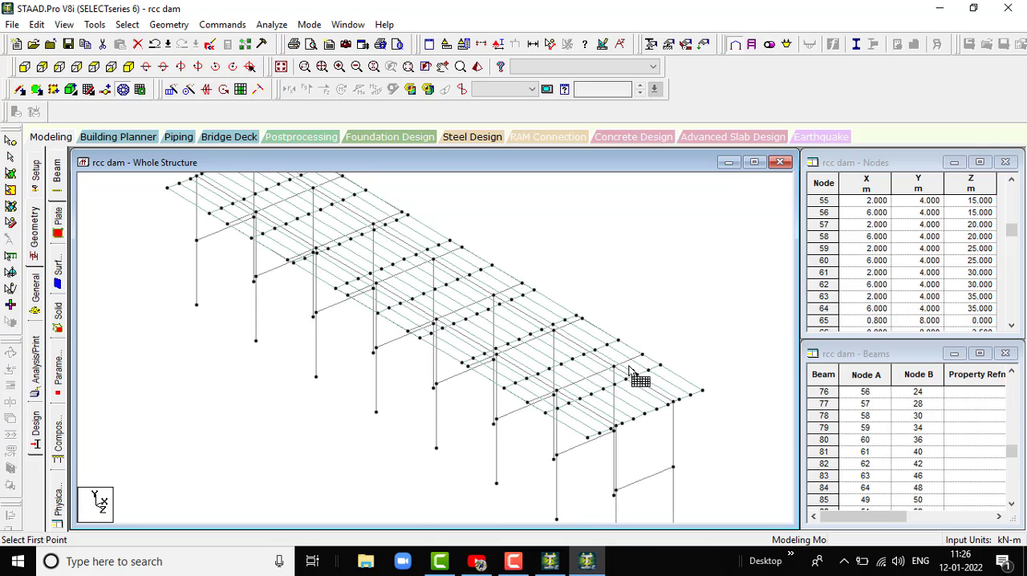
scroll(587, 350, down, 1)
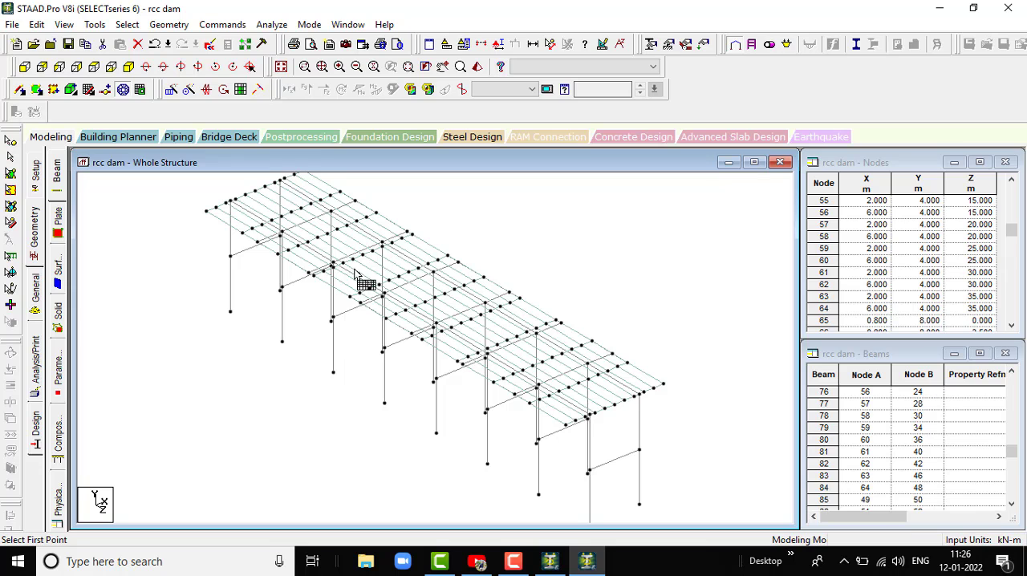
scroll(473, 351, down, 5)
scroll(472, 349, up, 2)
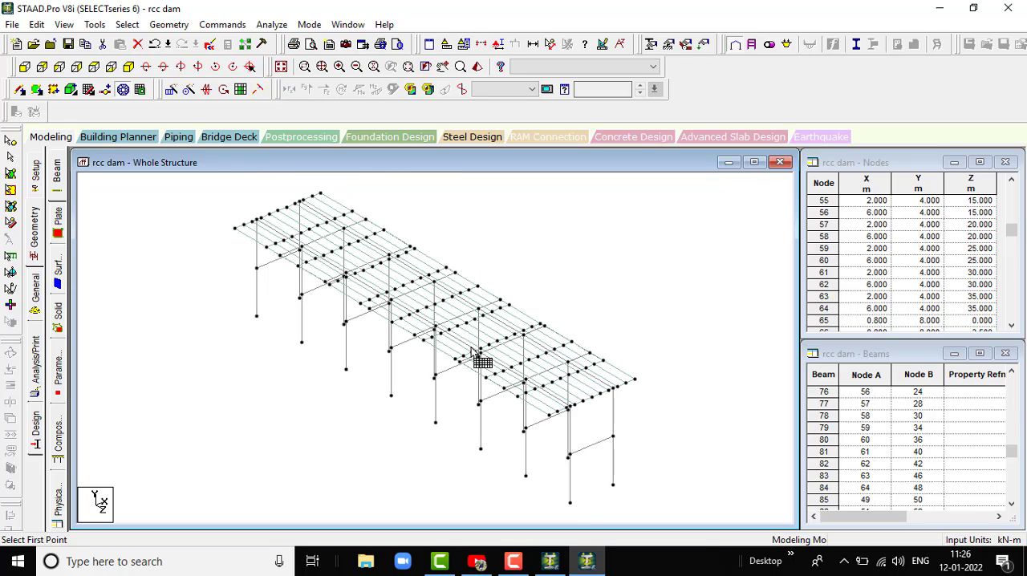
scroll(633, 381, up, 1)
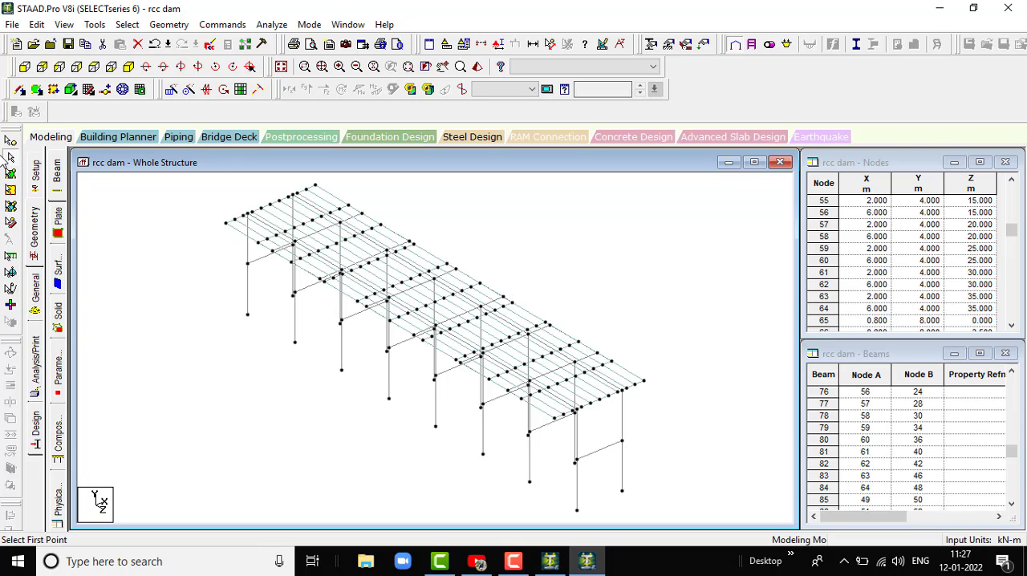
- Define a rectangular concrete section with YD 0.30 m and ZD 0.30 m in the structure's section properties
click(36, 293)
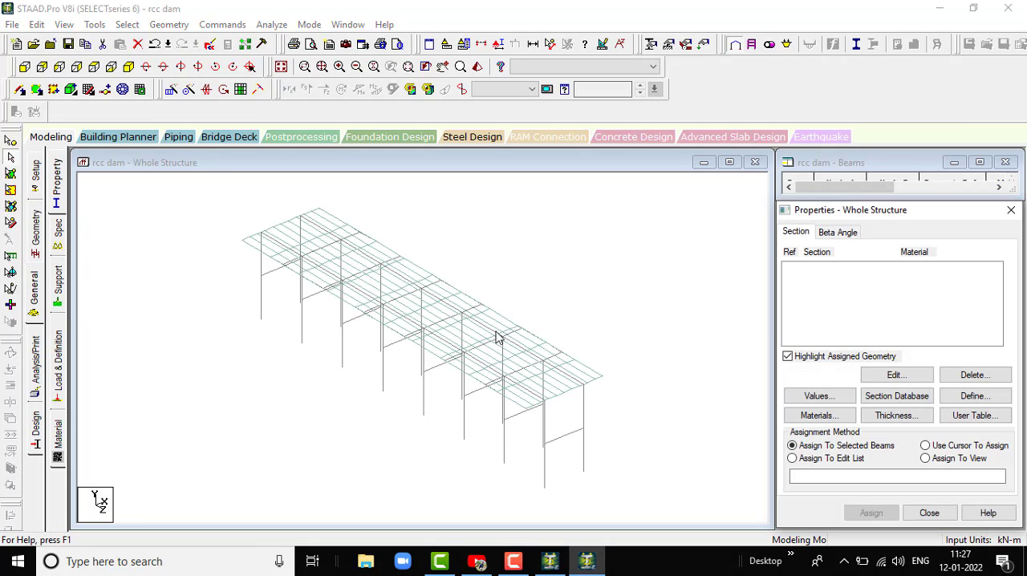
scroll(507, 335, up, 2)
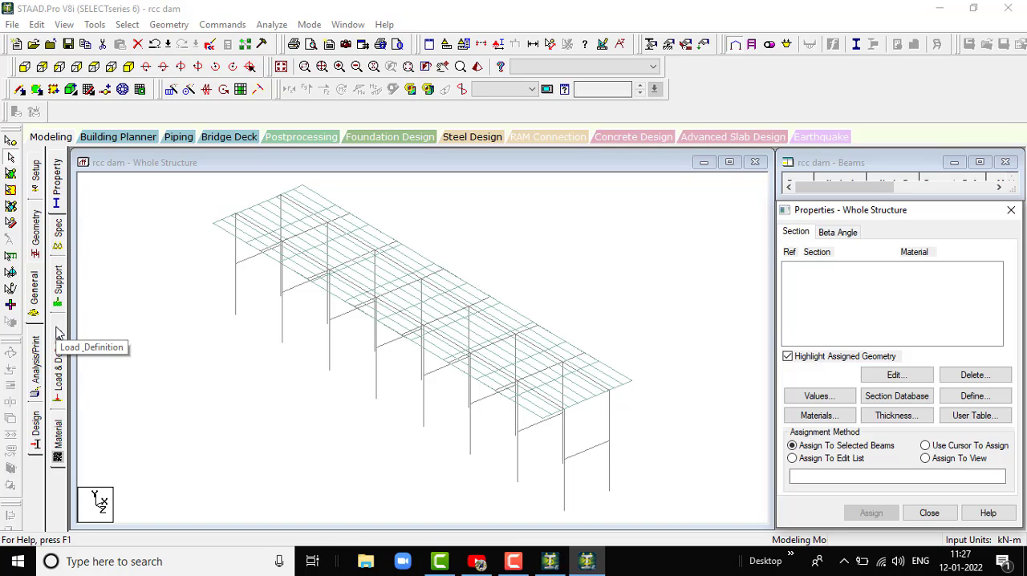
click(61, 195)
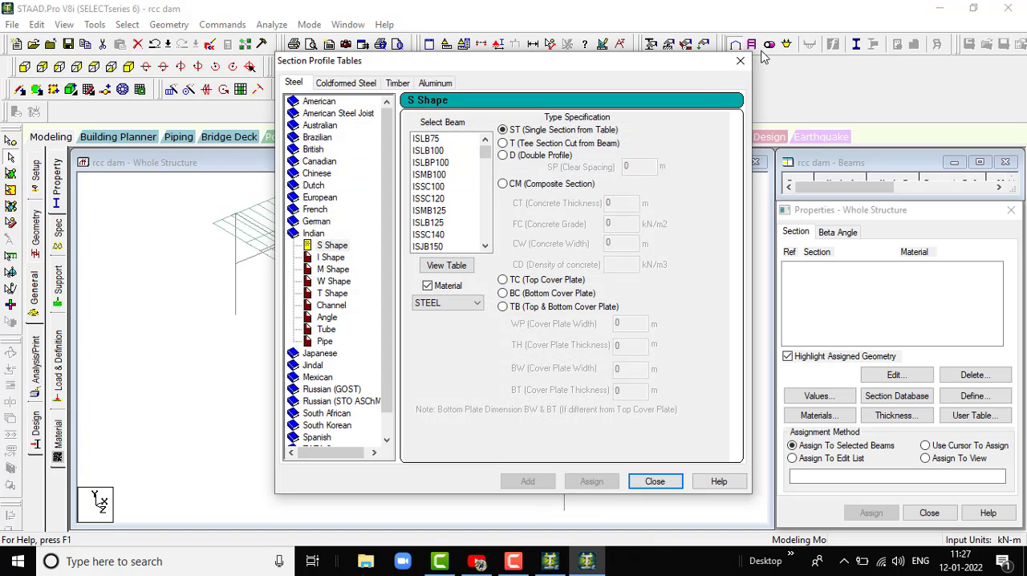
click(740, 60)
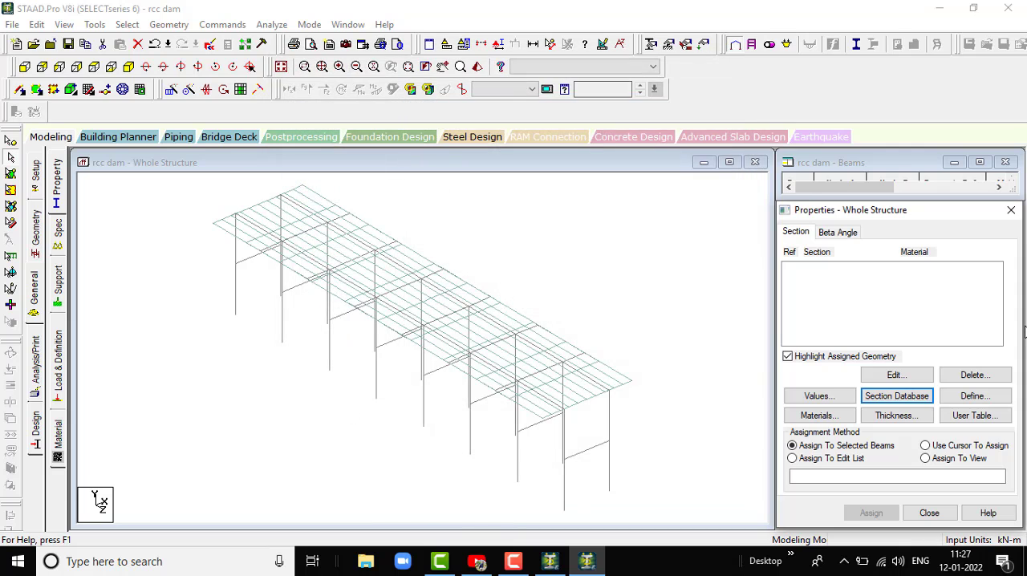
click(998, 393)
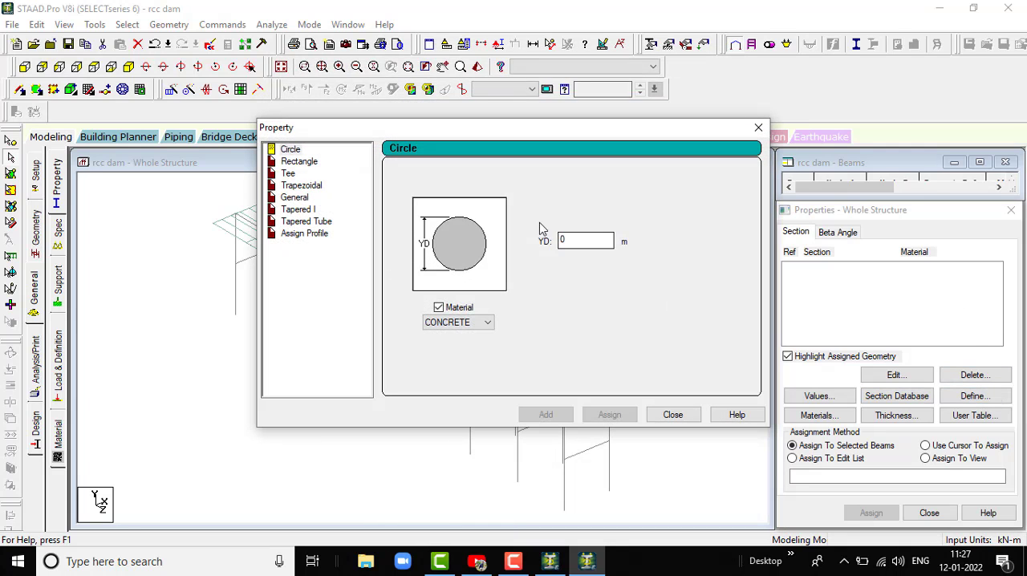
click(310, 163)
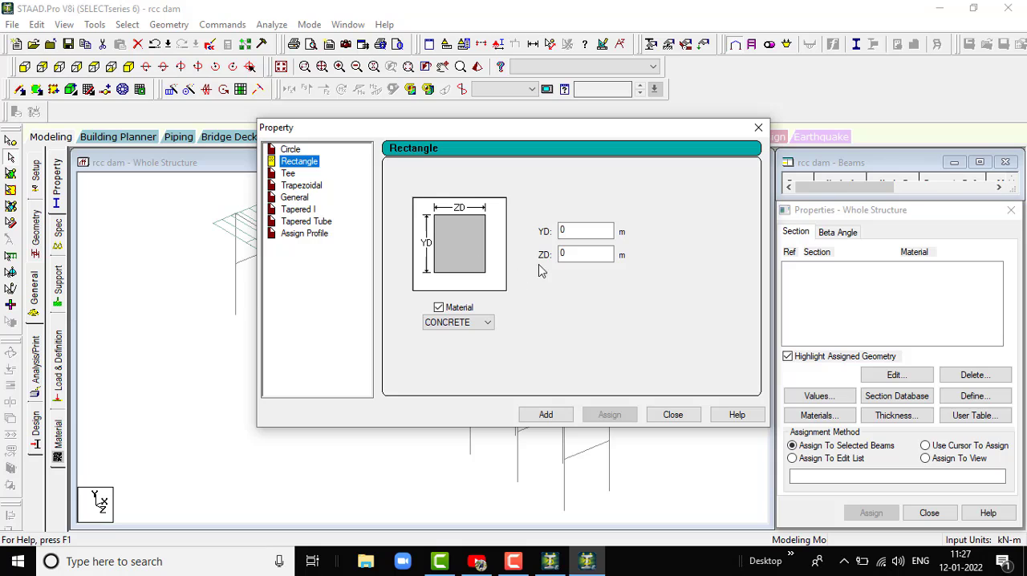
click(582, 230)
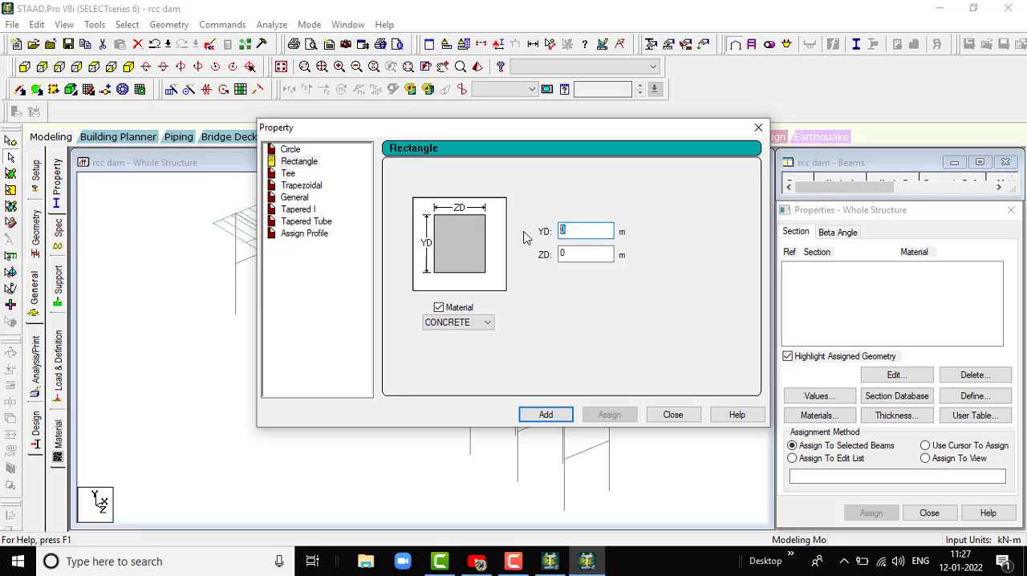
text(30)
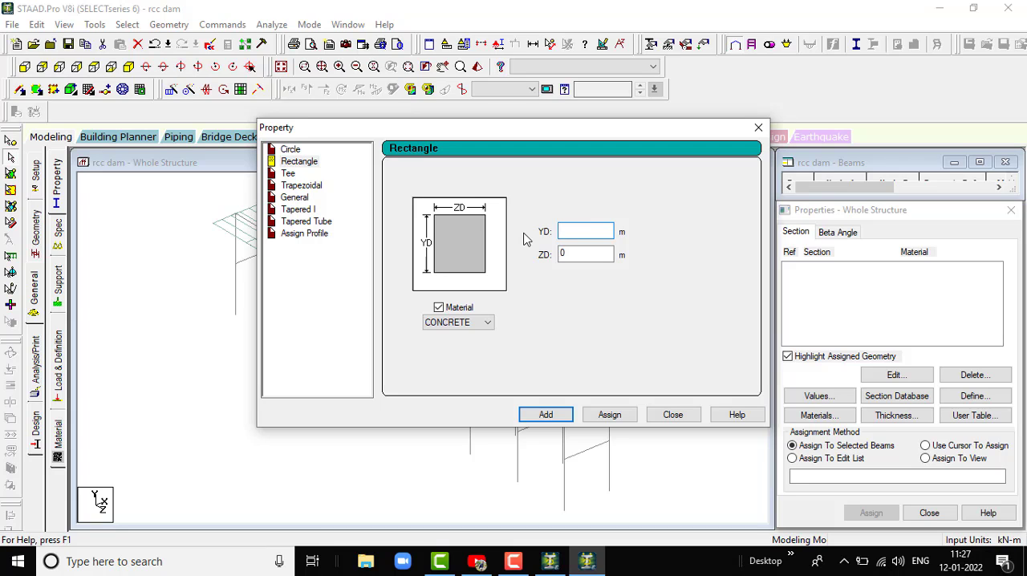
click(583, 253)
text(.30)
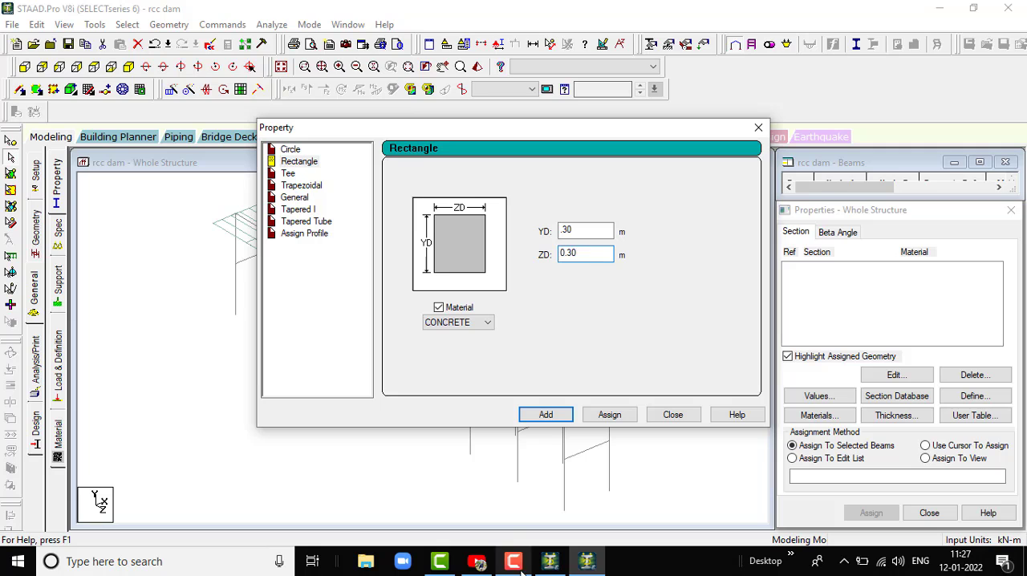
click(546, 414)
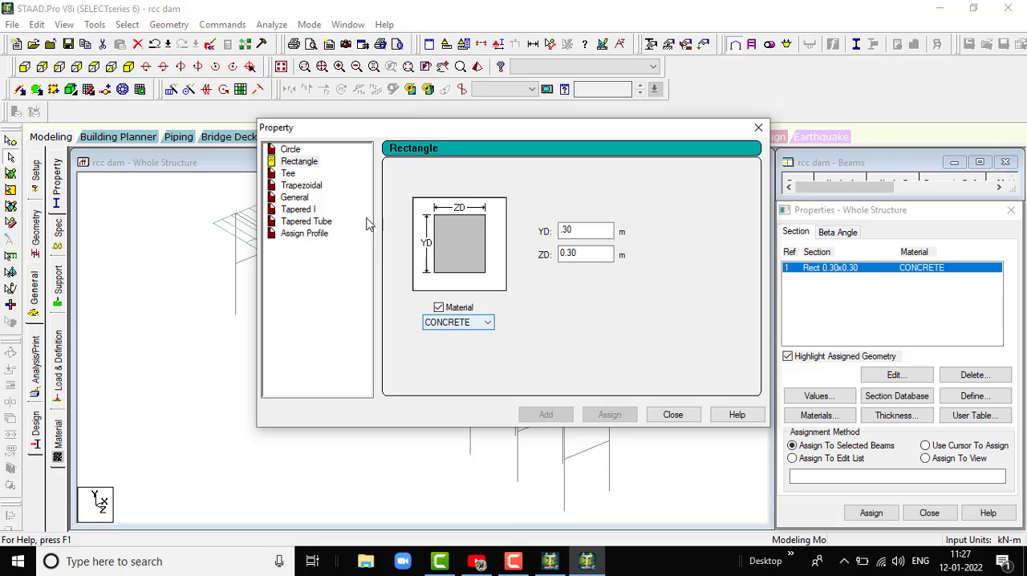
- Add a circular concrete section with a 0.25 m diameter to the section properties and finish defining sections
click(290, 149)
click(592, 241)
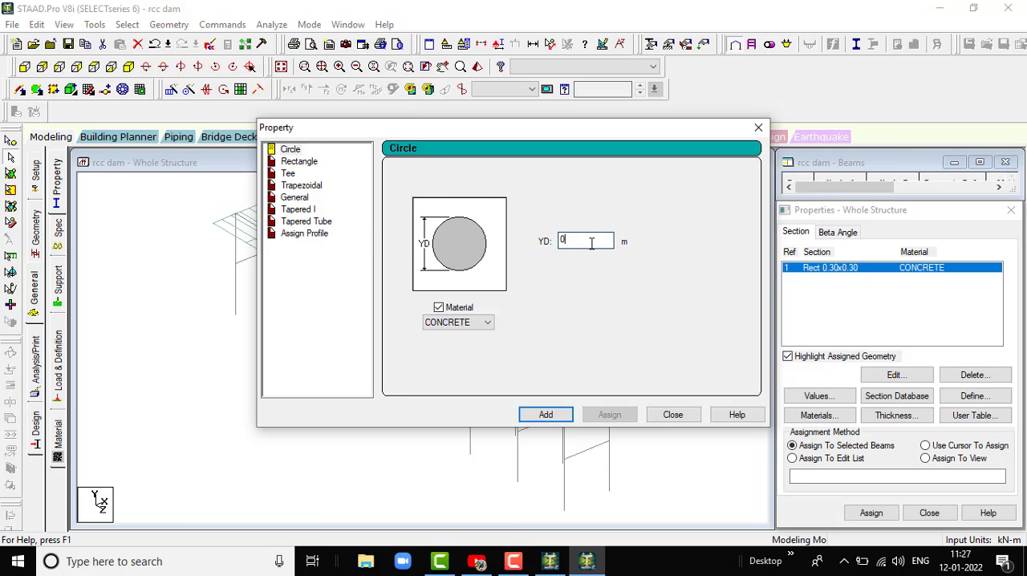
text(.25)
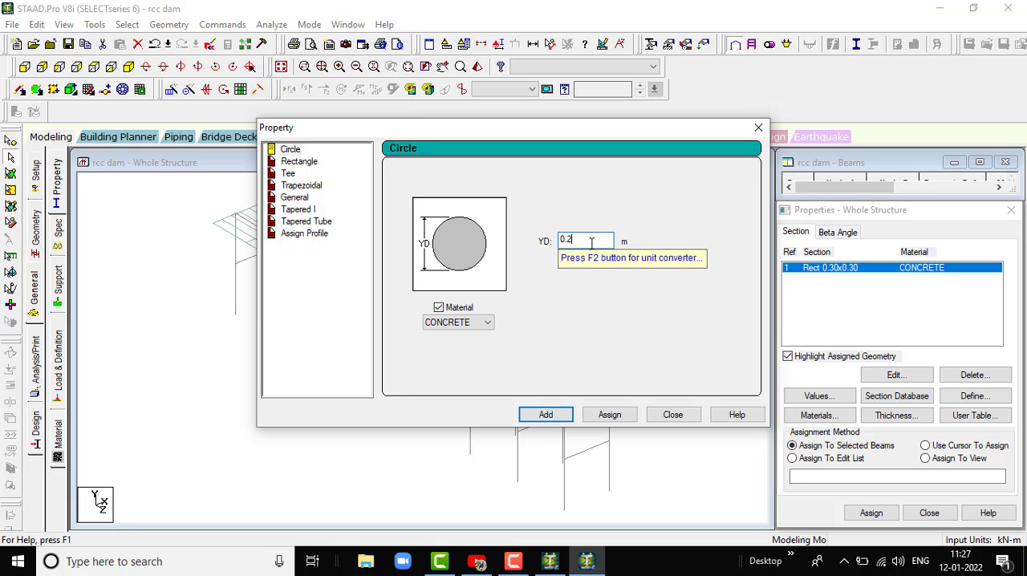
click(549, 415)
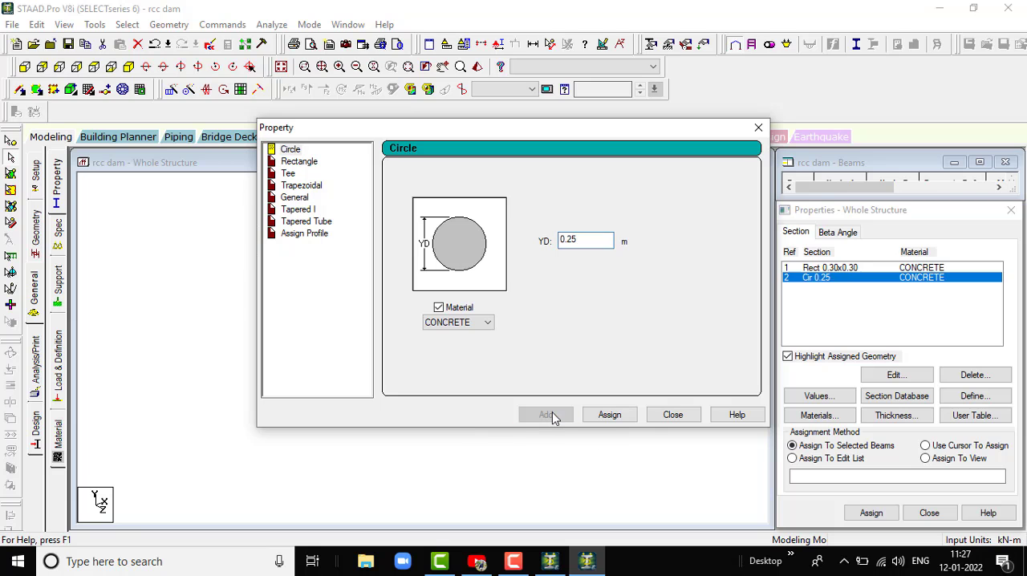
click(671, 416)
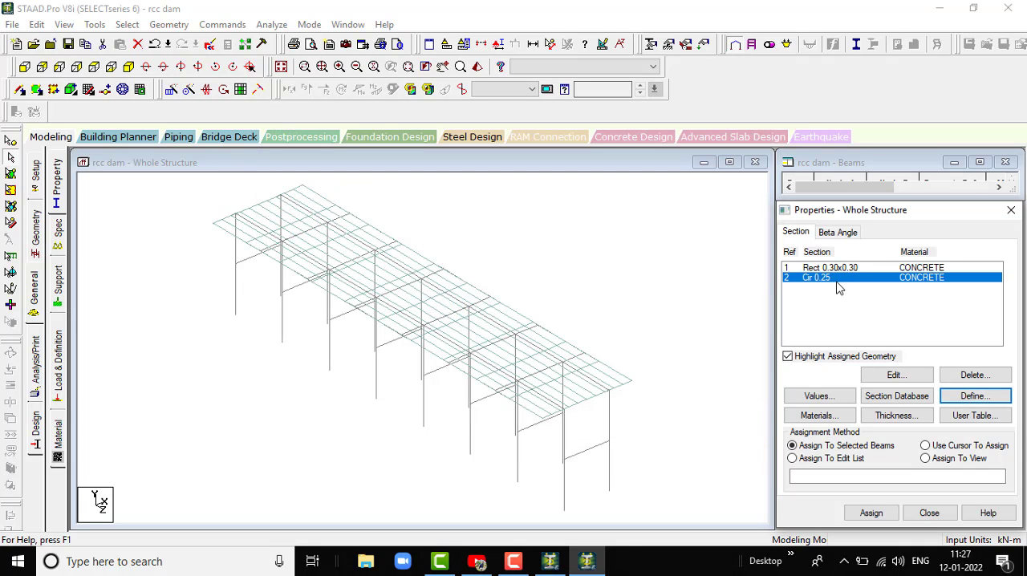
scroll(417, 325, down, 4)
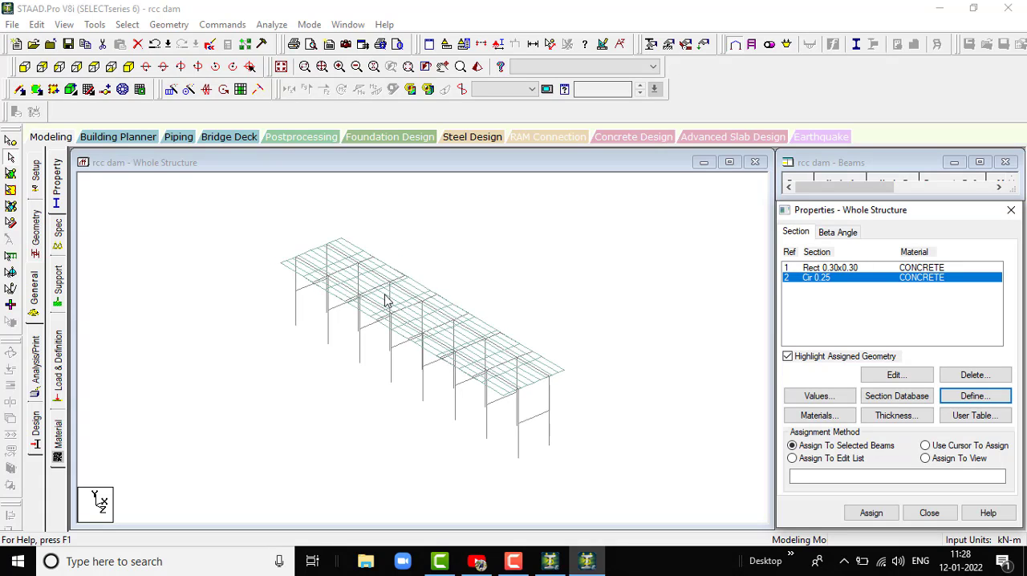
scroll(444, 240, up, 1)
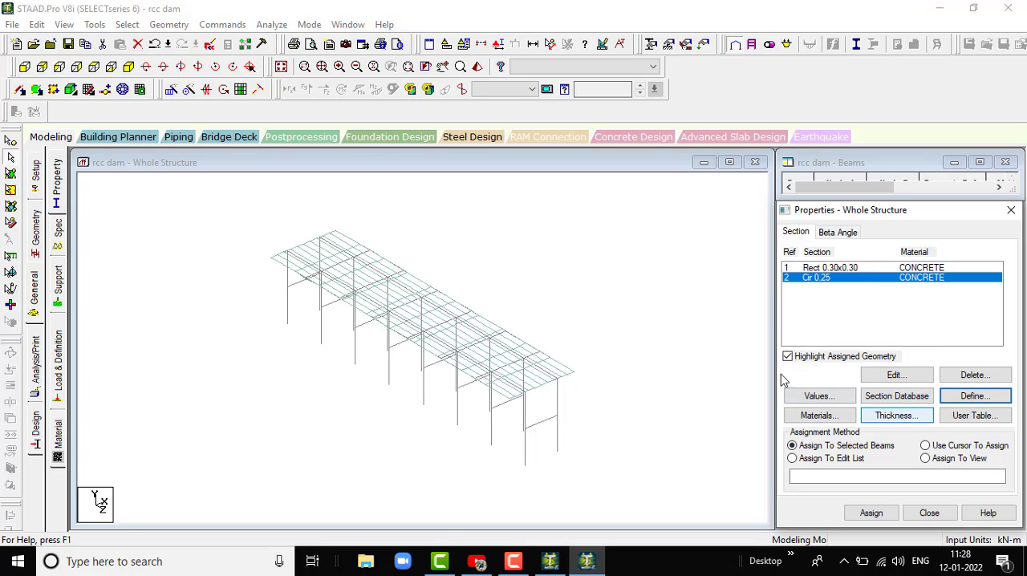
scroll(474, 255, up, 1)
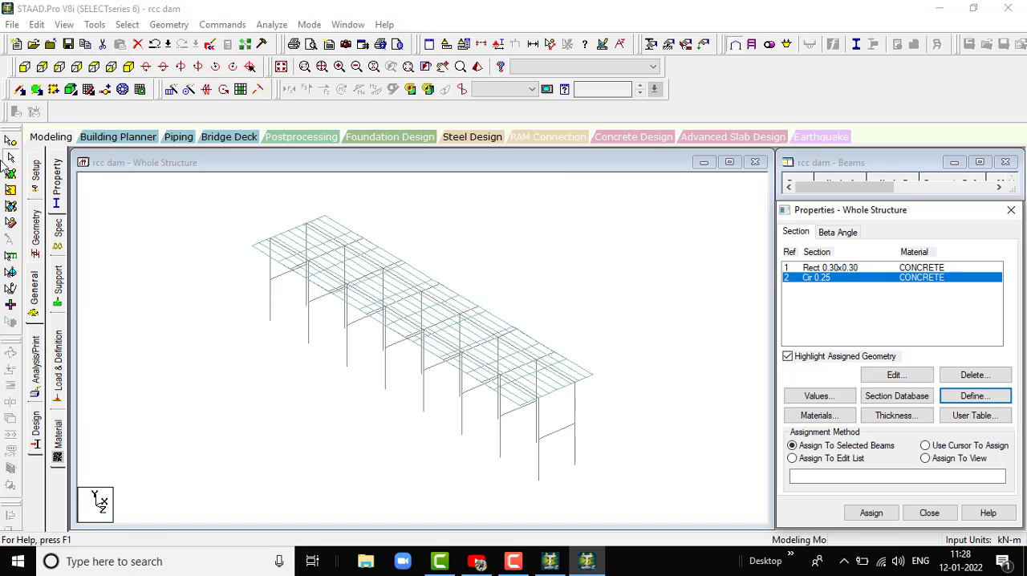
click(11, 187)
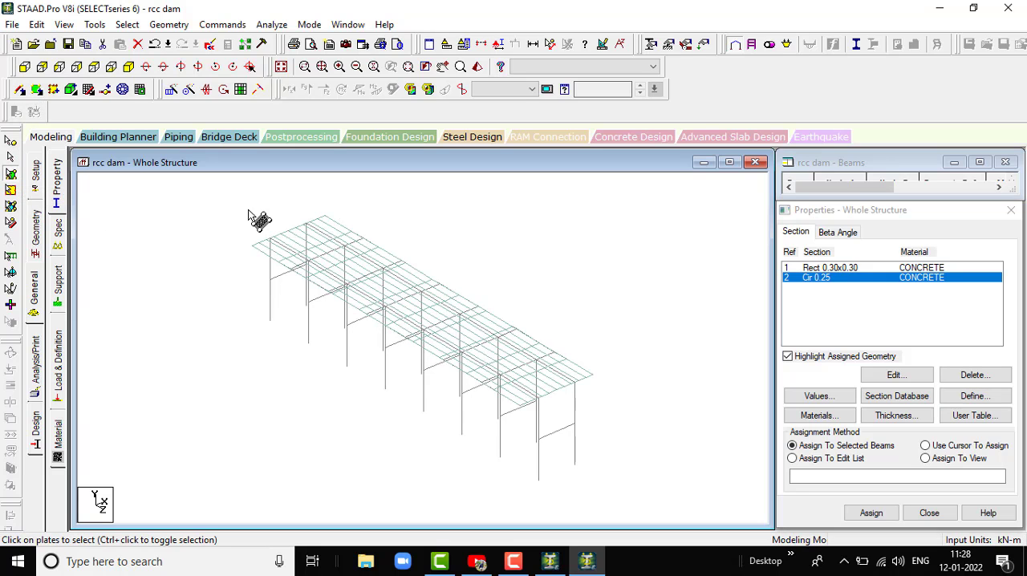
drag(546, 347, 662, 423)
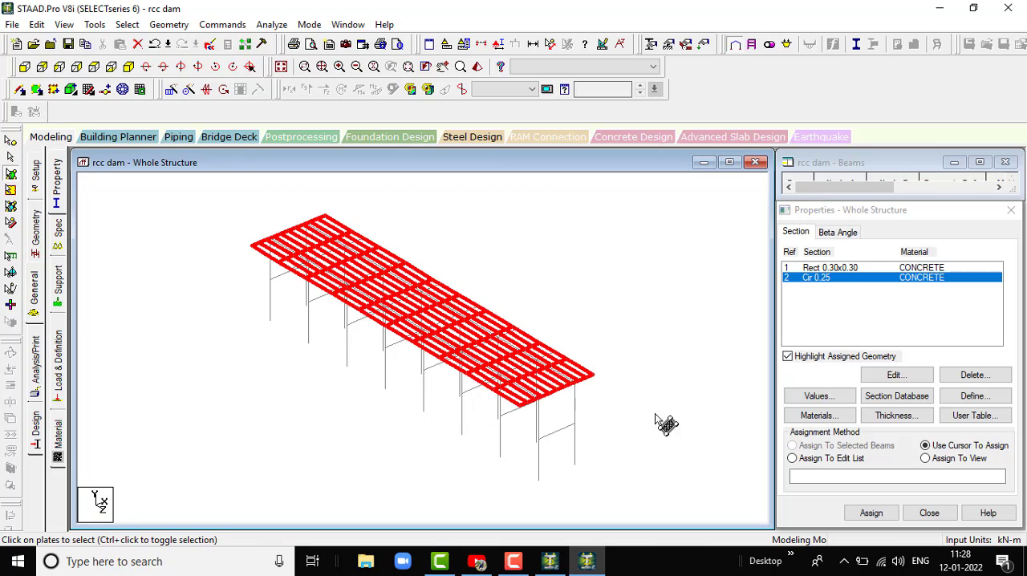
click(215, 240)
scroll(706, 438, up, 1)
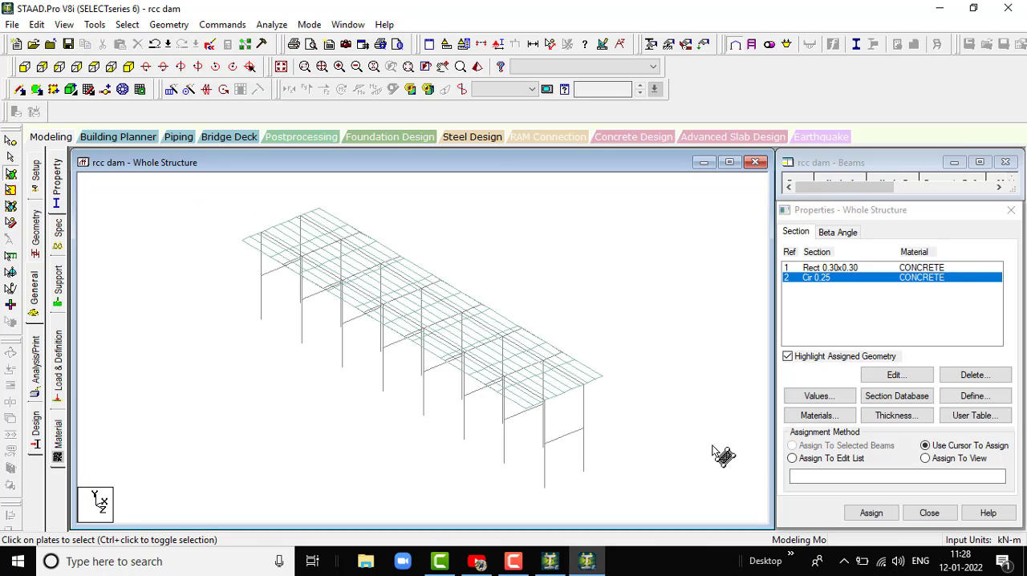
- Add a concrete plate element thickness of 0.25 m at all four nodes to the section properties
click(899, 419)
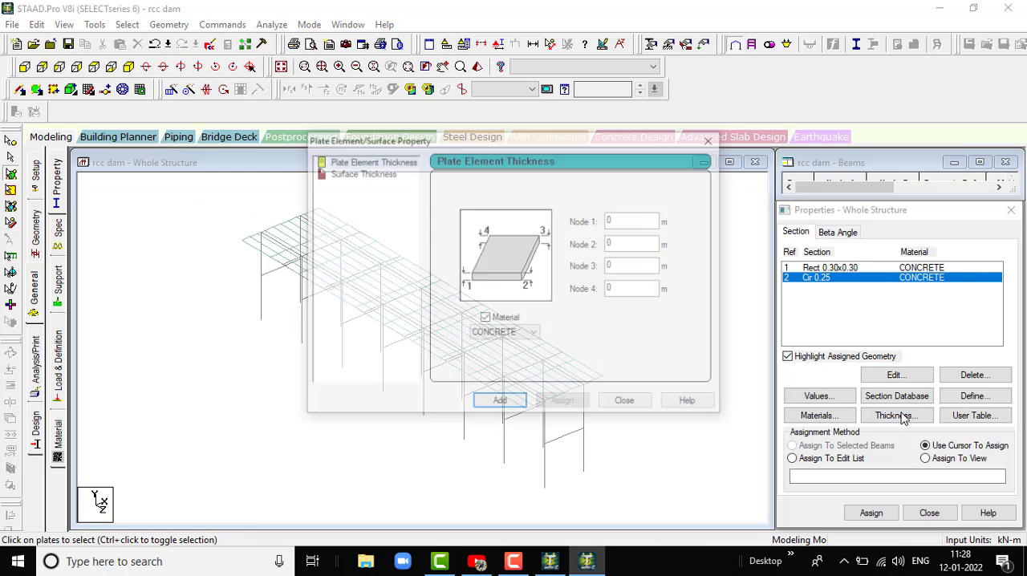
click(629, 222)
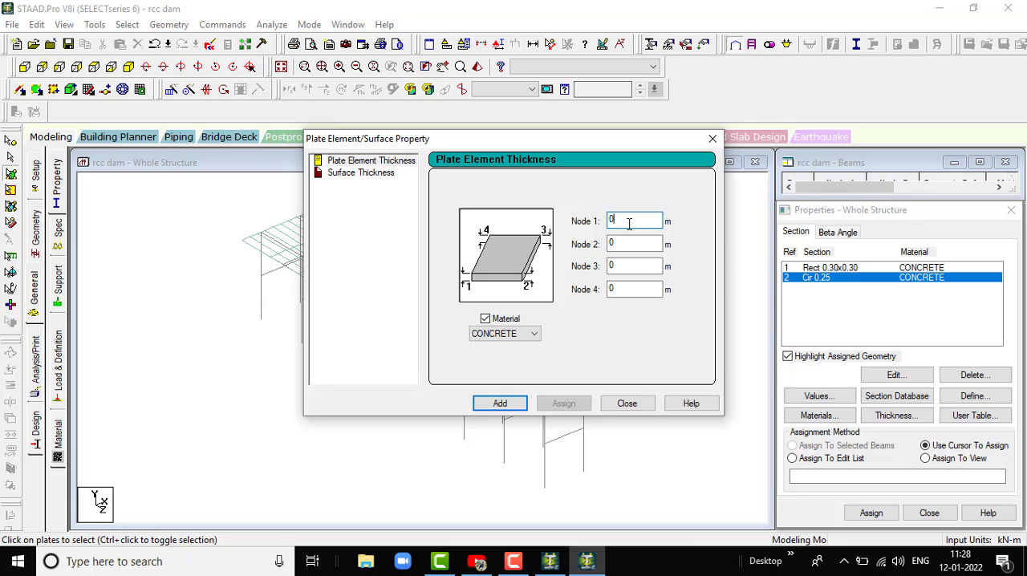
text(25)
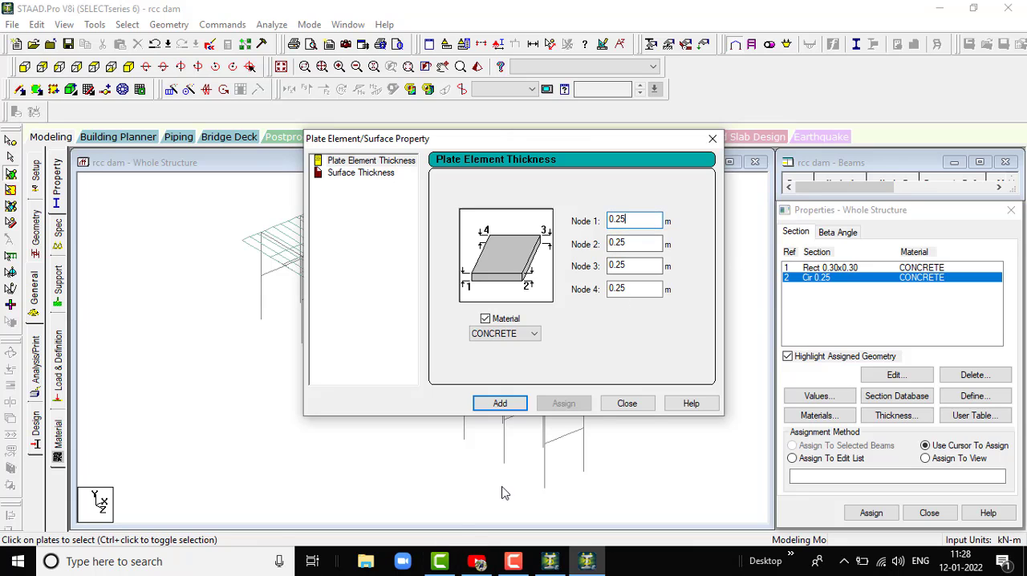
click(511, 408)
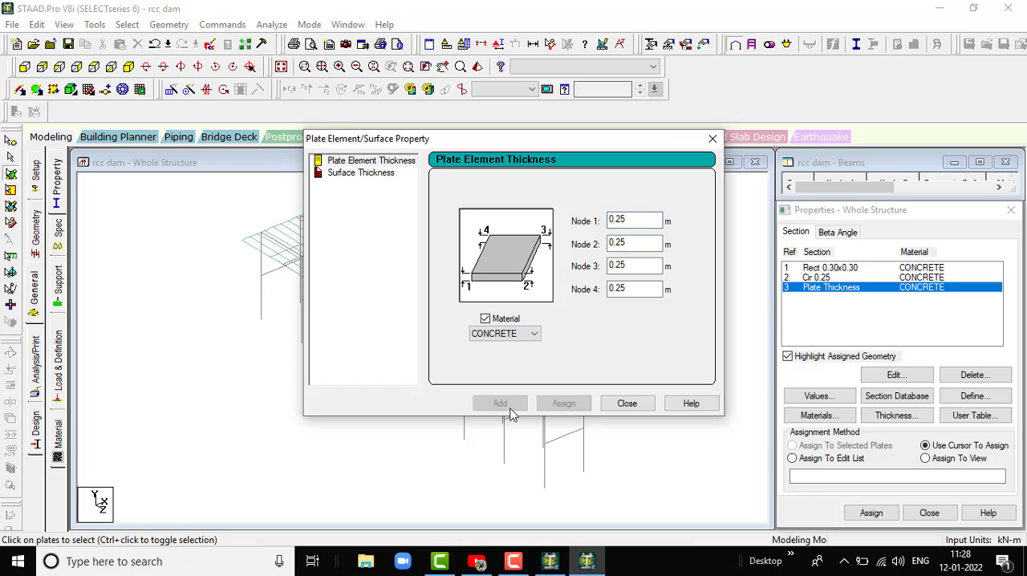
click(614, 409)
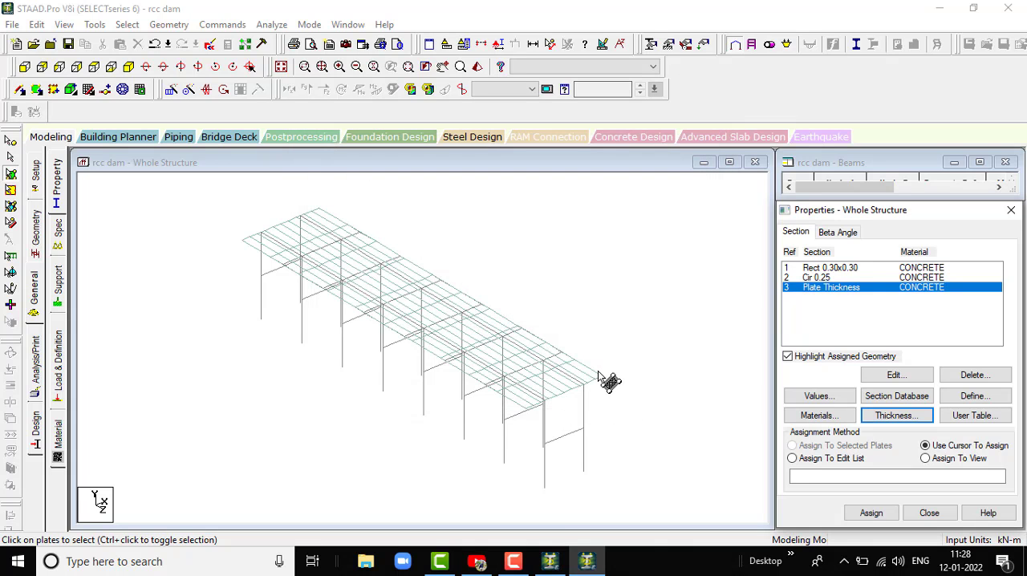
- Assign the concrete plate thickness property to all plates of the top deck and clear the selection
scroll(600, 375, down, 3)
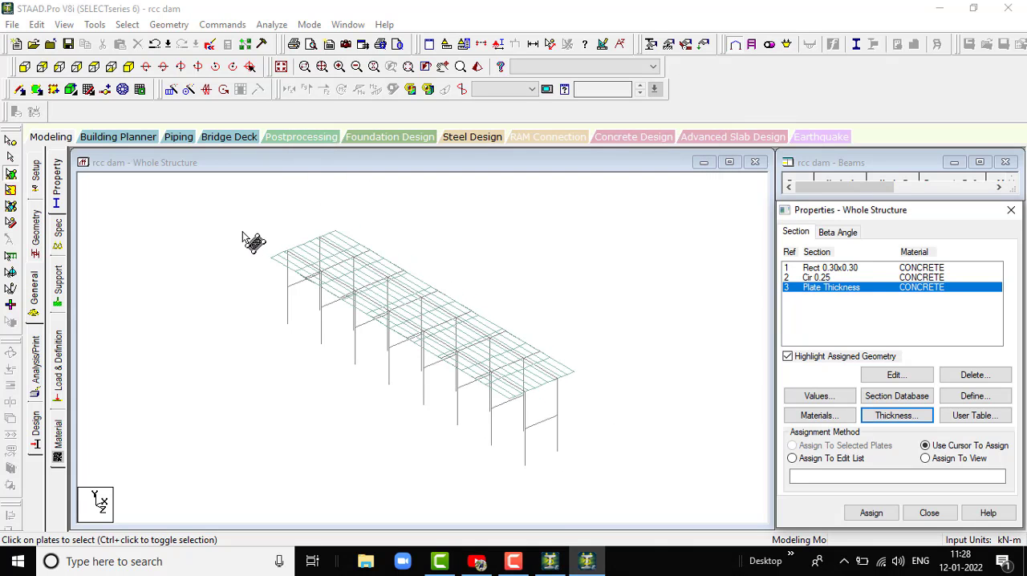
drag(242, 220, 324, 294)
drag(572, 392, 574, 394)
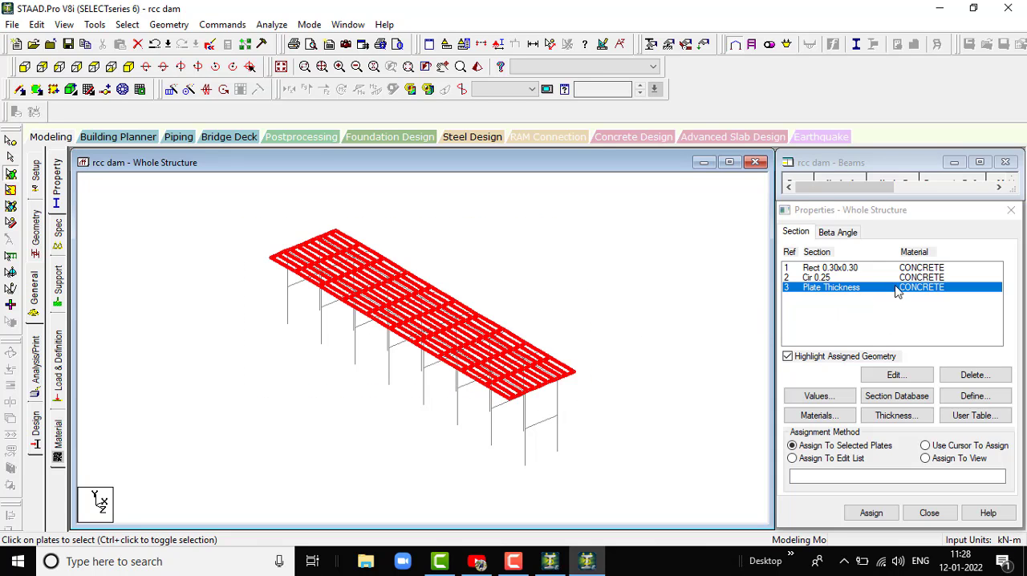
click(871, 514)
click(934, 405)
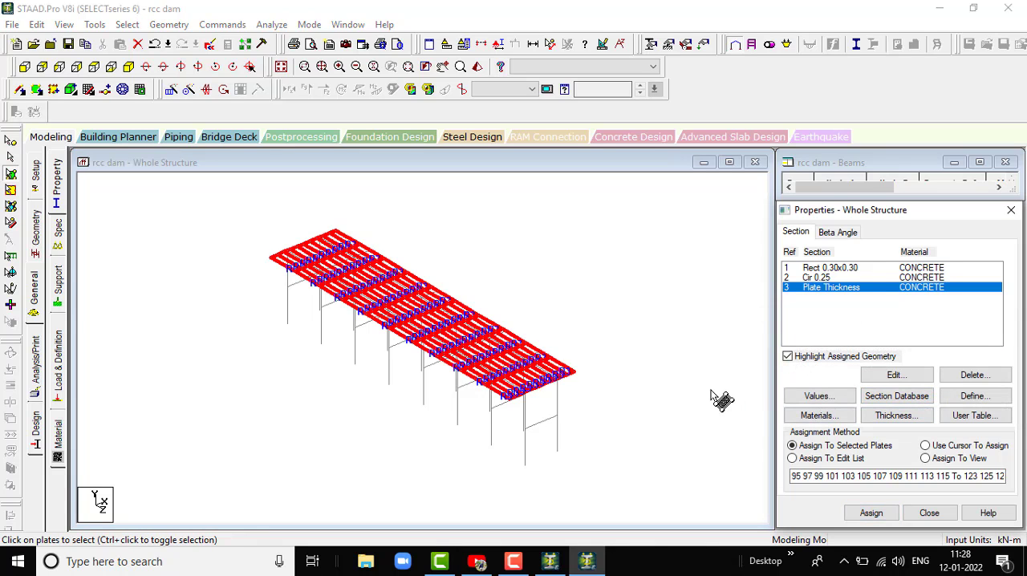
click(669, 384)
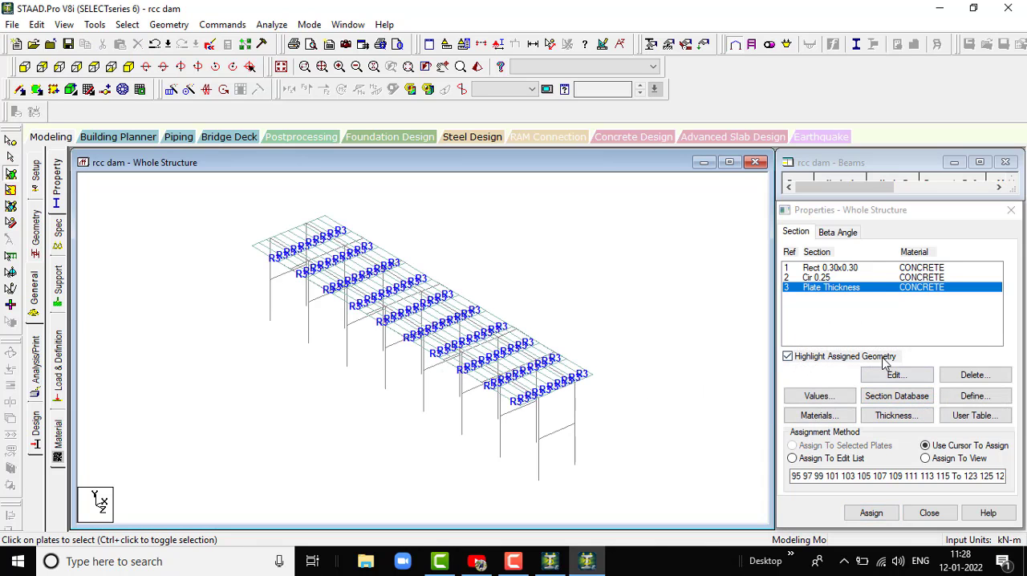
scroll(510, 355, down, 1)
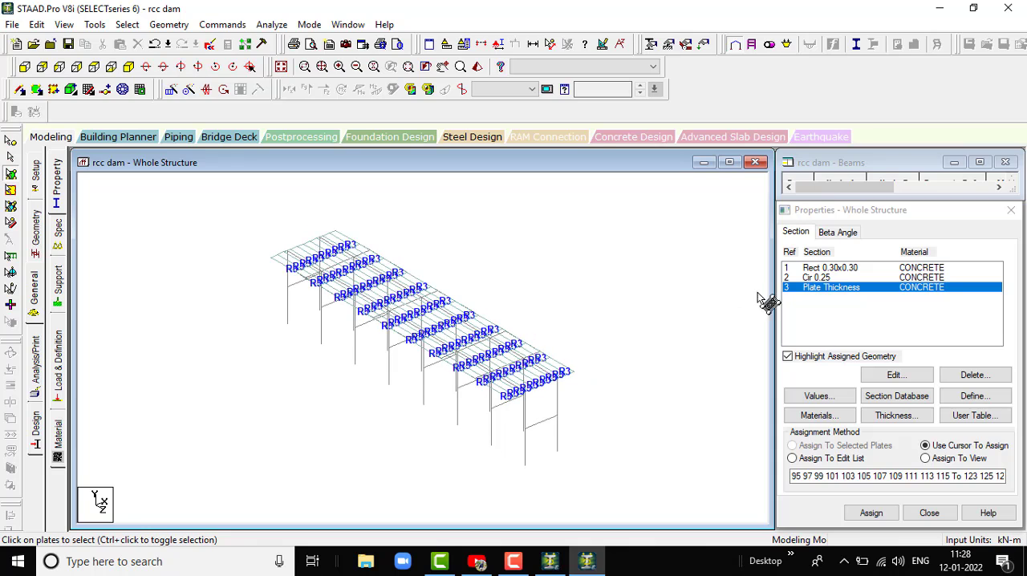
- Assign the Cir 0.25 concrete section to all columns by selecting the beams parallel to Y
click(818, 279)
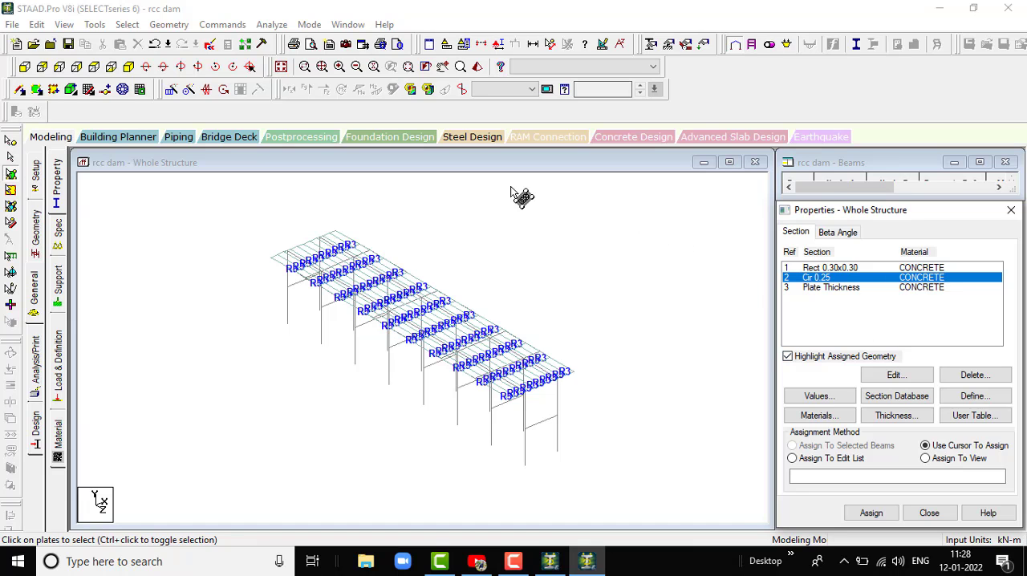
click(128, 25)
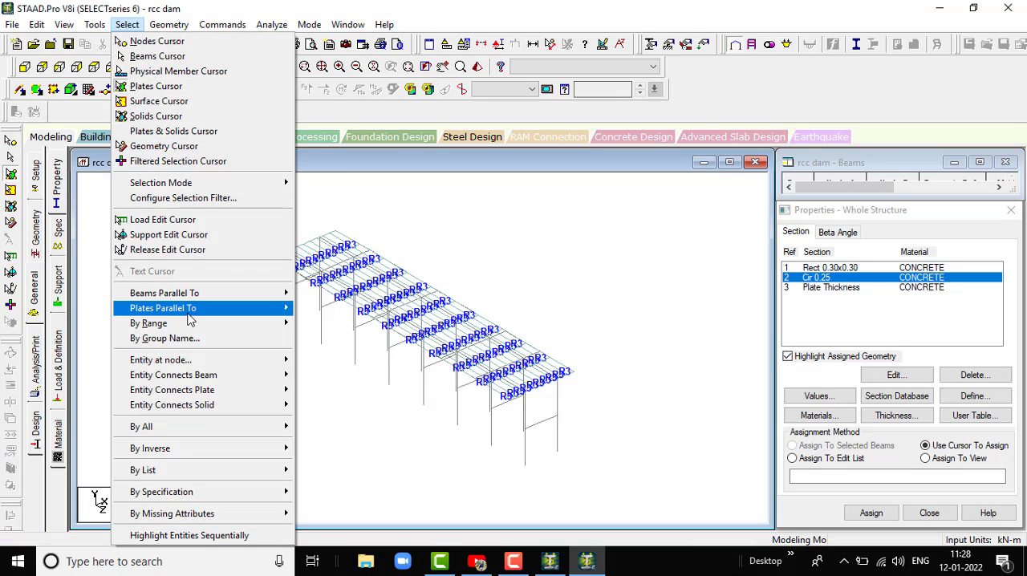
mouse_move(213, 298)
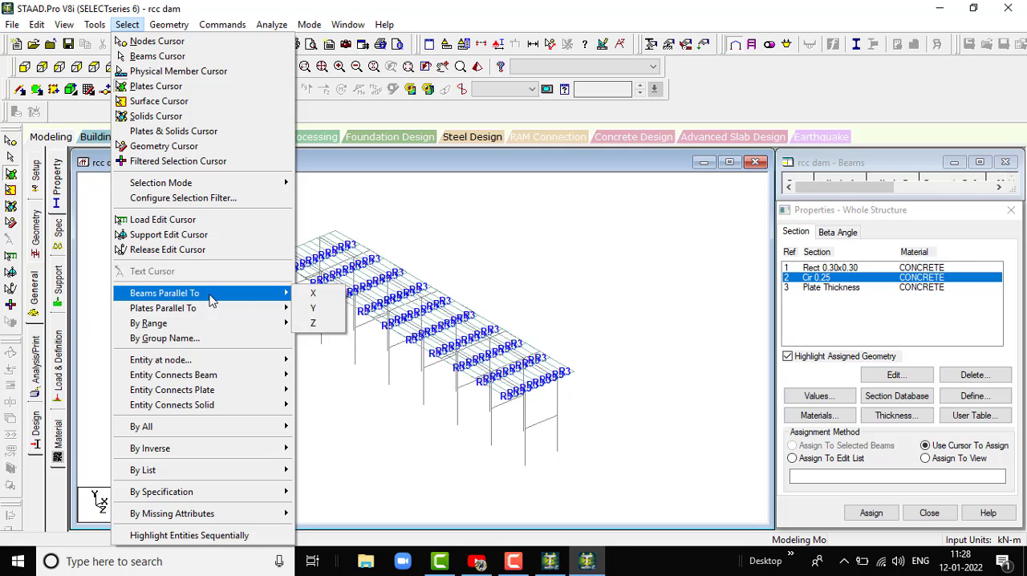
click(329, 310)
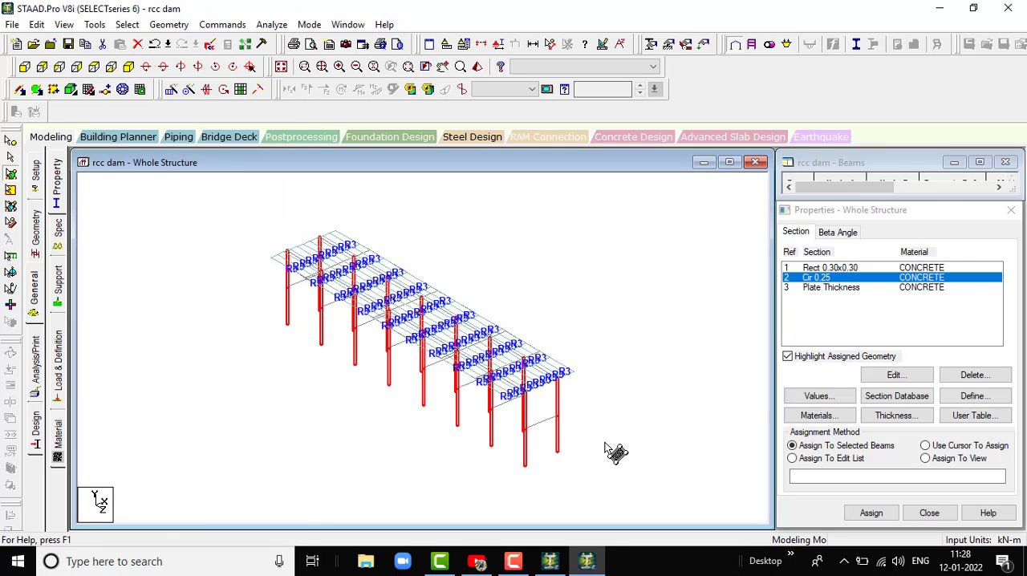
click(871, 512)
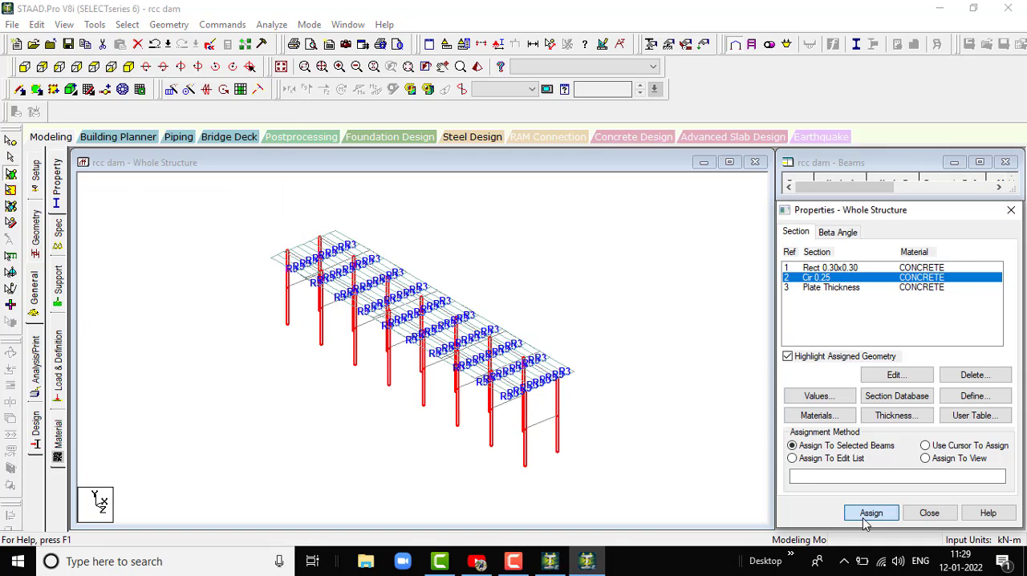
click(922, 406)
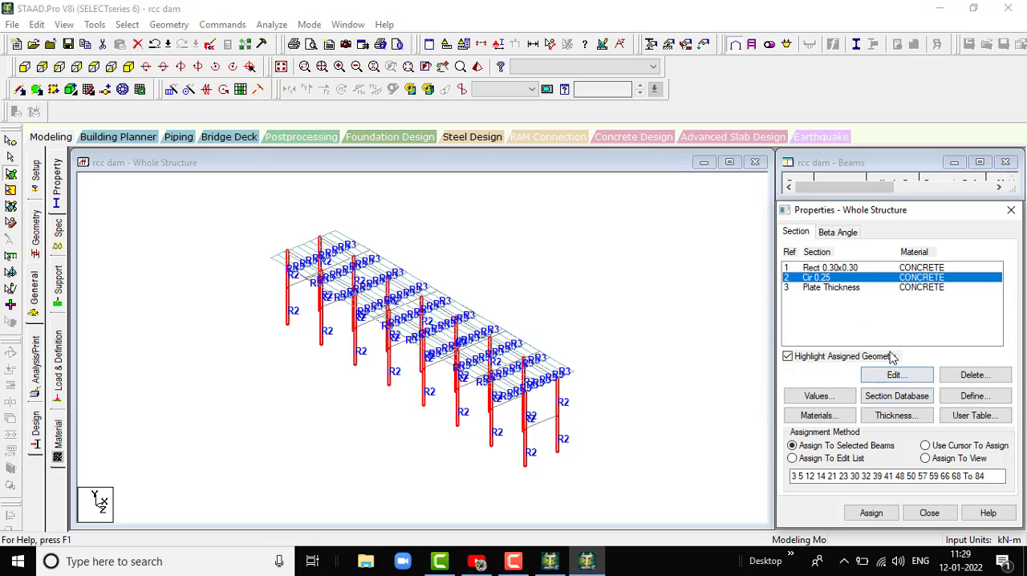
- Assign the Rect 0.30x0.30 concrete section to all beams parallel to X and Z, and clear the selection
click(852, 269)
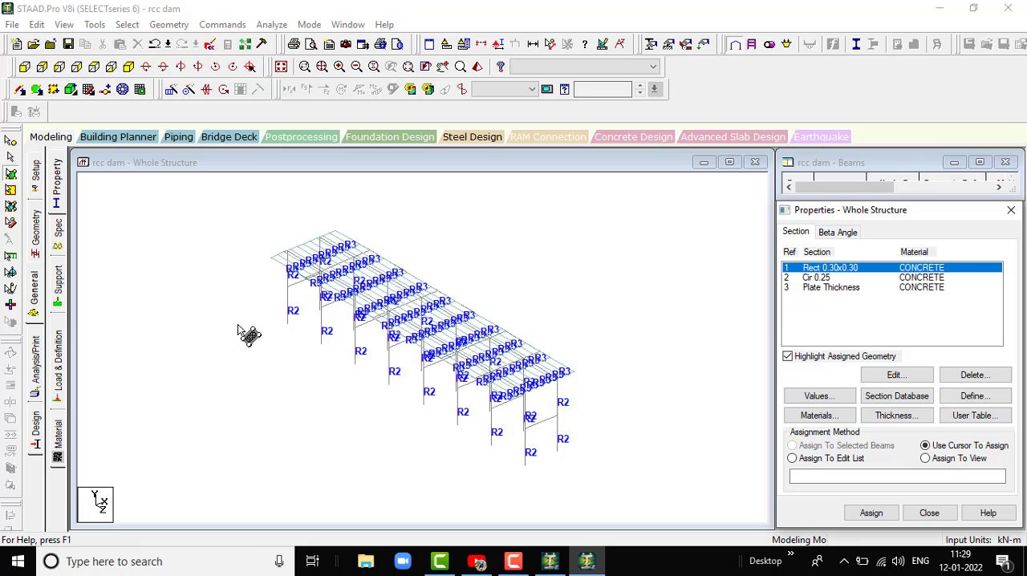
scroll(249, 330, up, 1)
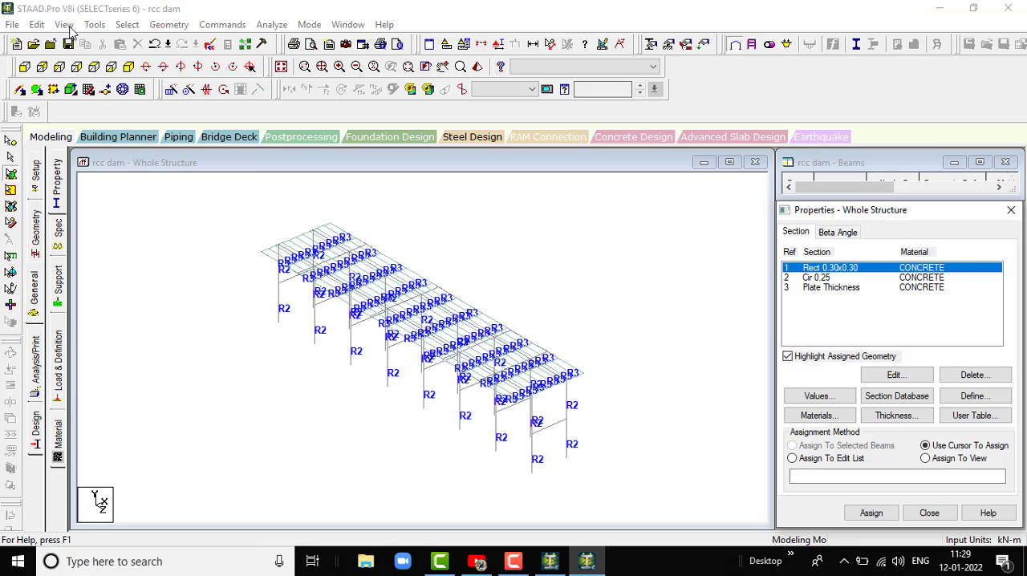
click(126, 25)
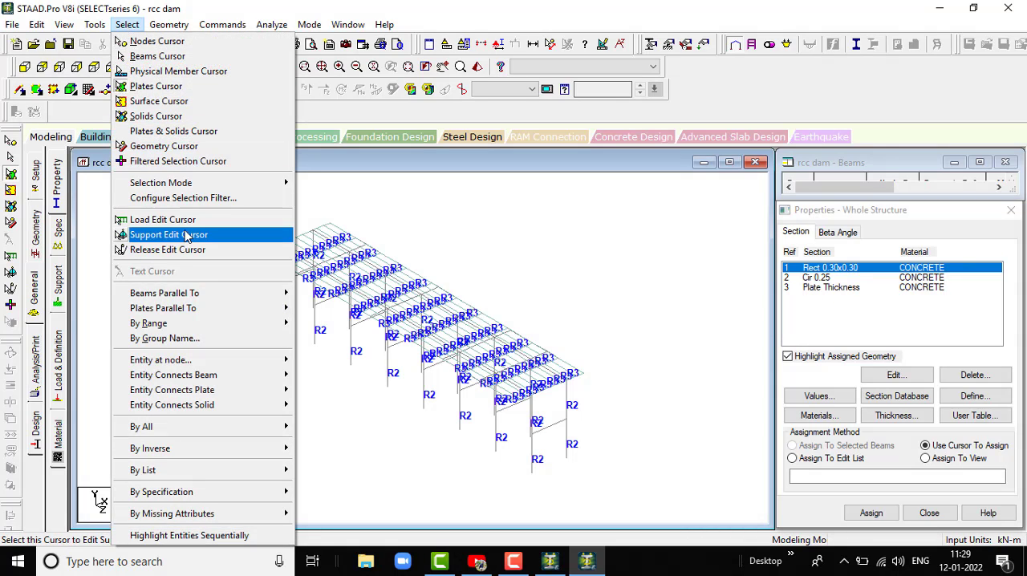
mouse_move(184, 295)
click(309, 293)
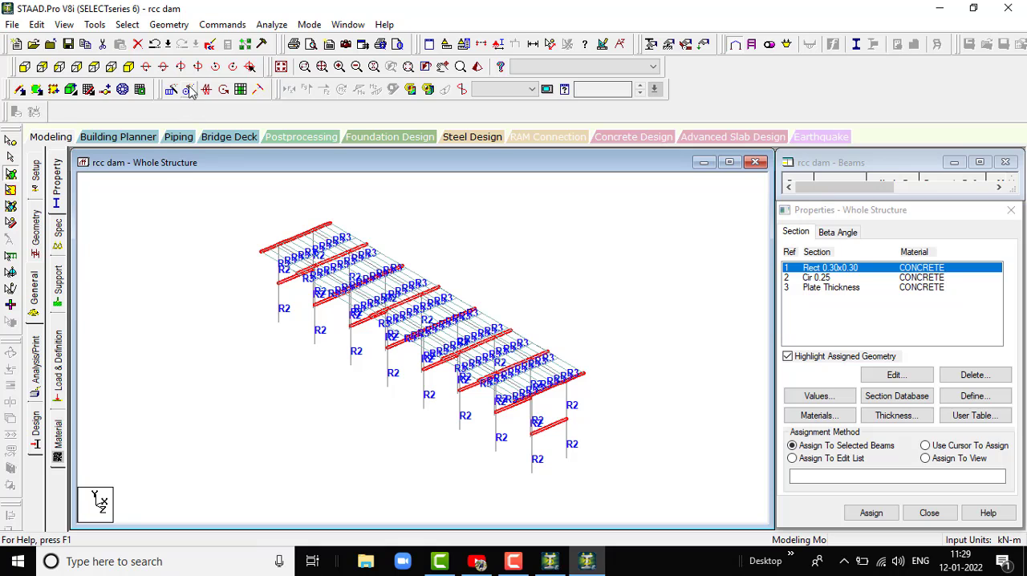
click(126, 25)
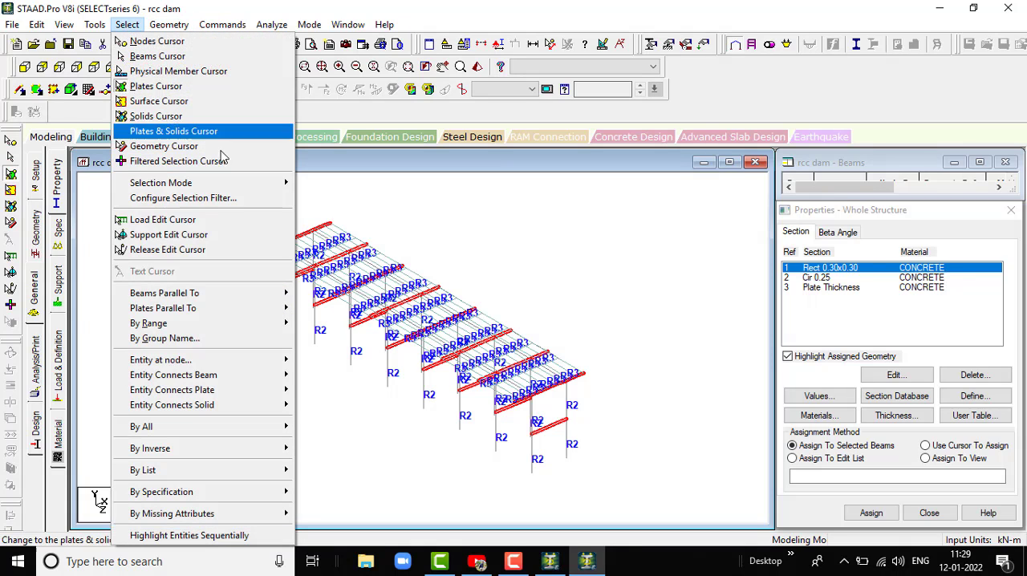
mouse_move(267, 295)
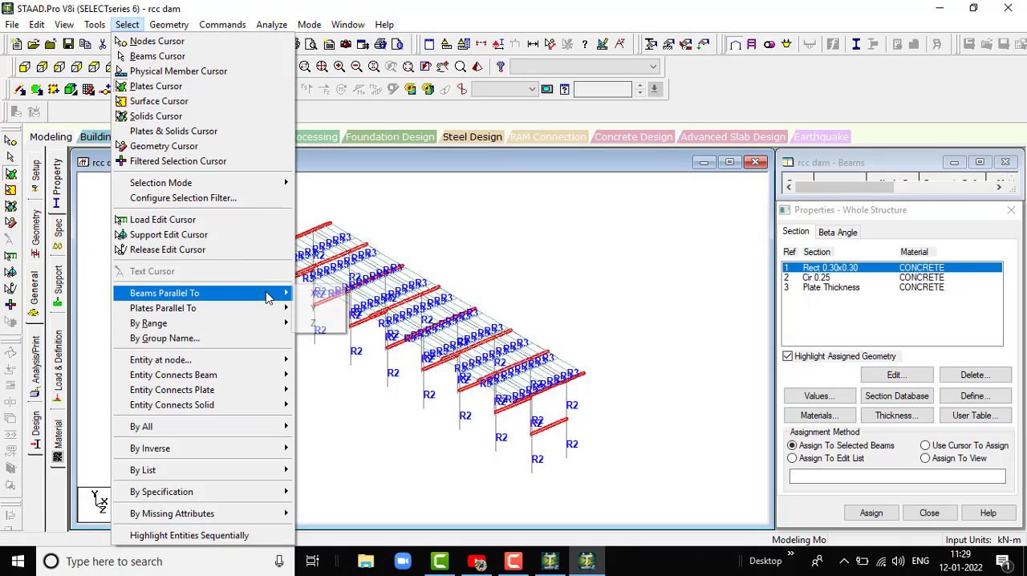
click(312, 322)
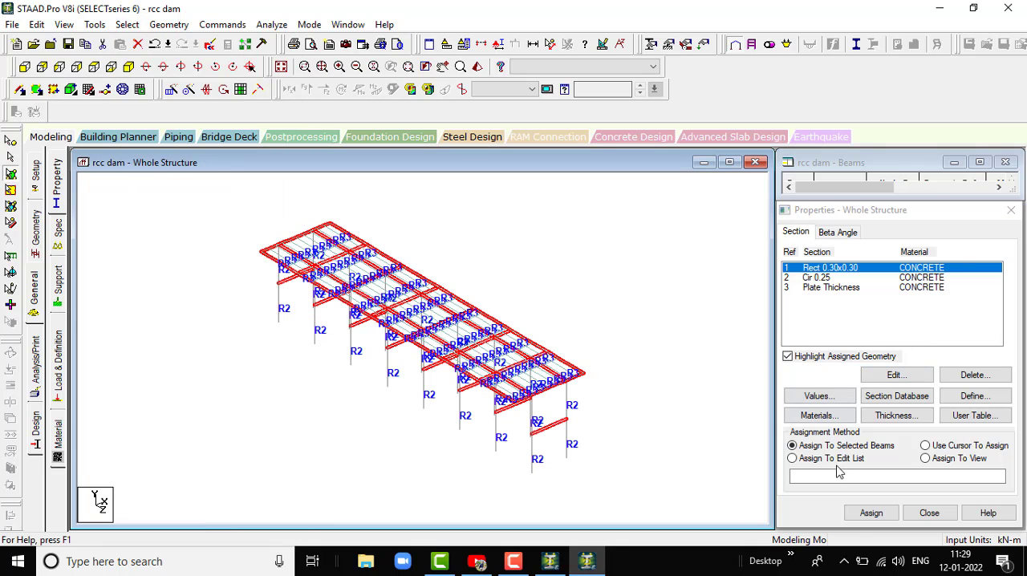
click(871, 513)
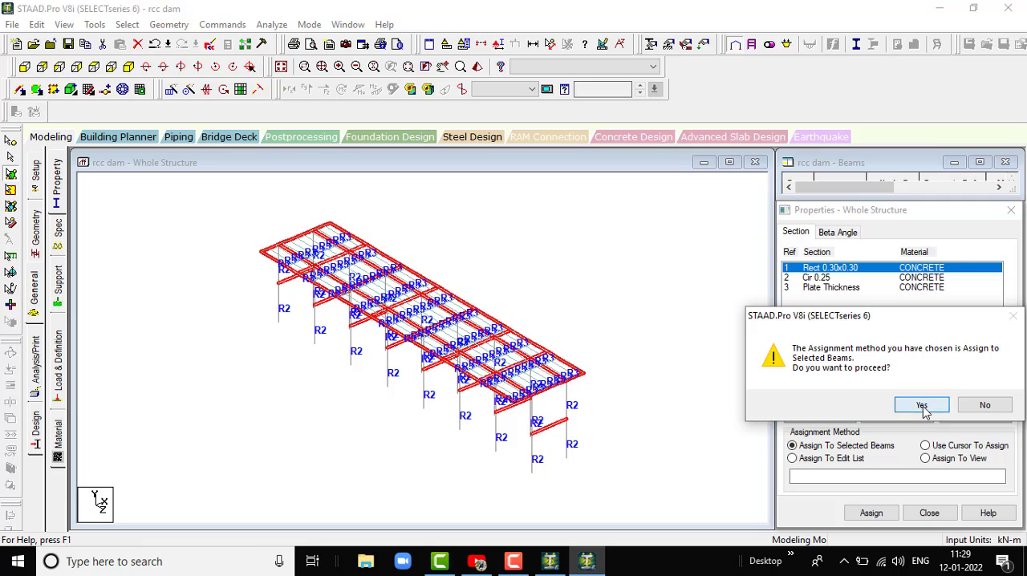
click(911, 405)
click(621, 362)
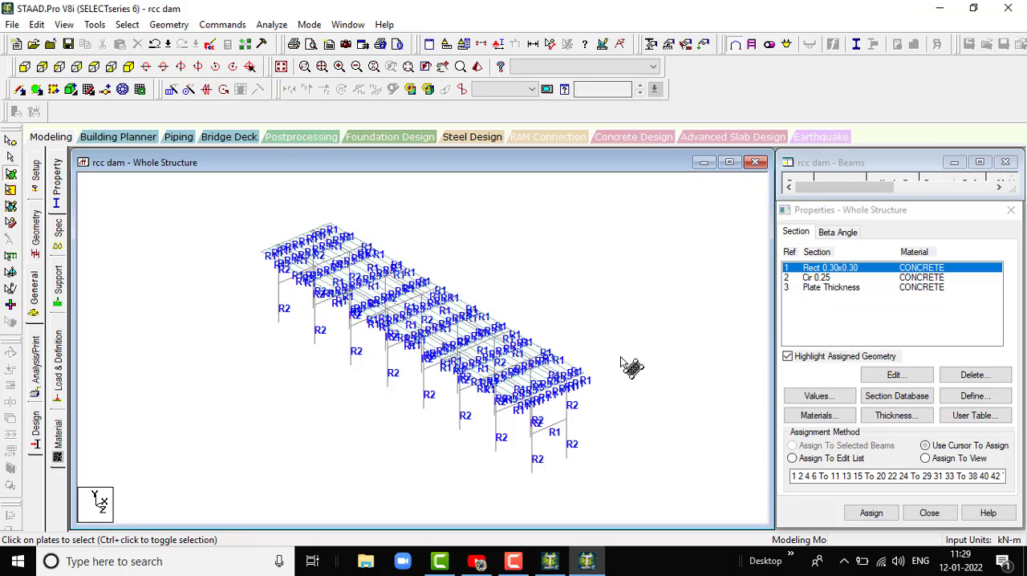
- Add a fixed support to the structure's support definitions
scroll(598, 409, up, 4)
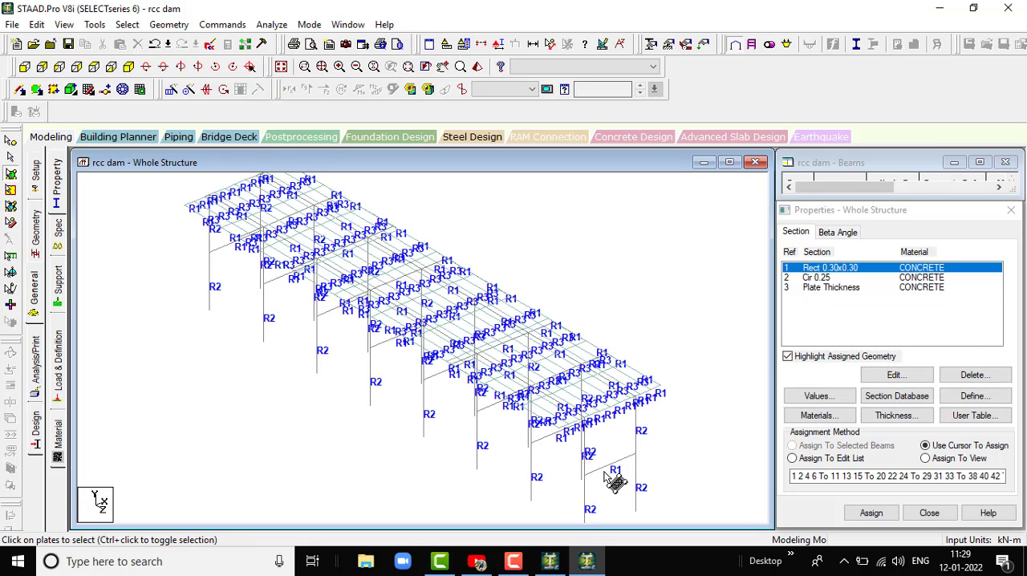
scroll(614, 477, down, 2)
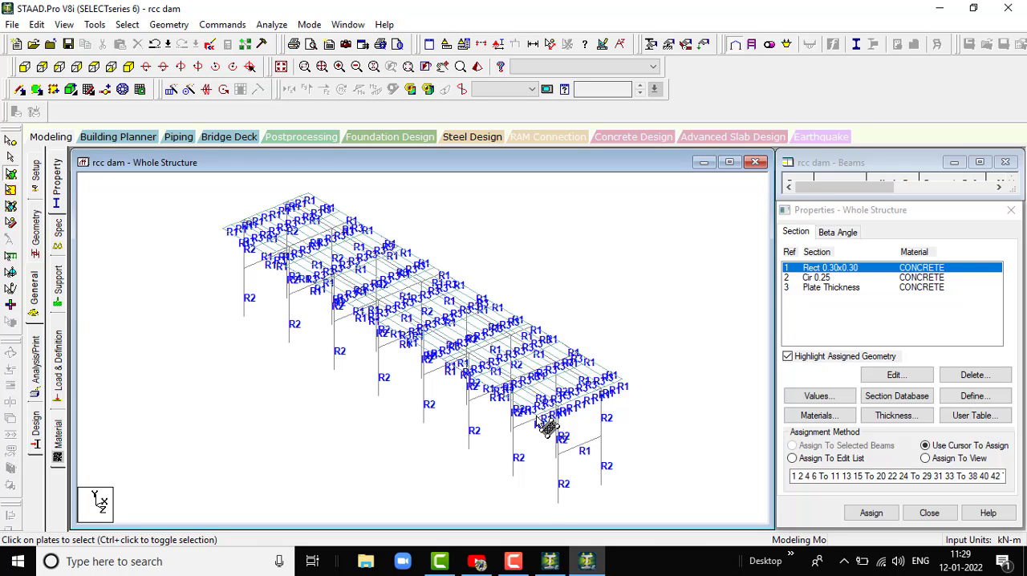
scroll(536, 417, down, 1)
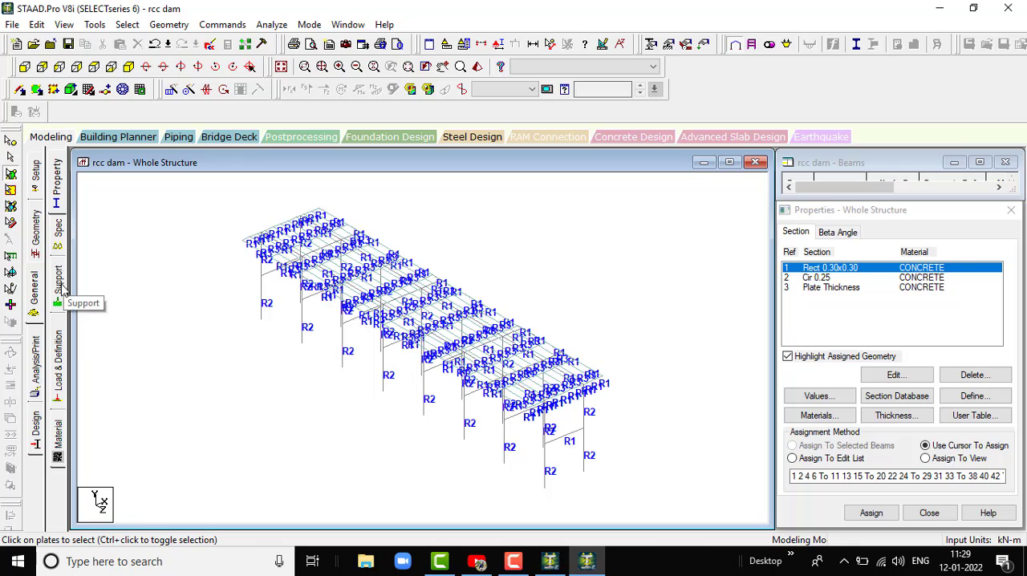
click(63, 287)
click(42, 68)
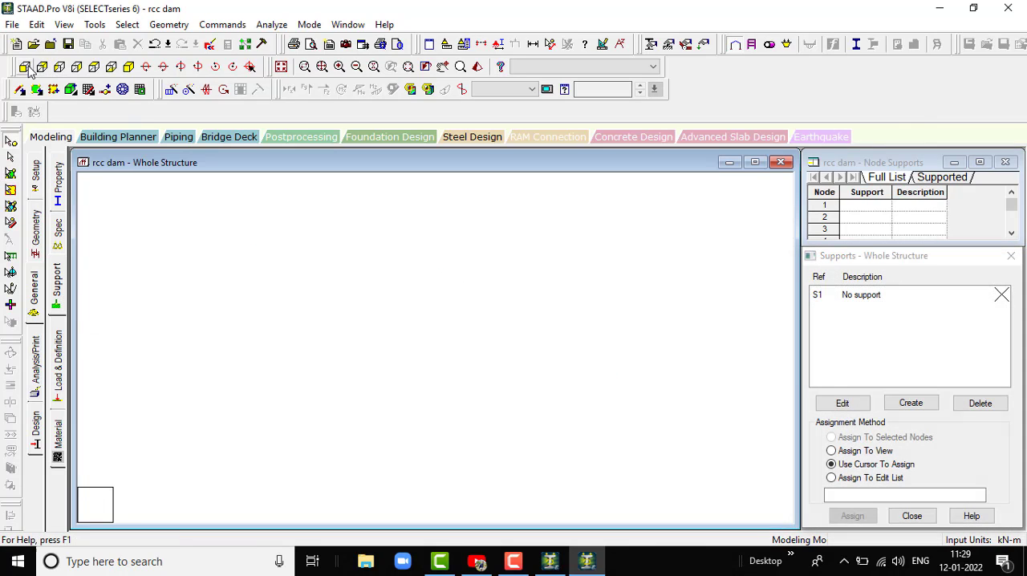
click(912, 403)
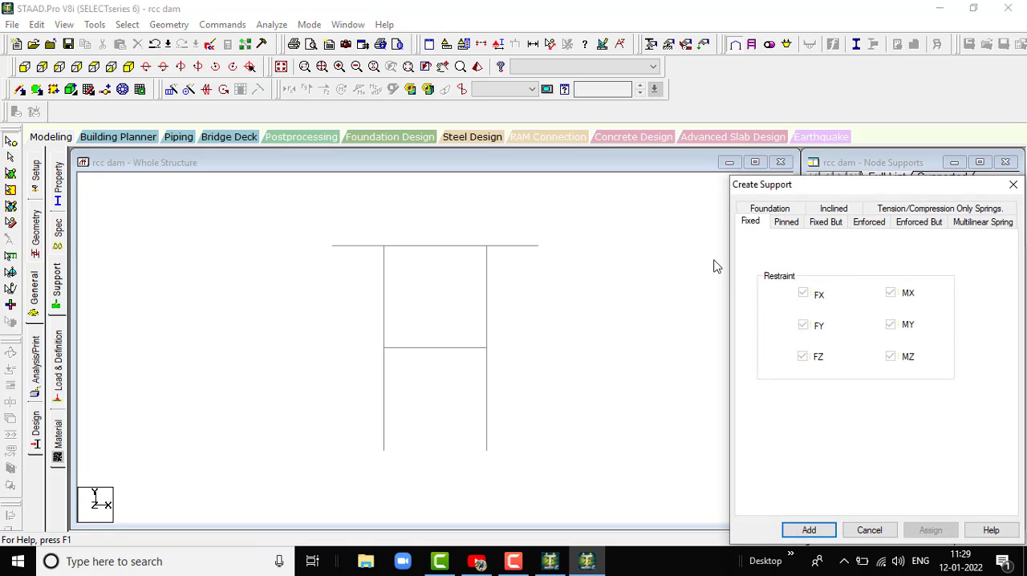
click(808, 529)
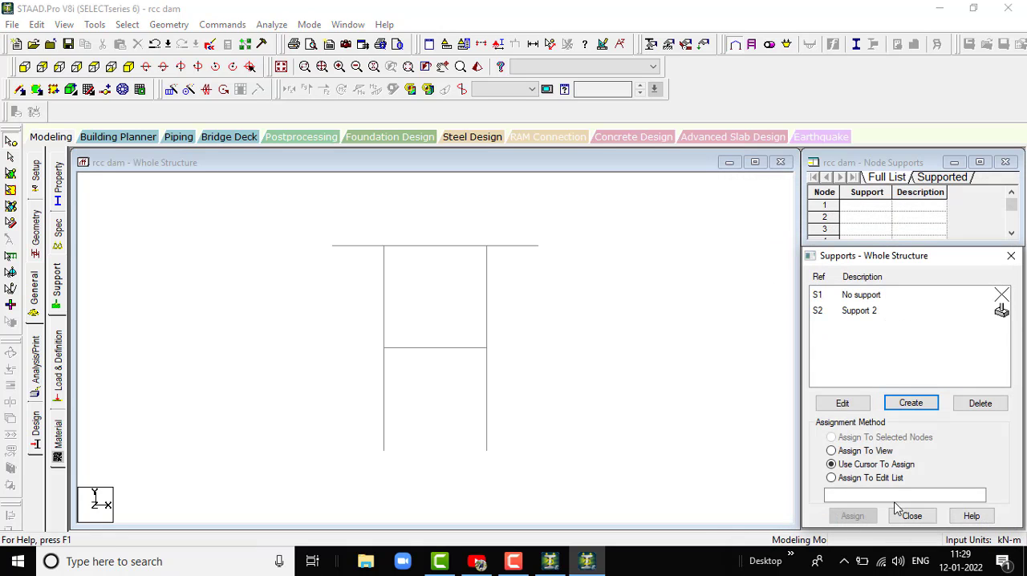
click(514, 561)
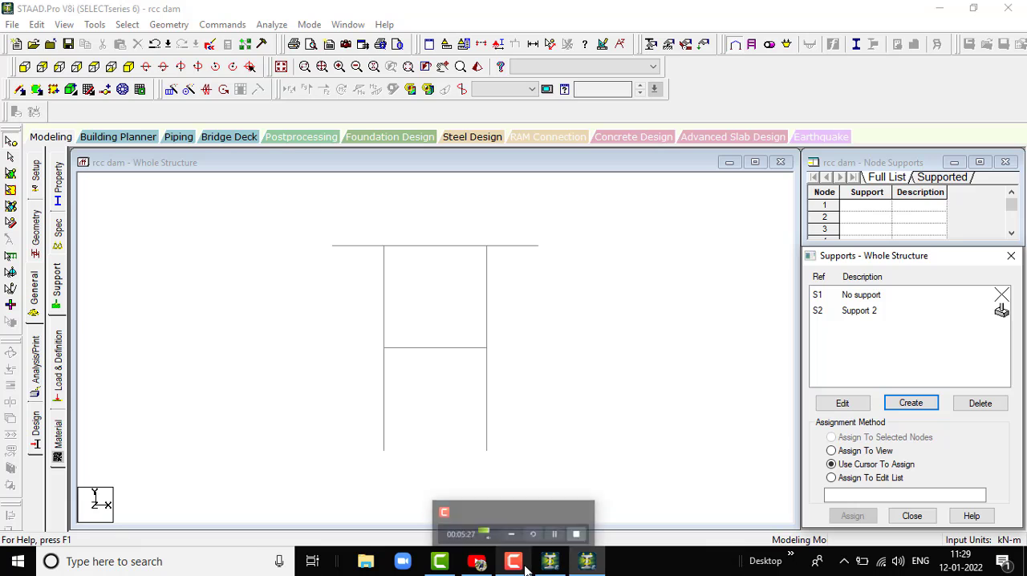
click(534, 530)
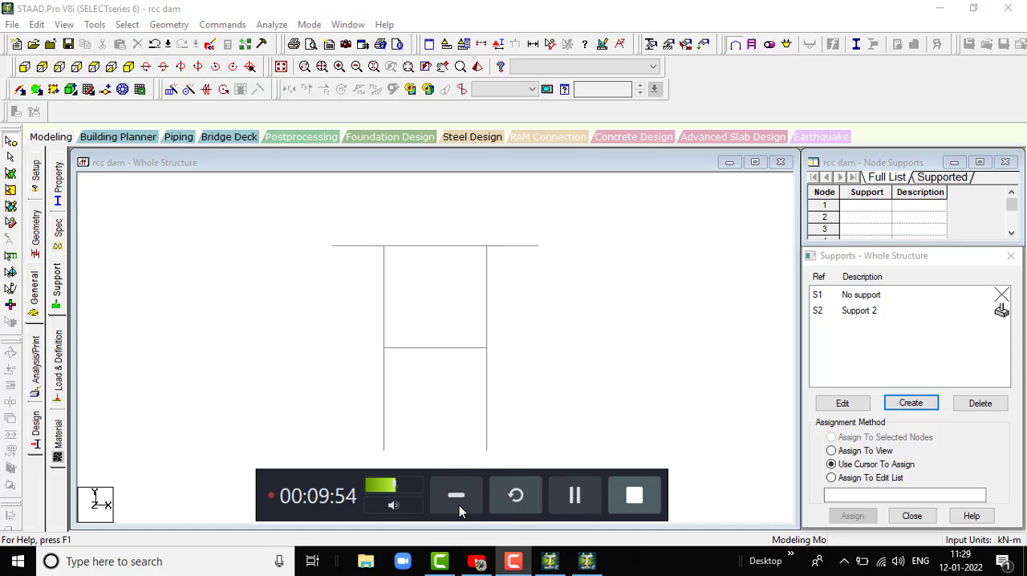
click(455, 497)
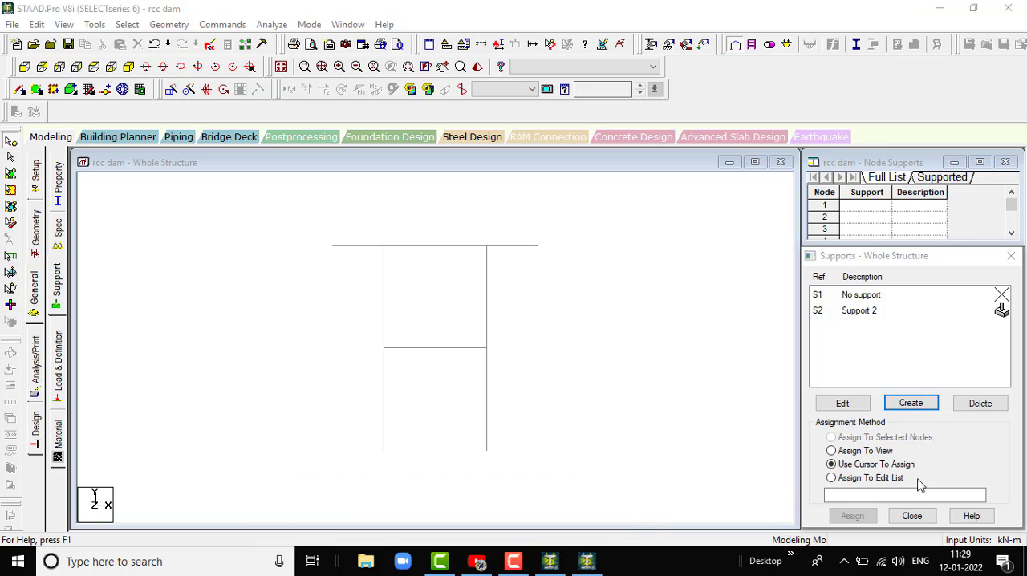
- Assign the fixed support, Support 2, to all column base nodes and show the whole structure in isometric view
click(876, 313)
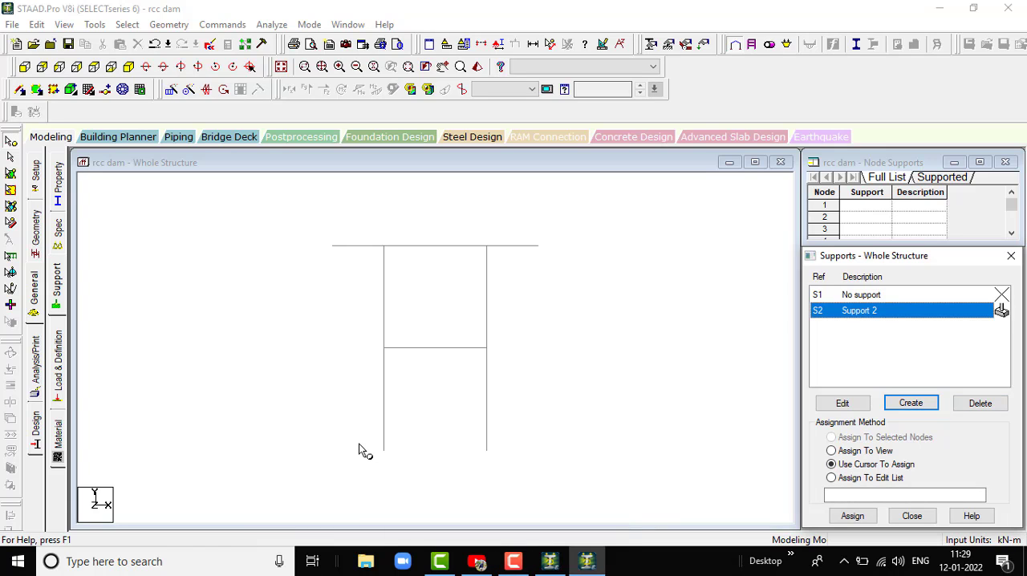
drag(512, 461, 519, 459)
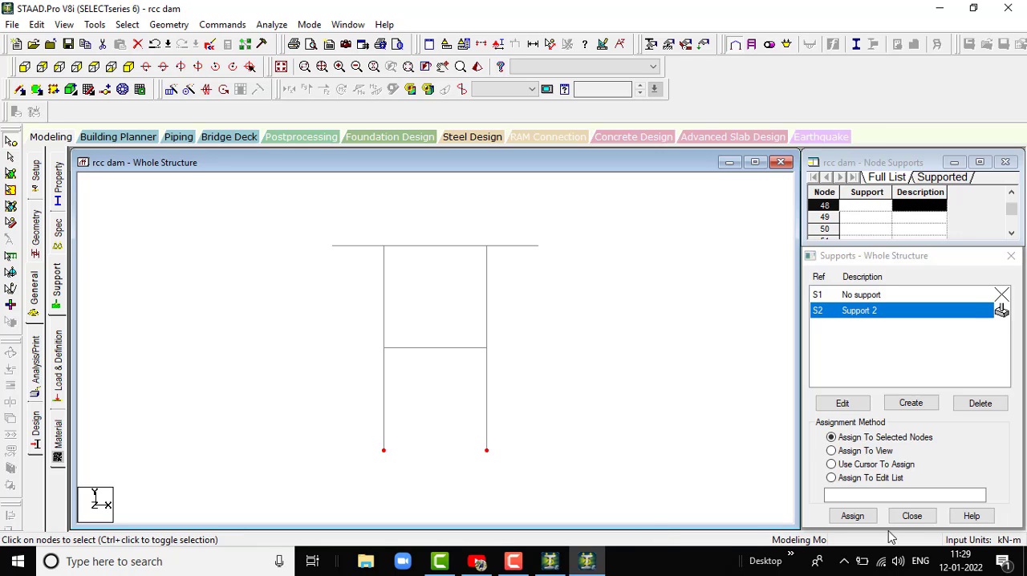
click(852, 515)
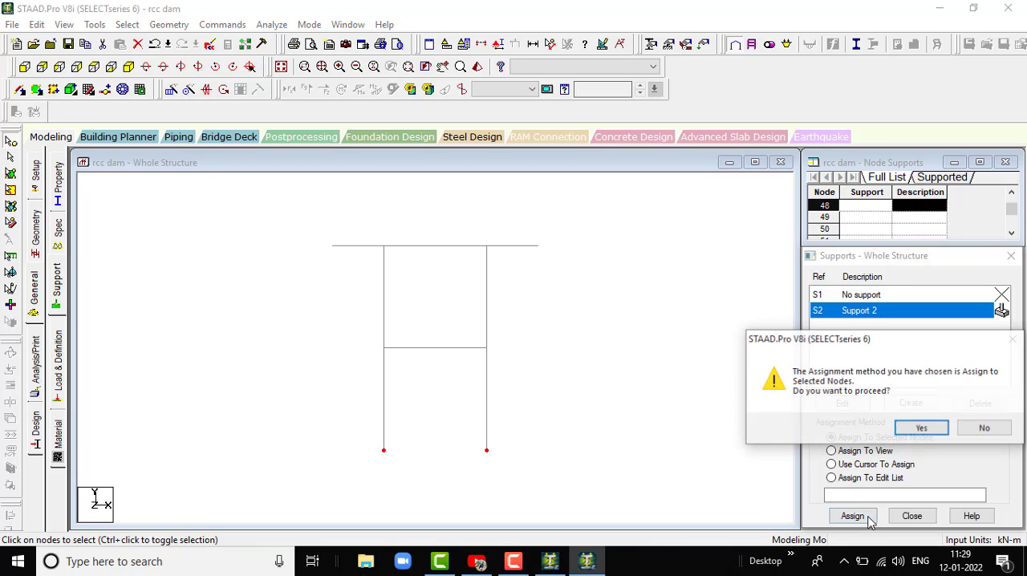
click(922, 428)
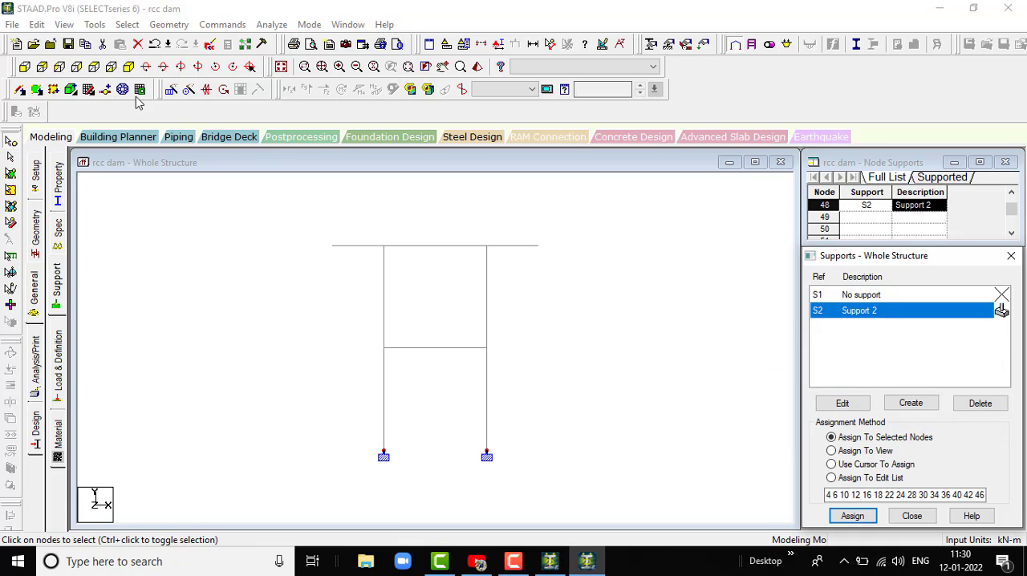
click(130, 67)
scroll(553, 371, up, 1)
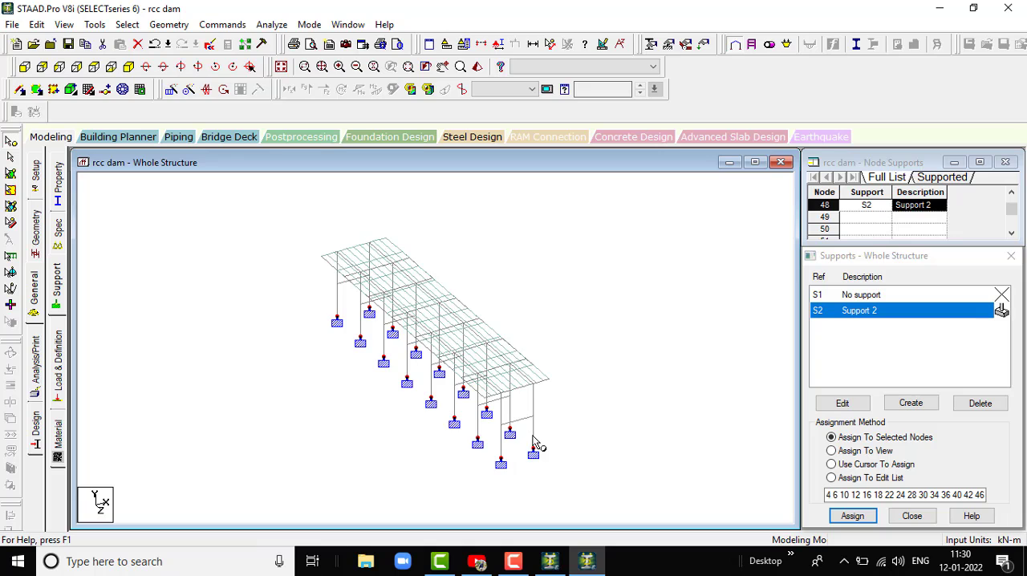
scroll(536, 439, down, 3)
scroll(404, 354, up, 3)
scroll(408, 361, up, 1)
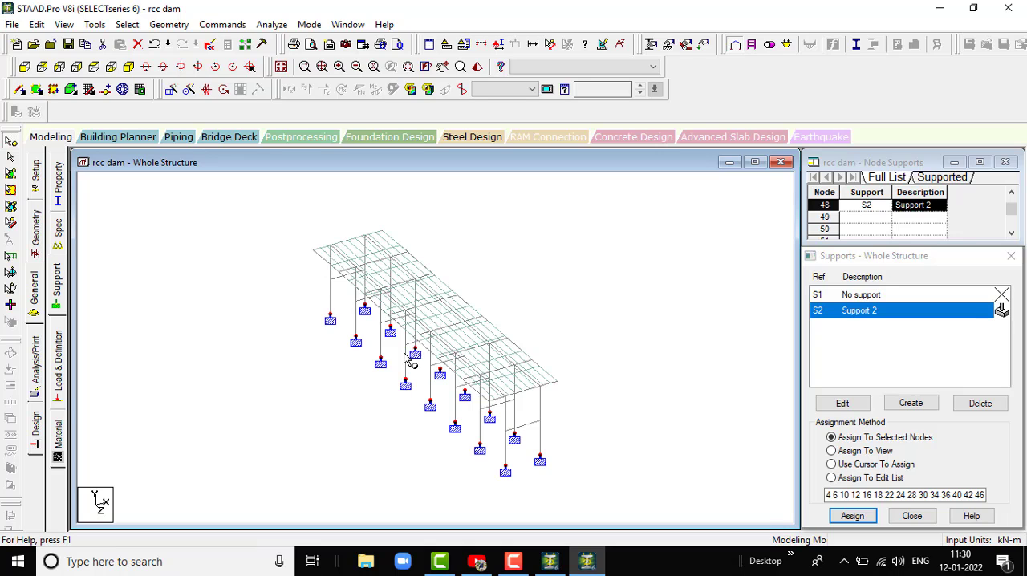
- Open the load and definition settings and expand the list of definition types
scroll(484, 314, down, 1)
scroll(243, 328, up, 1)
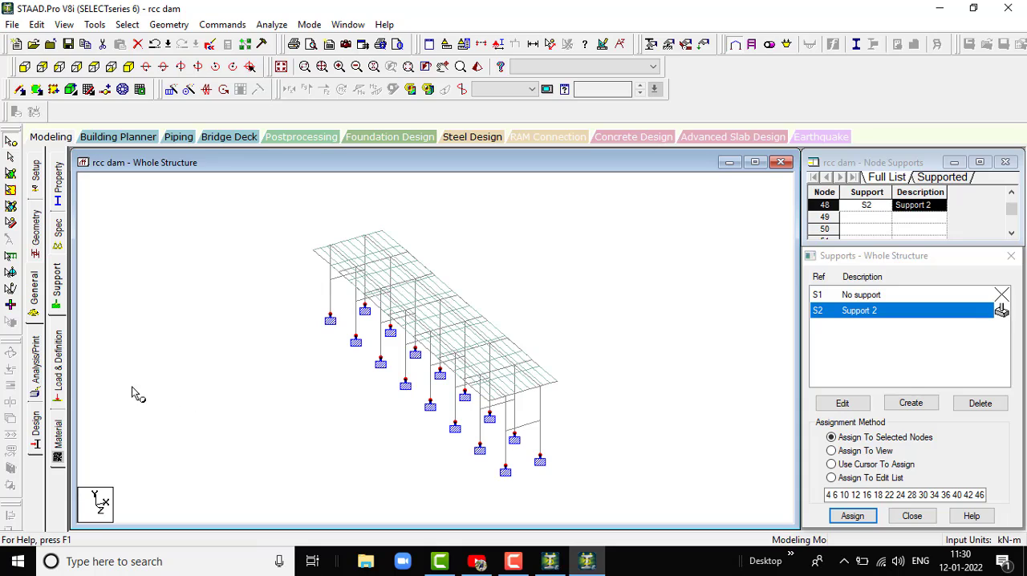
click(58, 373)
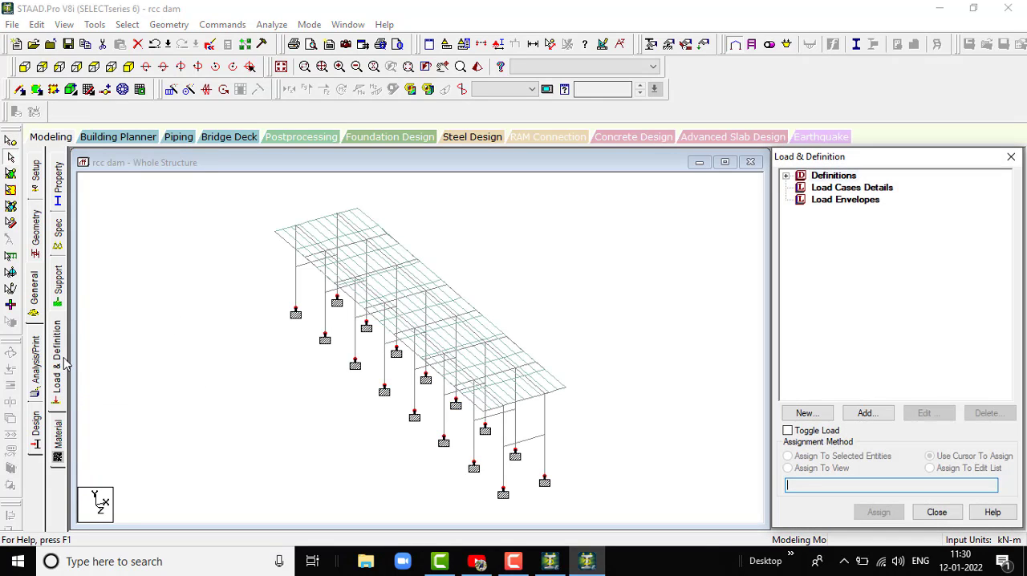
click(786, 175)
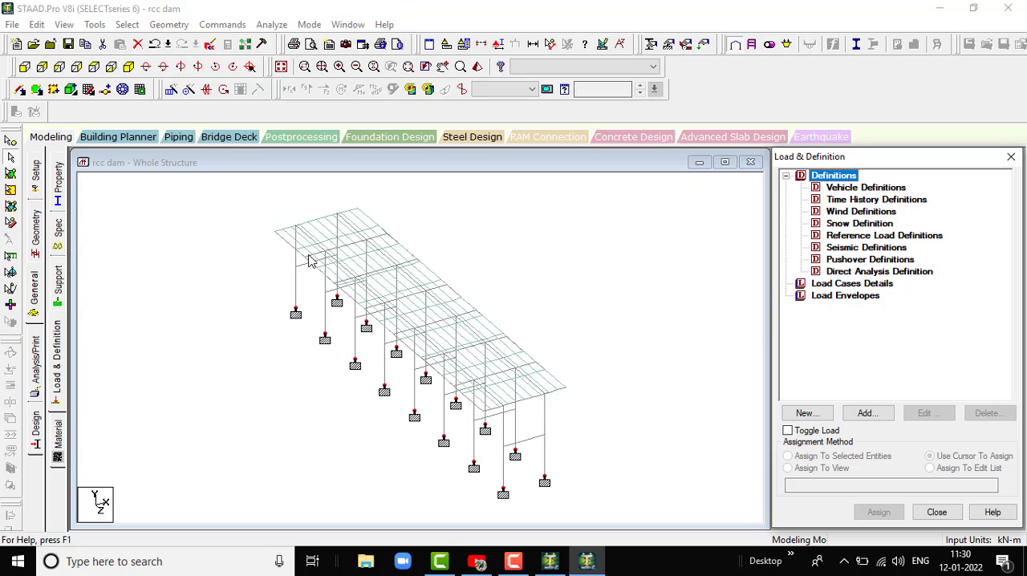
scroll(517, 275, down, 3)
scroll(639, 374, up, 2)
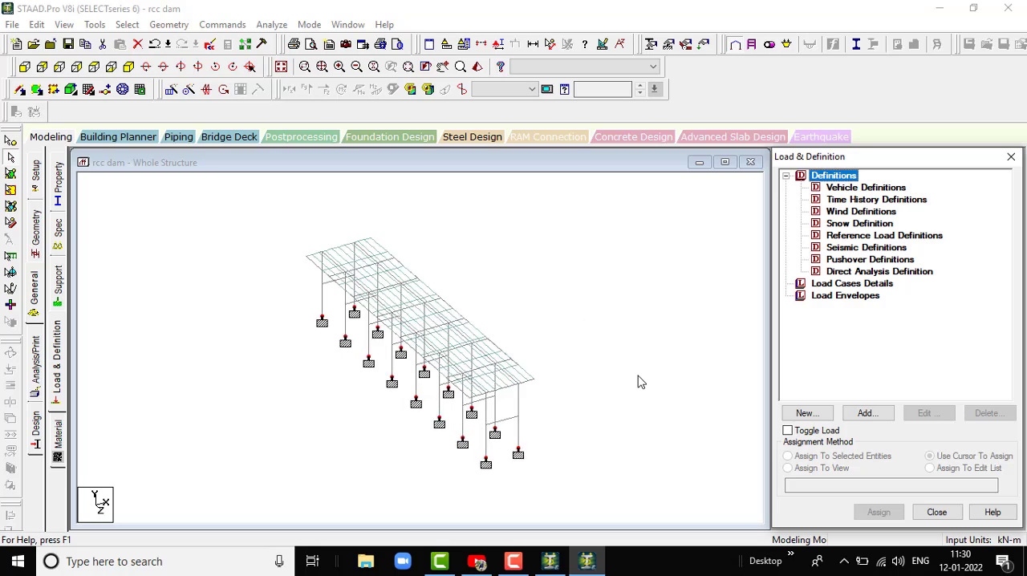
- Add primary load case 1 with the Dead loading type and the title dl
click(837, 286)
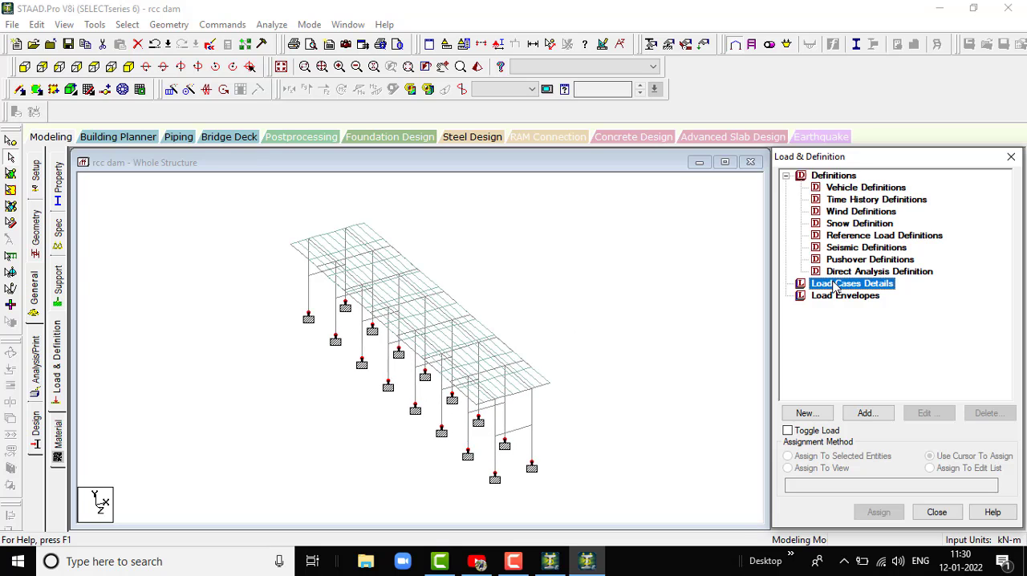
click(875, 414)
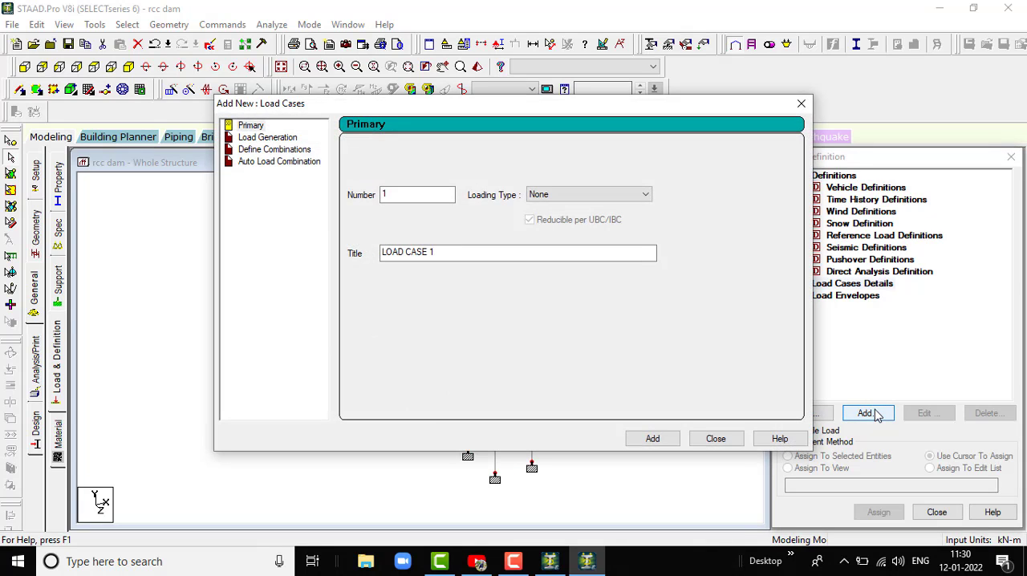
click(610, 195)
scroll(610, 199, up, 5)
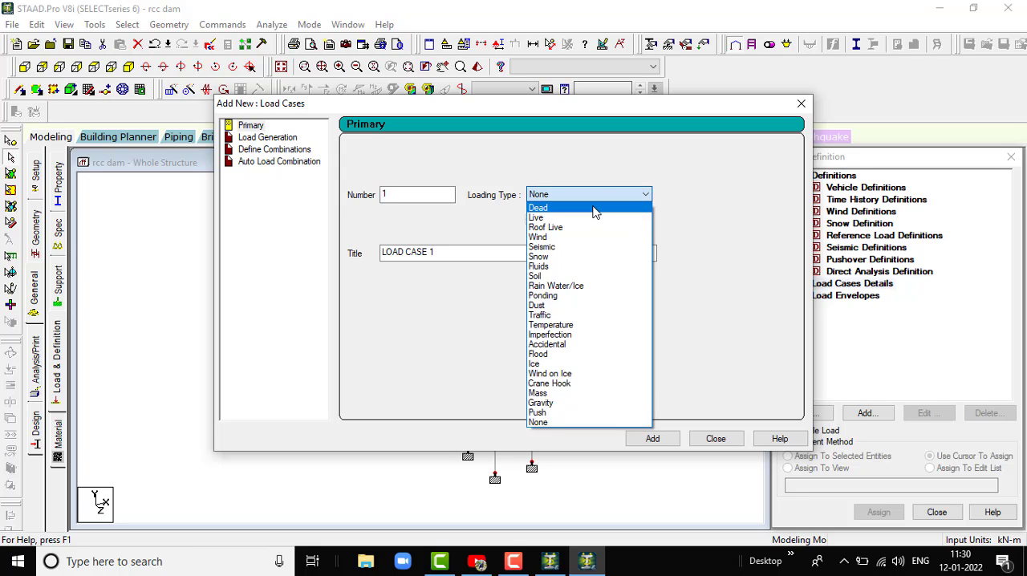
click(600, 208)
click(493, 253)
drag(493, 253, 204, 279)
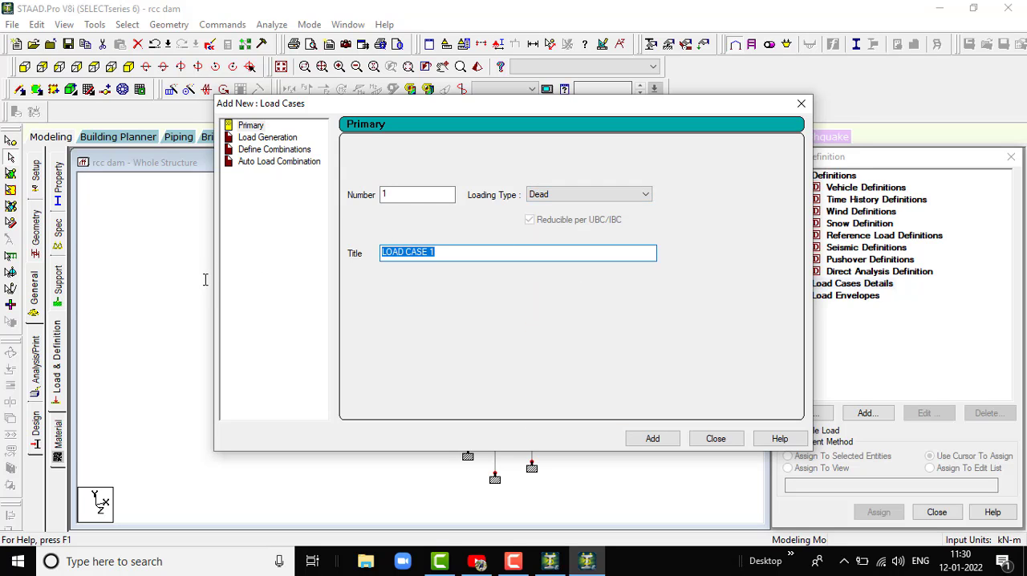
text(dl)
key(Return)
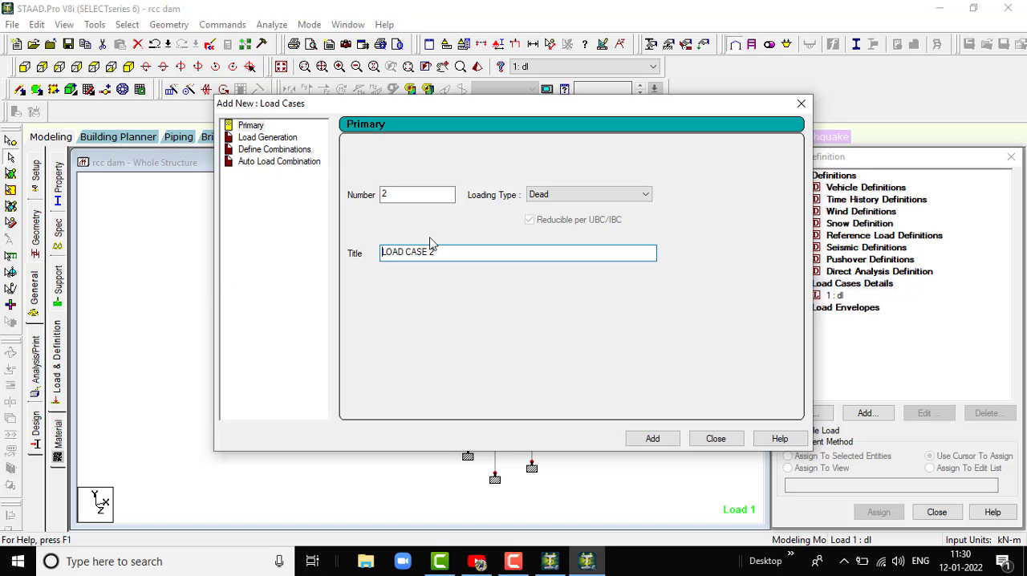
- Add primary load case 2 with the Live loading type and the title ll, and finish adding load cases
click(619, 195)
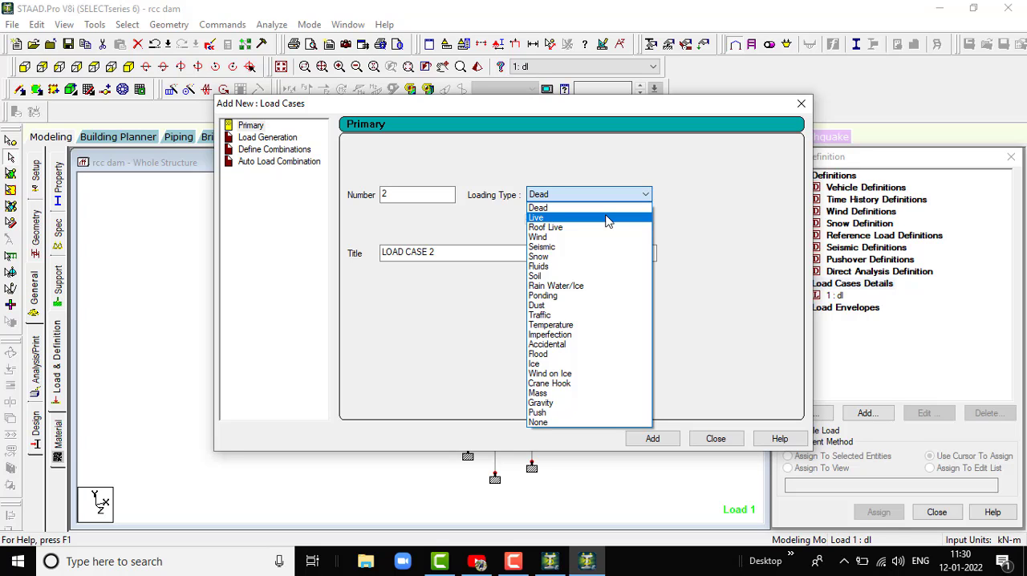
click(603, 218)
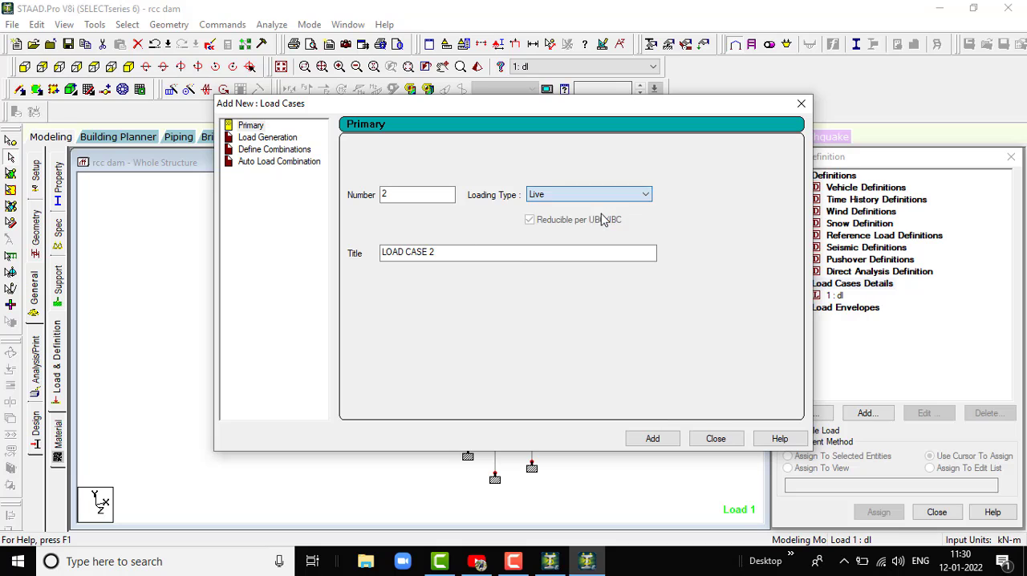
drag(455, 251, 353, 254)
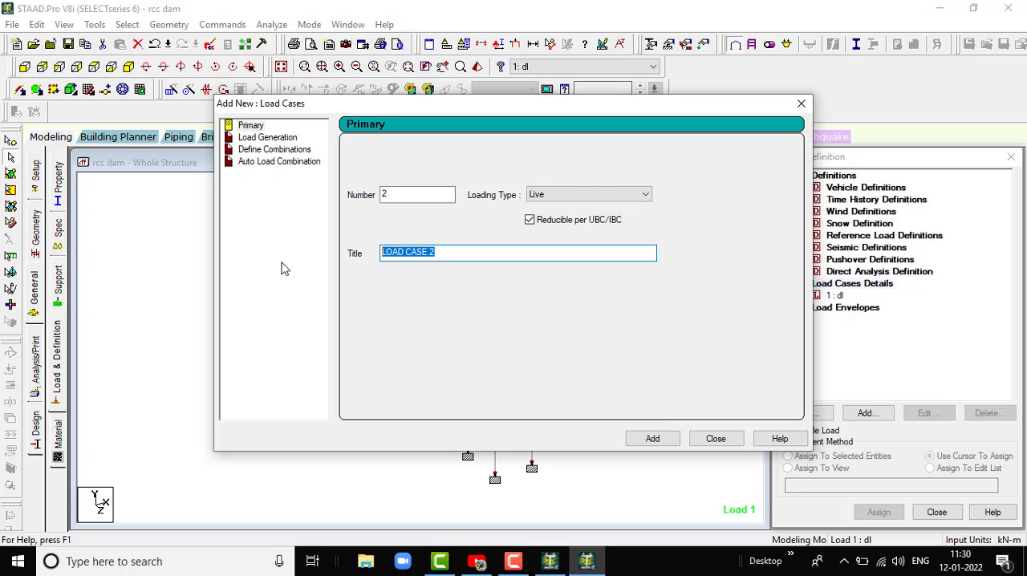
text(ll)
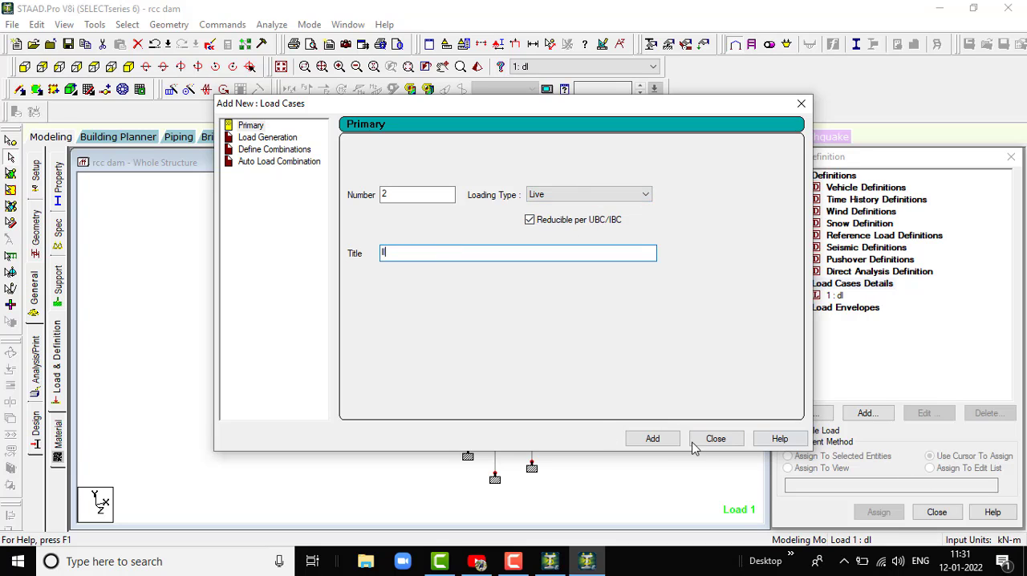
click(651, 439)
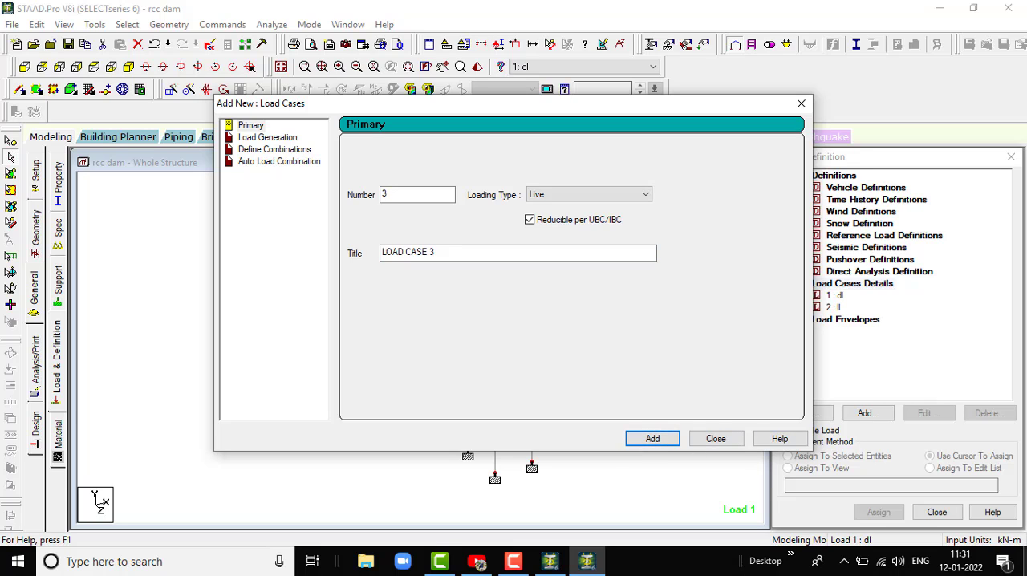
click(646, 198)
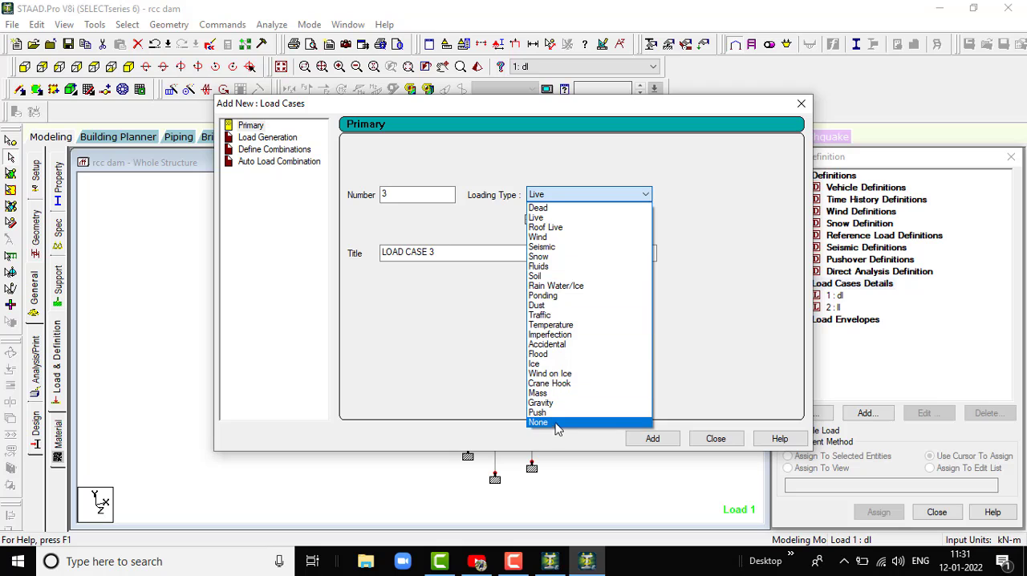
click(647, 216)
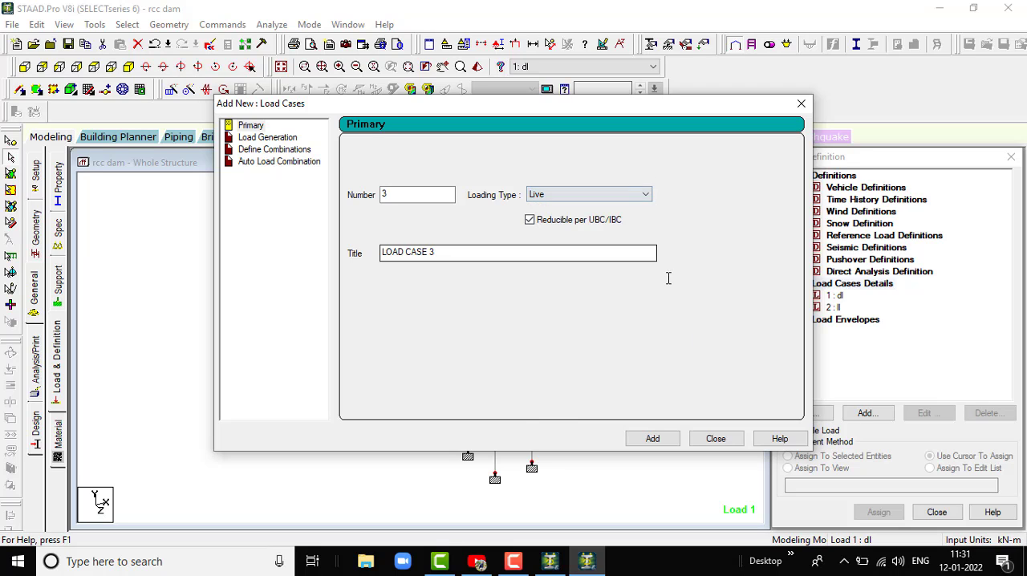
click(716, 439)
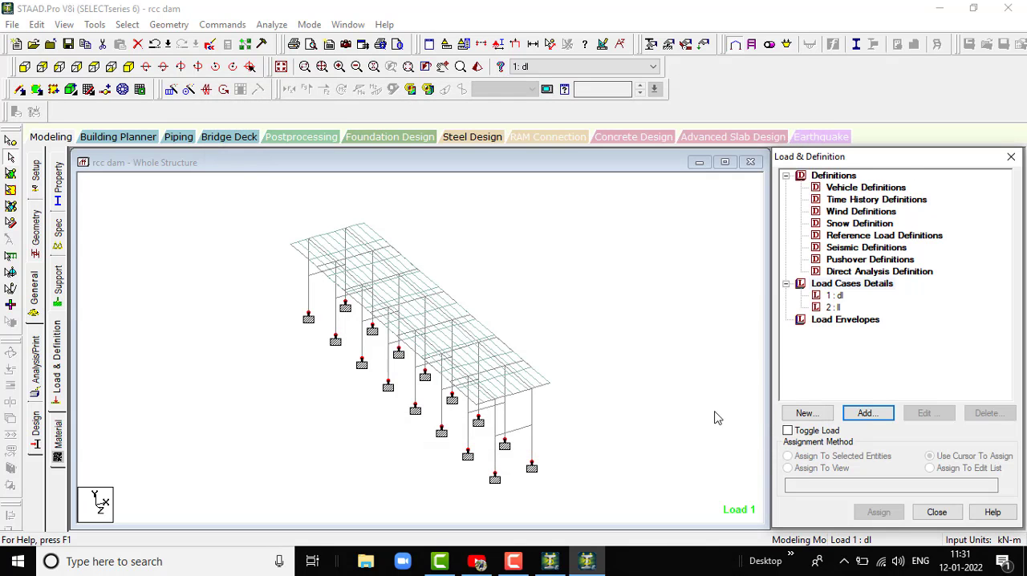
- Start a new vehicle definition, type 1, with loads of 80 kN and 50 kN
click(878, 189)
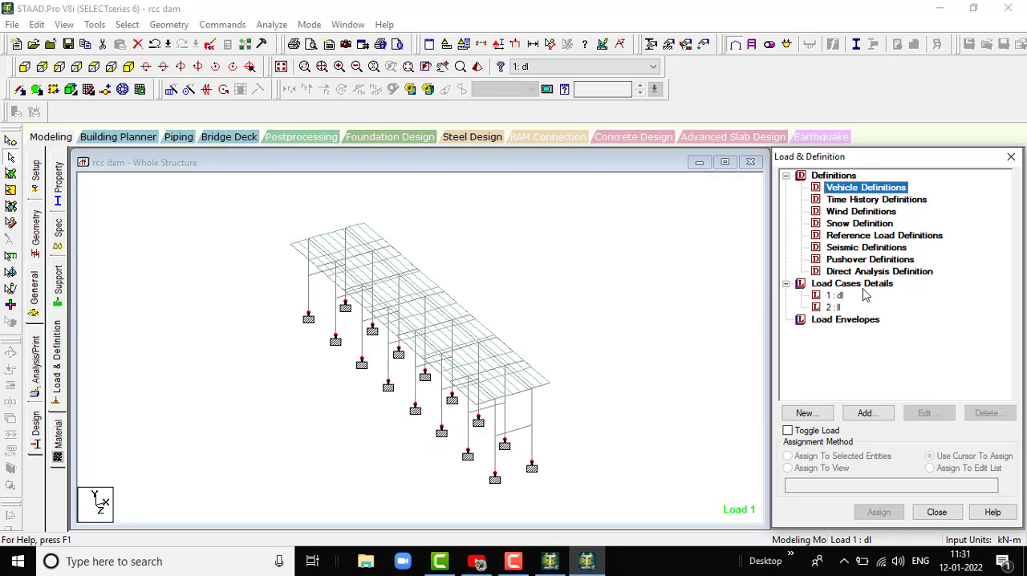
click(882, 417)
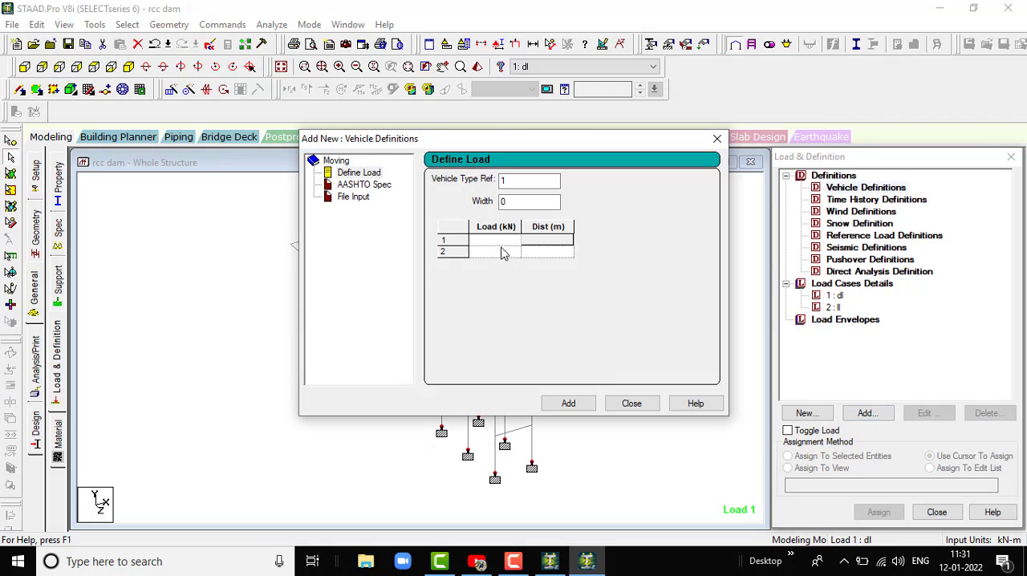
click(499, 240)
click(499, 253)
click(503, 242)
text(80)
click(500, 254)
text(8)
- Set the distance between the vehicle's two loads to 4 m and add the definition to the model
click(556, 254)
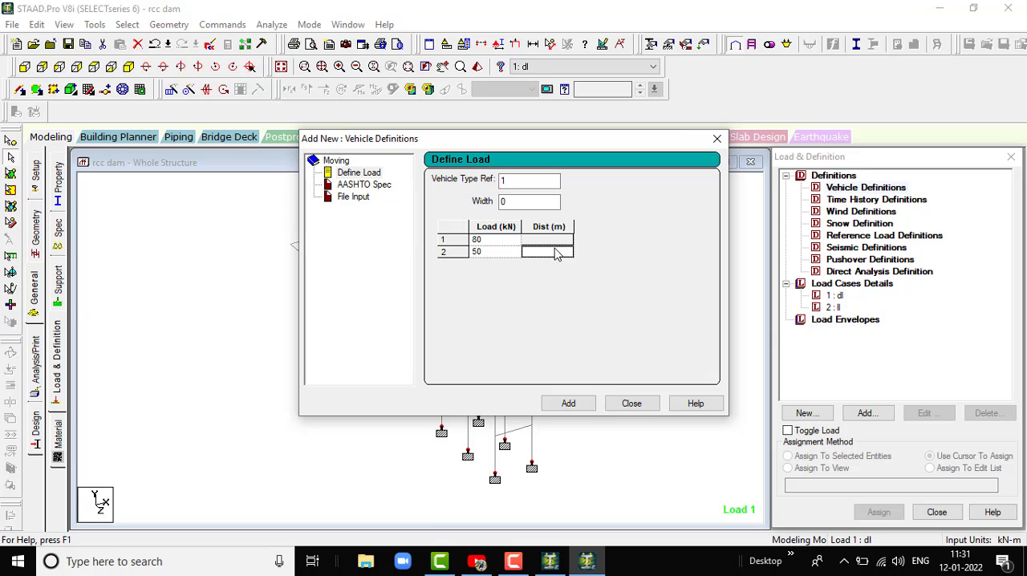
text(4)
click(567, 402)
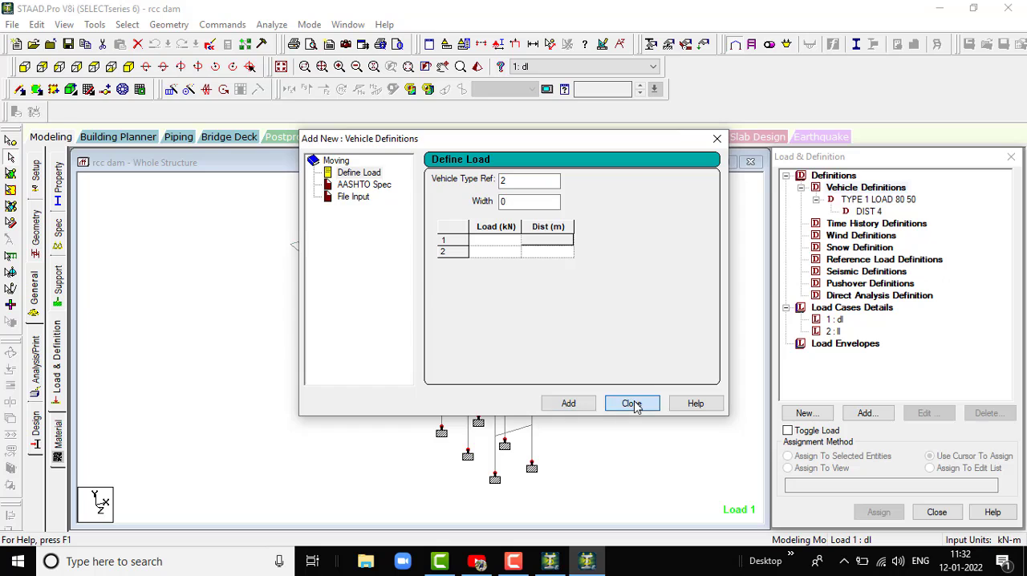
click(632, 404)
click(866, 212)
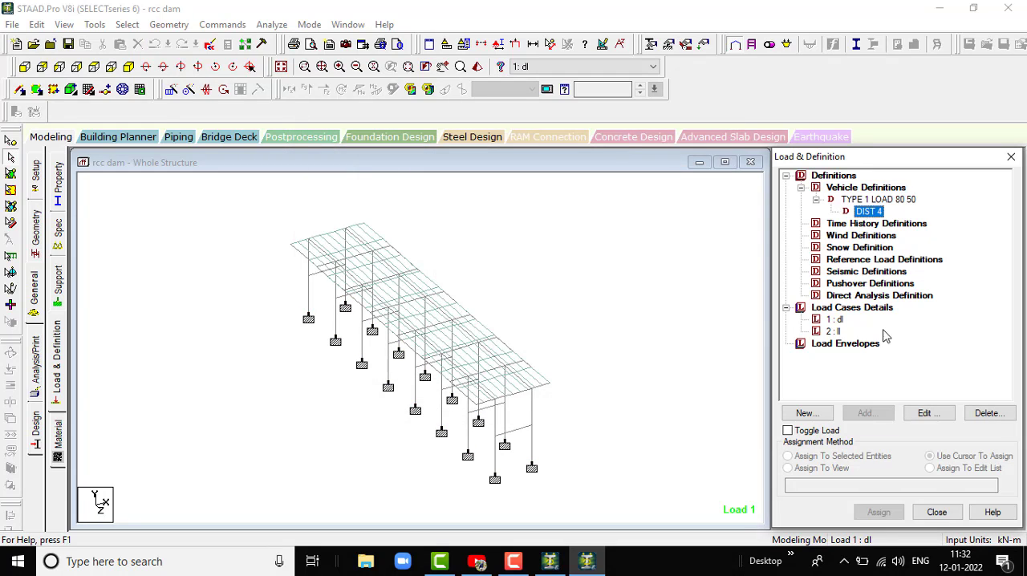
click(862, 199)
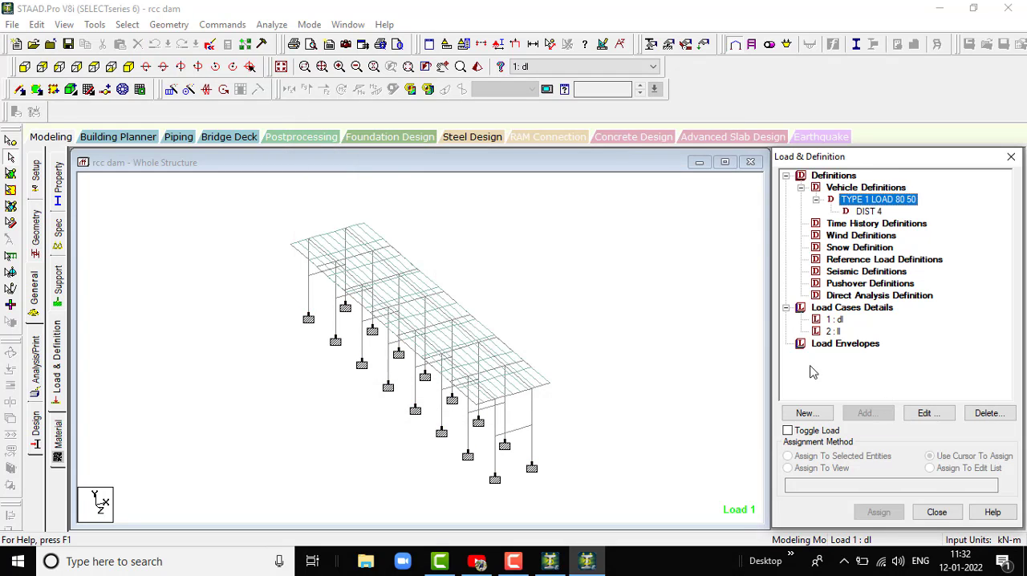
- Add a selfweight load in the Y direction with factor -1 to the dl load case
click(834, 331)
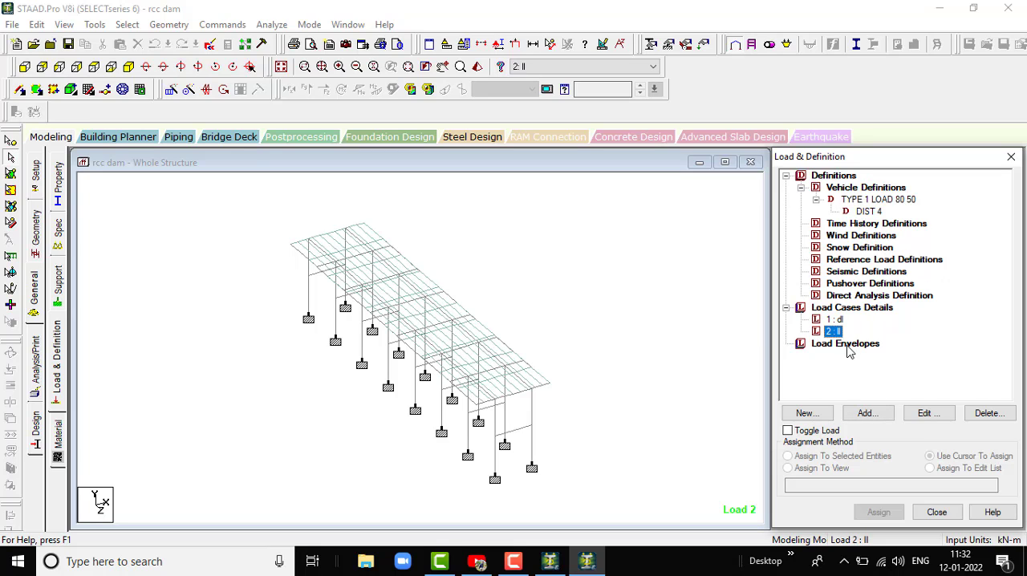
key(Up)
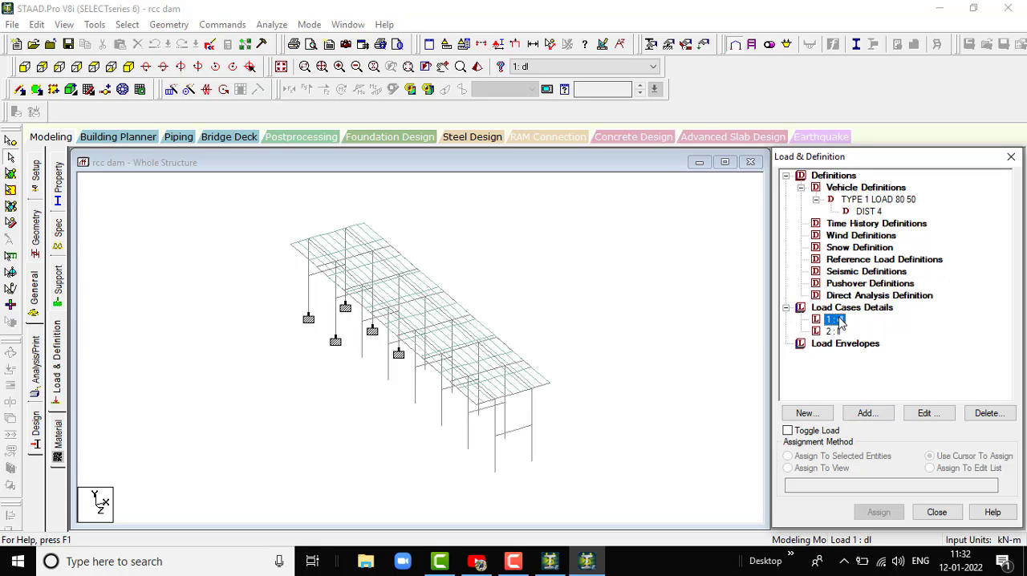
click(873, 414)
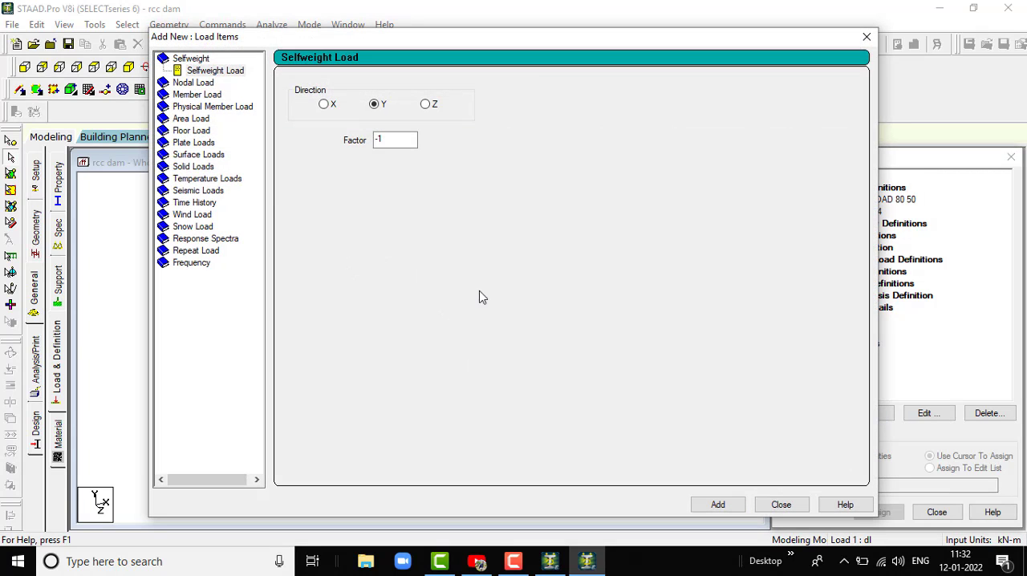
click(722, 505)
click(778, 506)
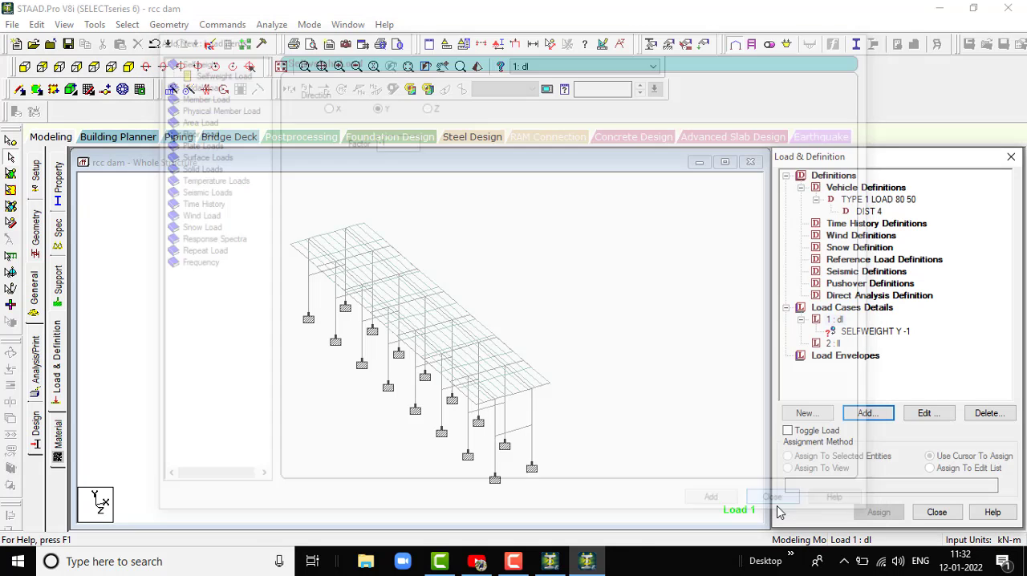
- Begin adding a load item to the ll load case and save the modified structure
click(833, 343)
click(871, 413)
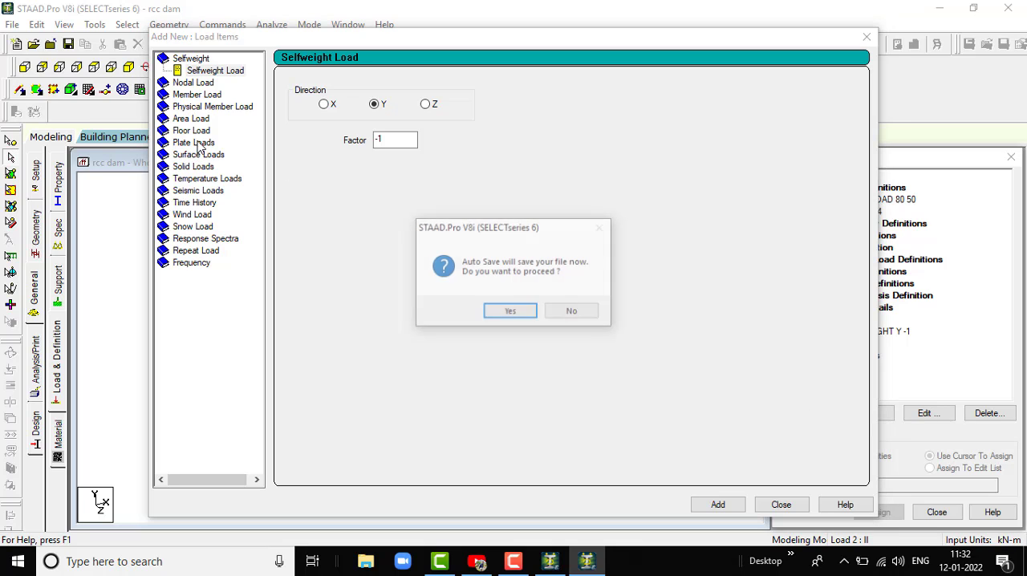
click(518, 313)
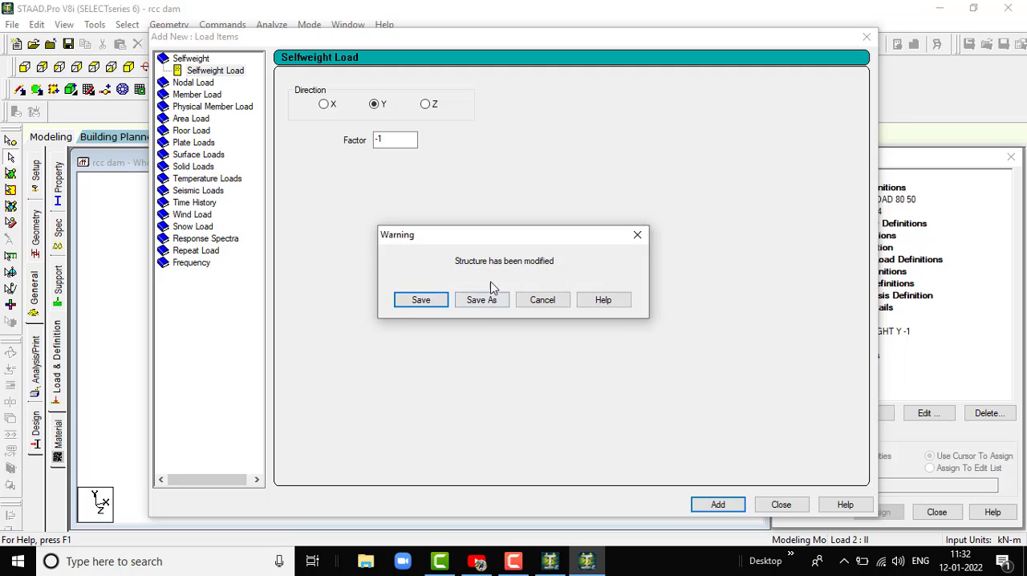
click(410, 299)
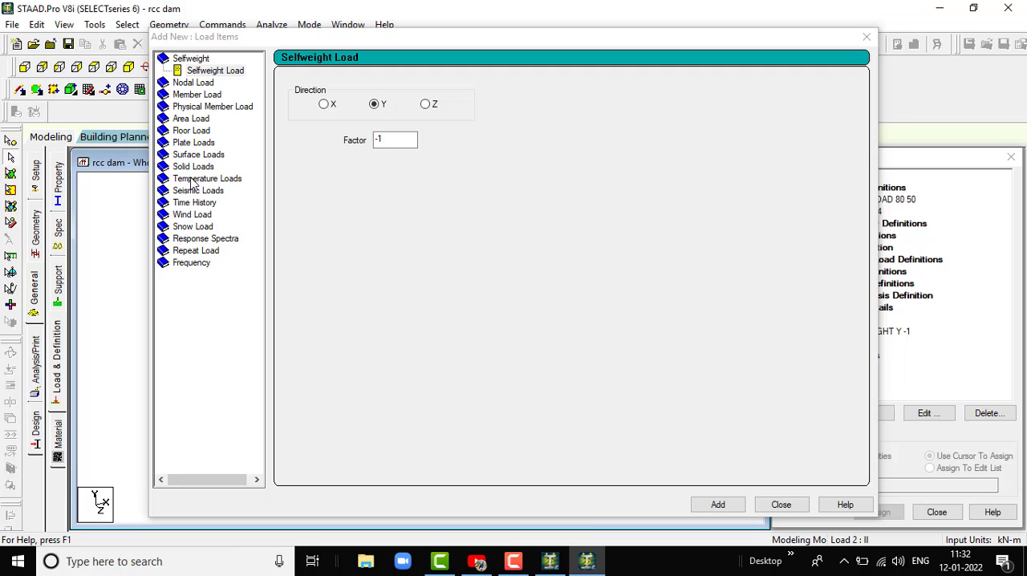
- Add a full-plate pressure load of -6.25 kN/m2 in the GY direction to the ll load case
click(194, 143)
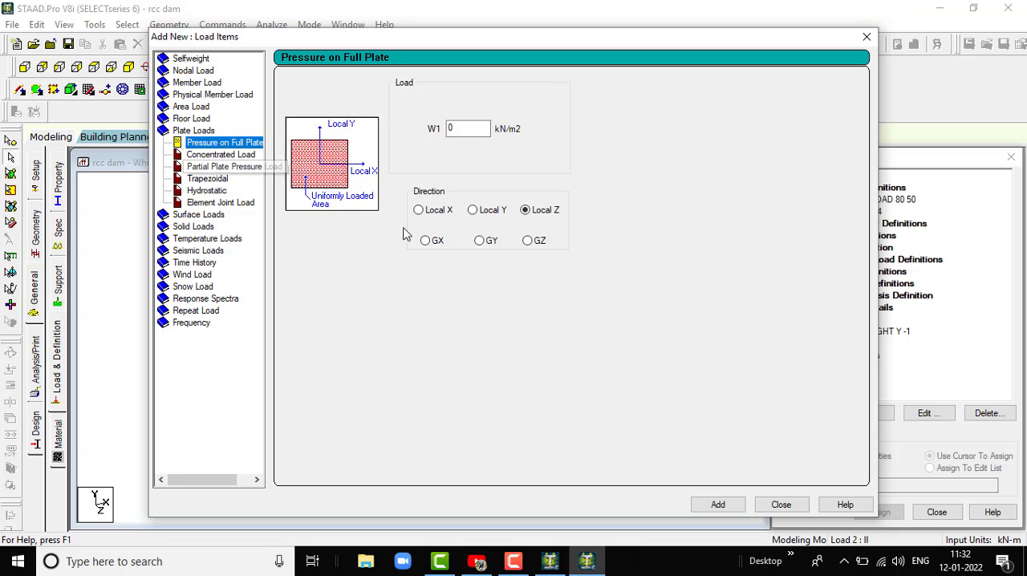
click(233, 156)
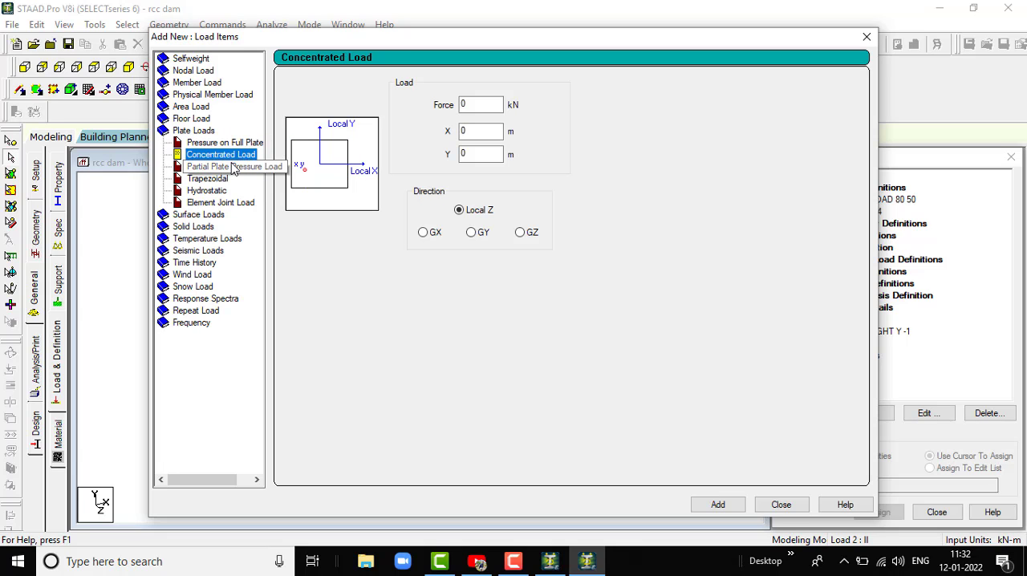
click(211, 167)
click(210, 180)
click(210, 191)
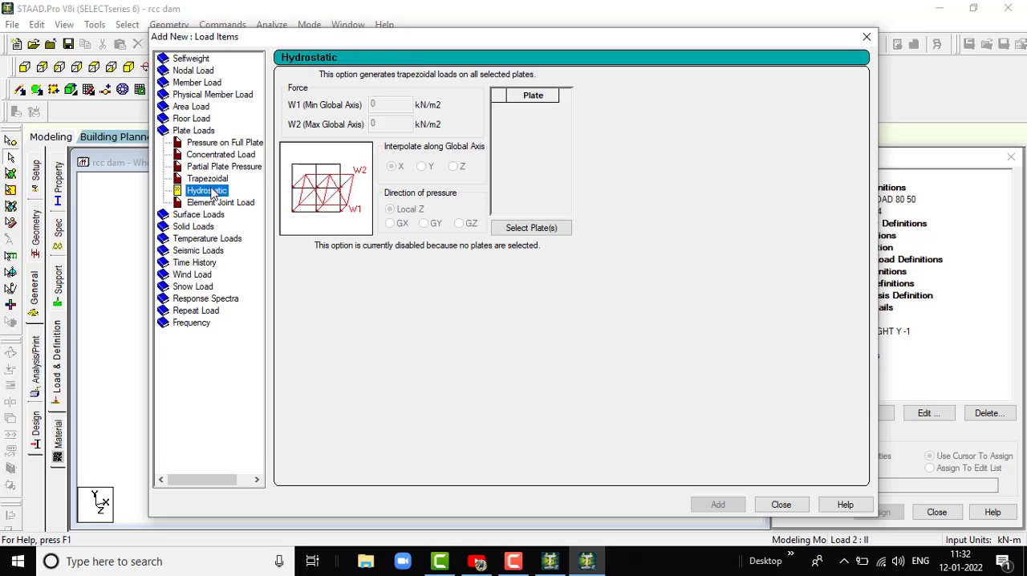
click(213, 203)
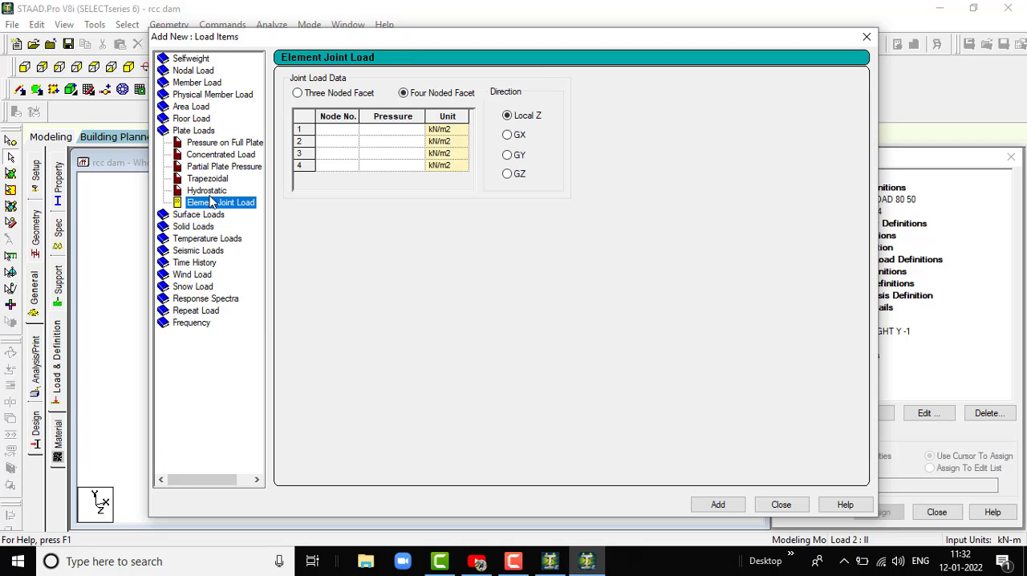
click(213, 144)
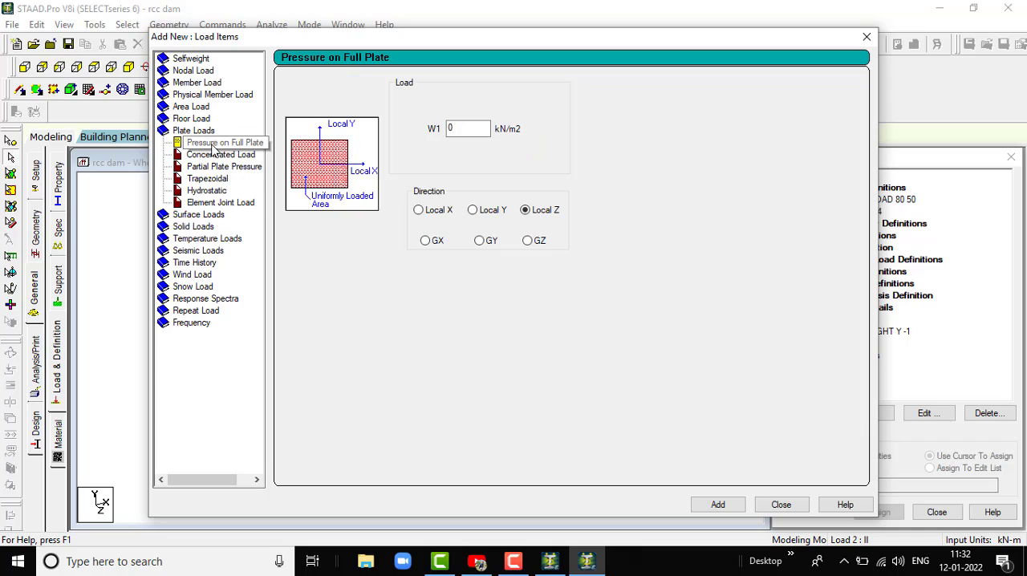
click(458, 130)
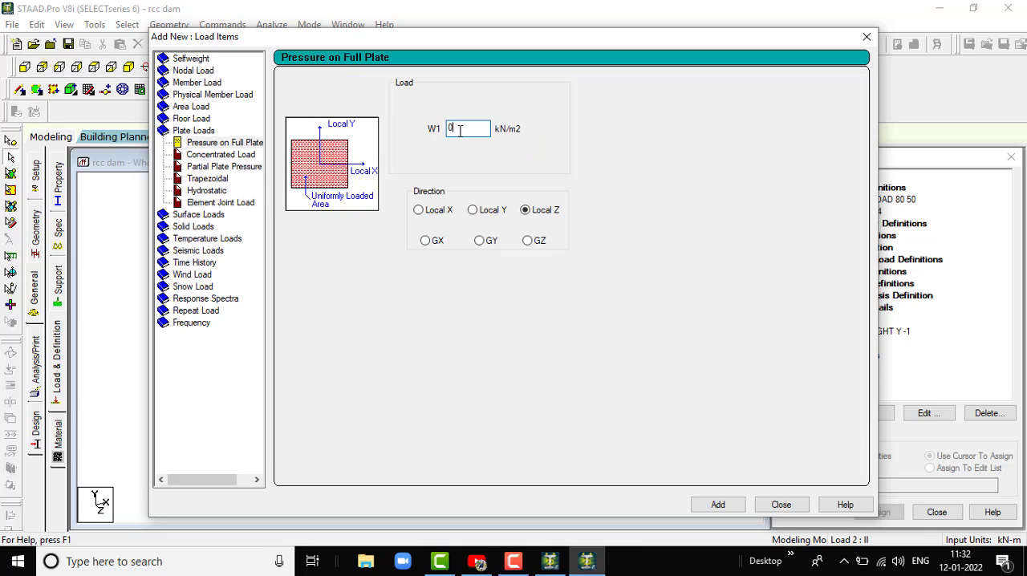
double_click(459, 130)
text(-6.25)
click(473, 213)
click(732, 505)
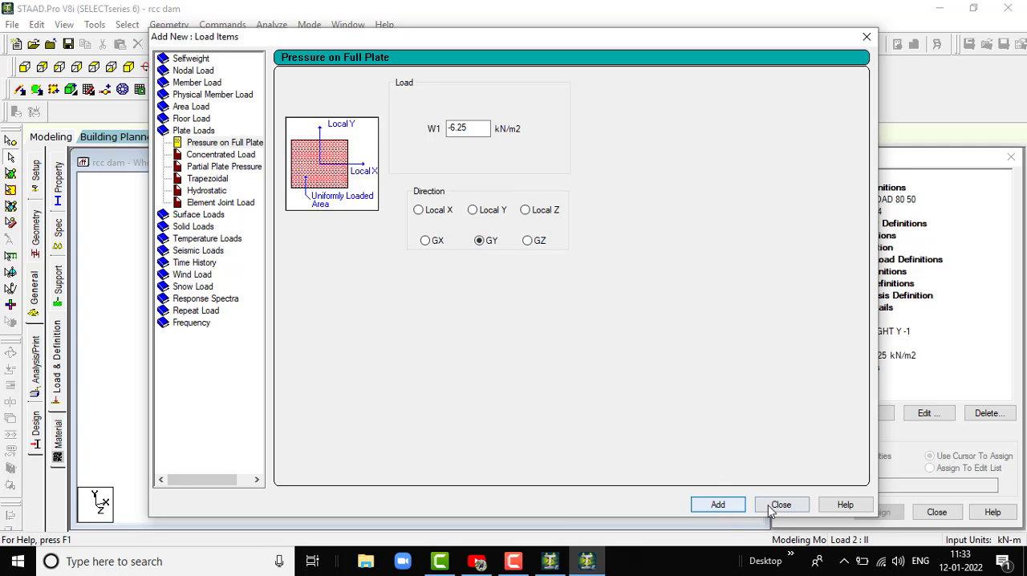
click(780, 504)
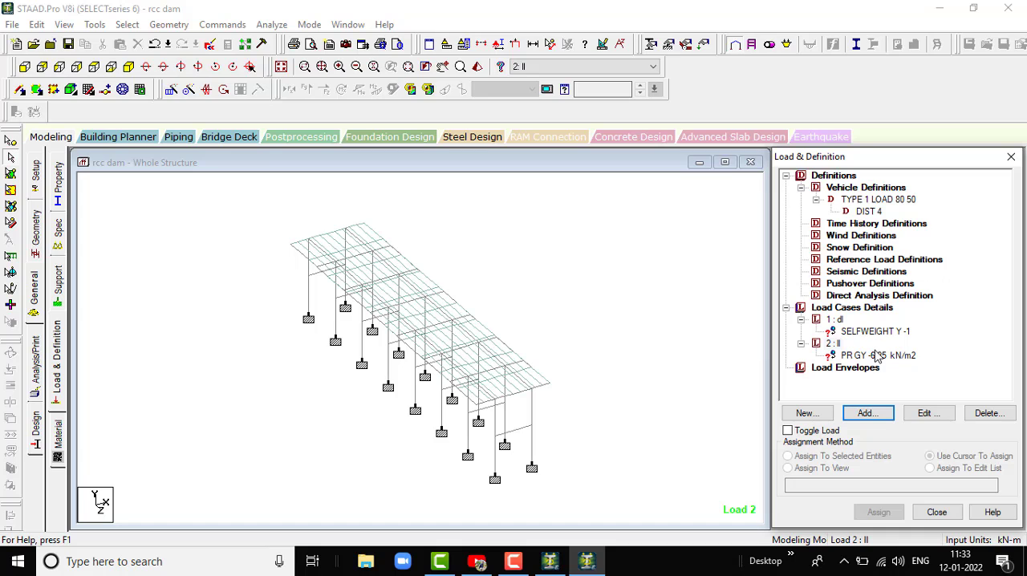
- Assign the selfweight load to the entire structure in view and clear the resulting selection
click(876, 356)
click(861, 331)
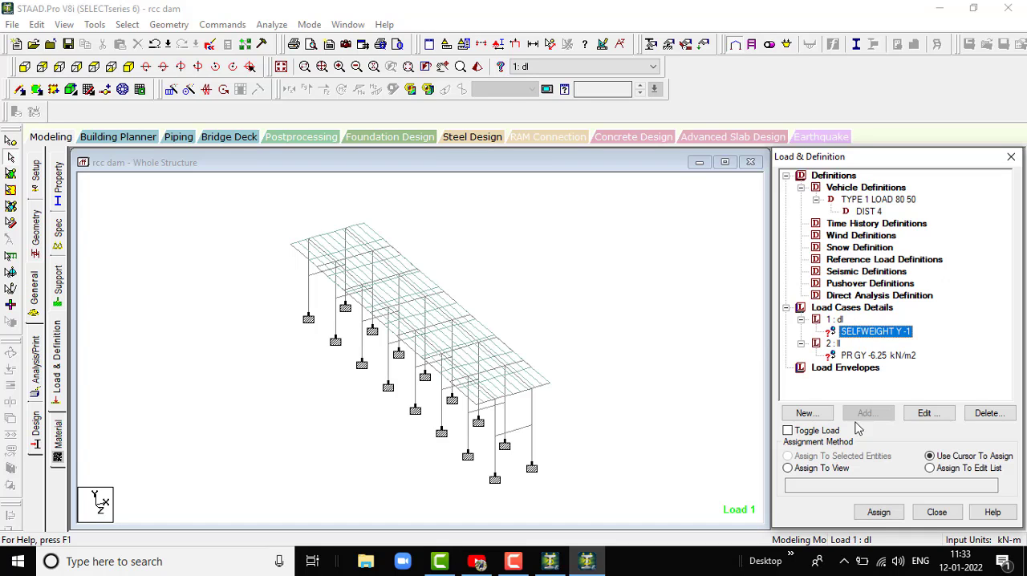
click(789, 469)
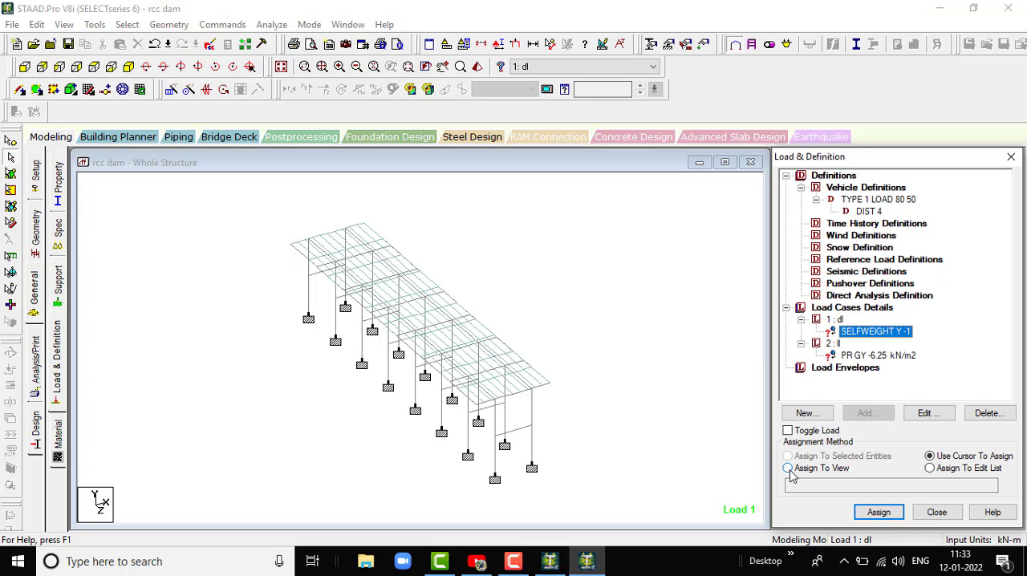
click(880, 513)
click(922, 382)
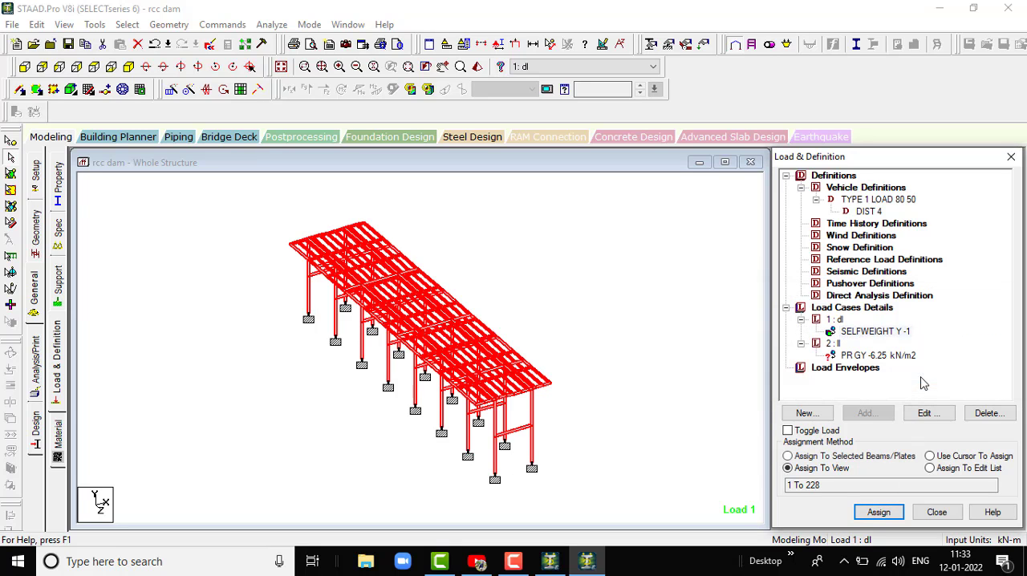
click(733, 372)
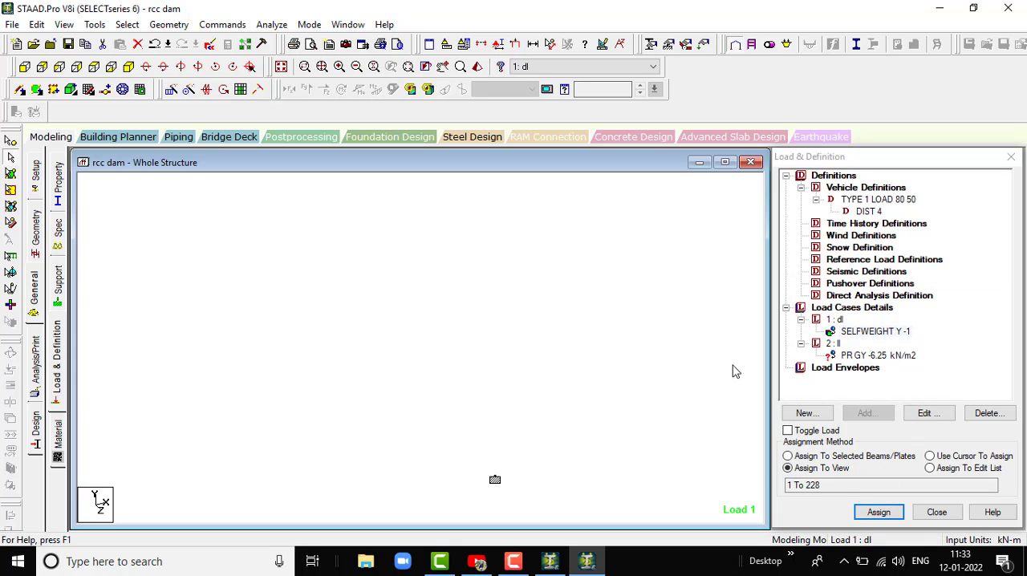
- Select all the deck plates and assign the -6.25 kN/m2 GY pressure load to them
click(877, 355)
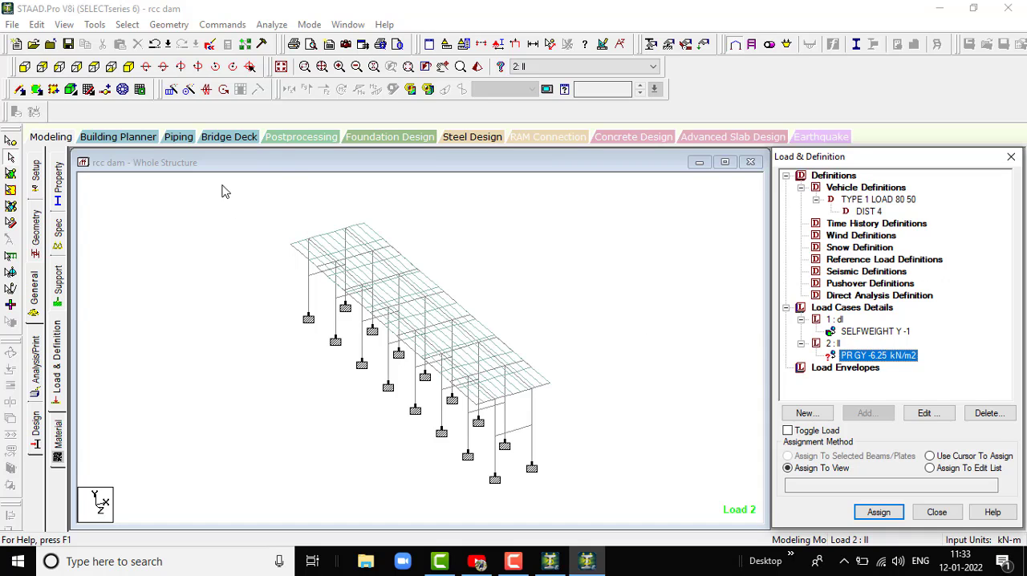
click(10, 173)
drag(284, 204, 574, 439)
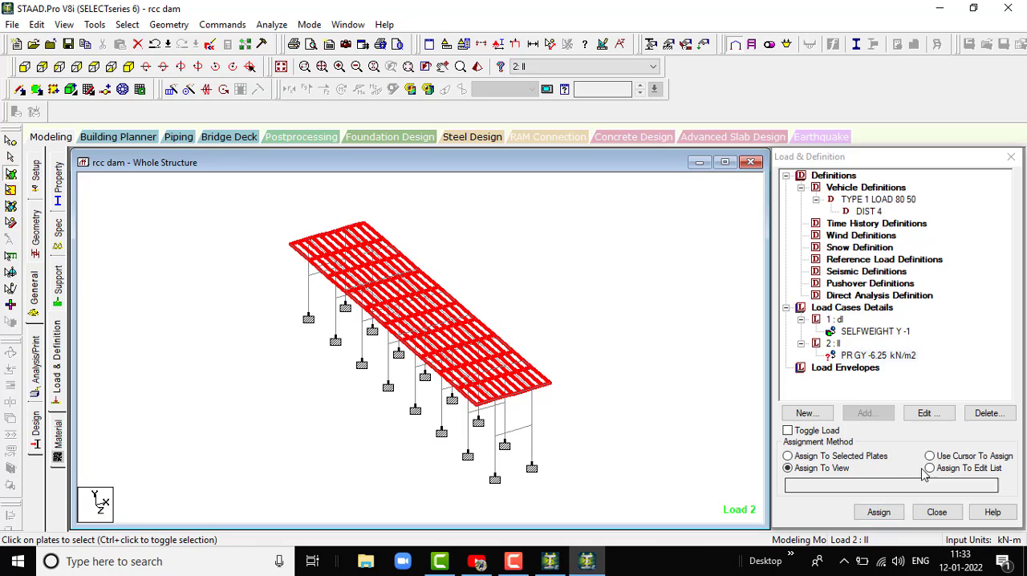
click(788, 457)
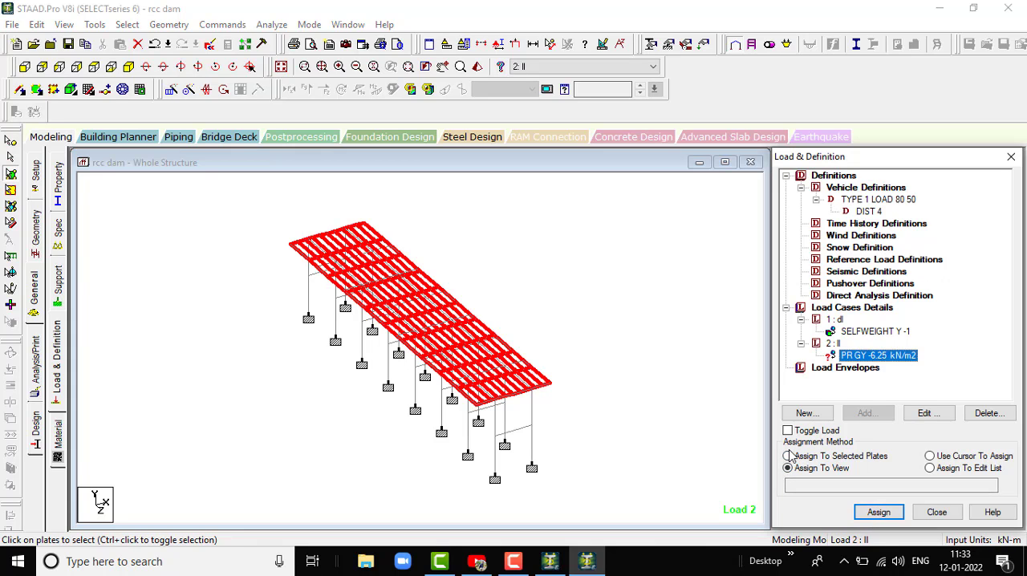
click(878, 511)
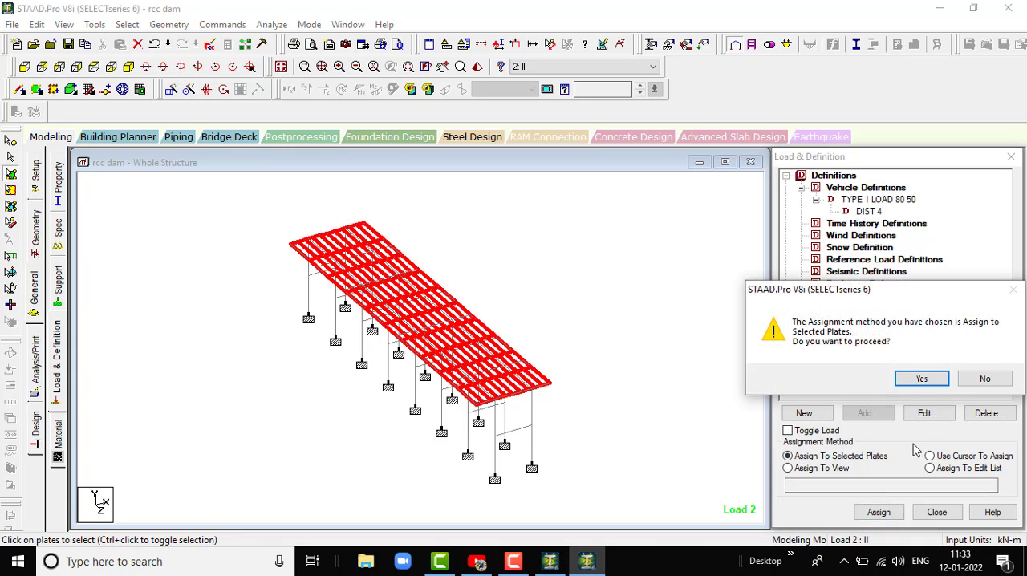
click(900, 382)
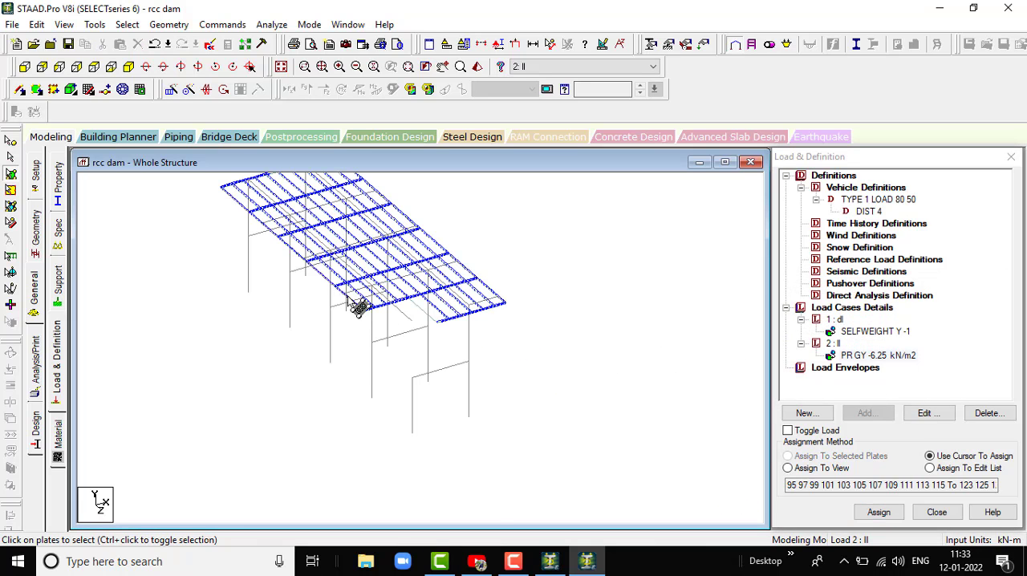
scroll(476, 393, down, 4)
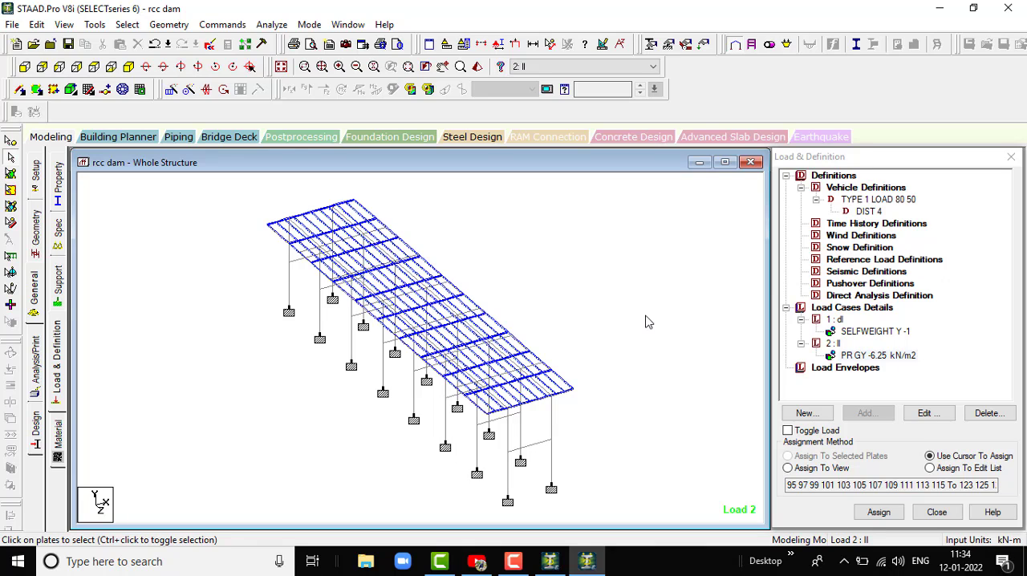
- Review the load items assigned in the dl and ll cases and the floor and plate load types available for ll
click(885, 357)
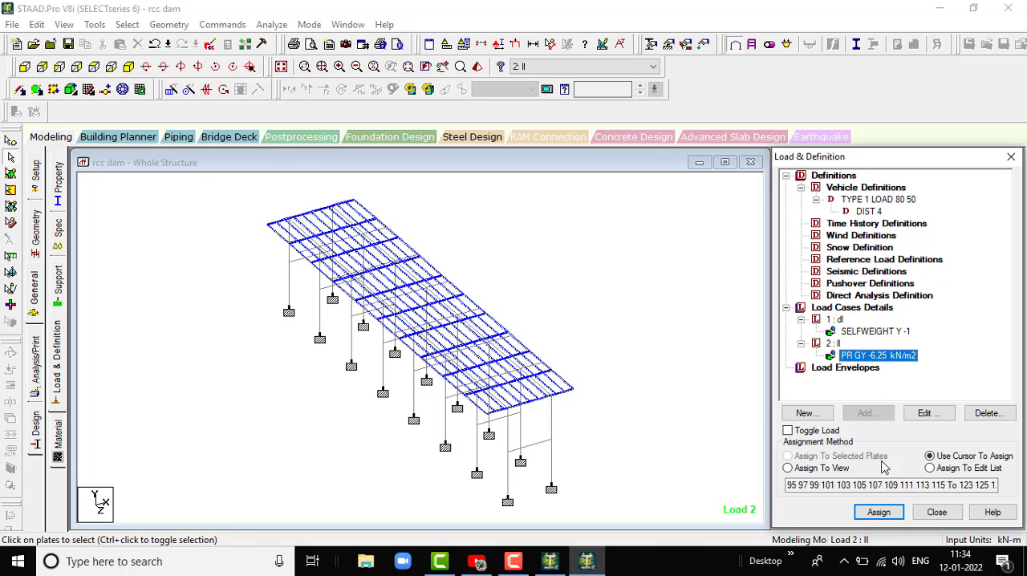
click(924, 420)
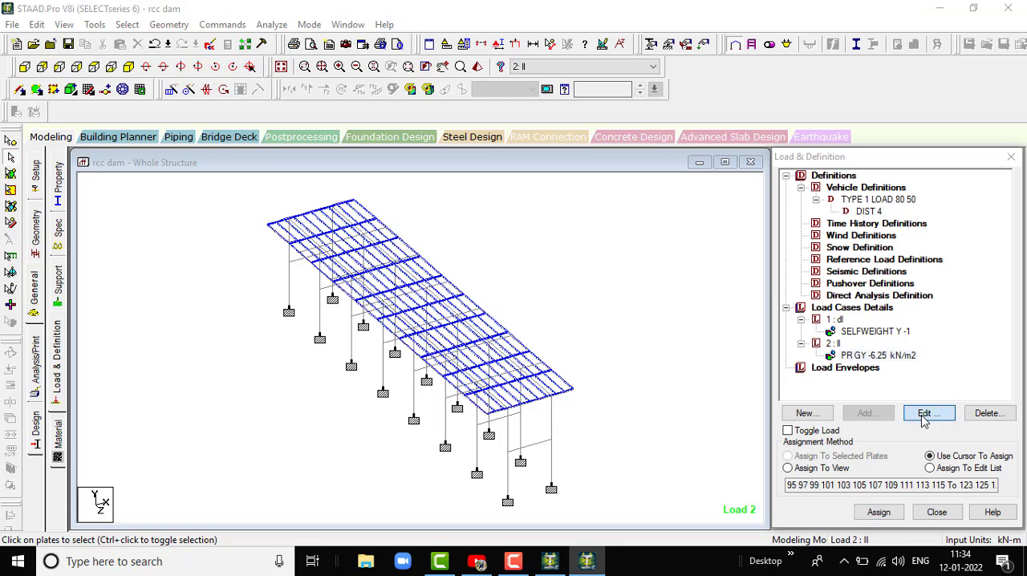
click(727, 134)
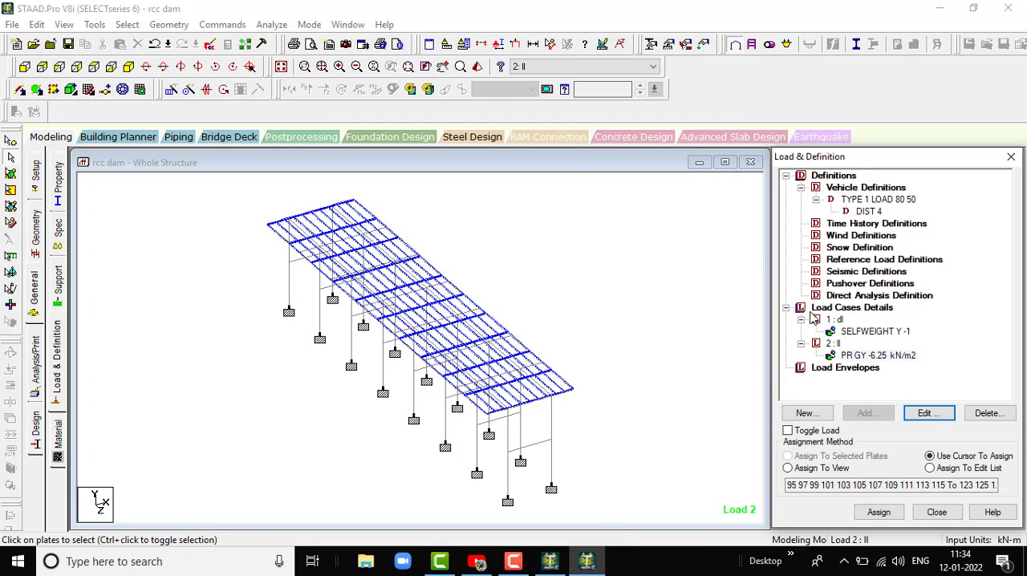
click(833, 344)
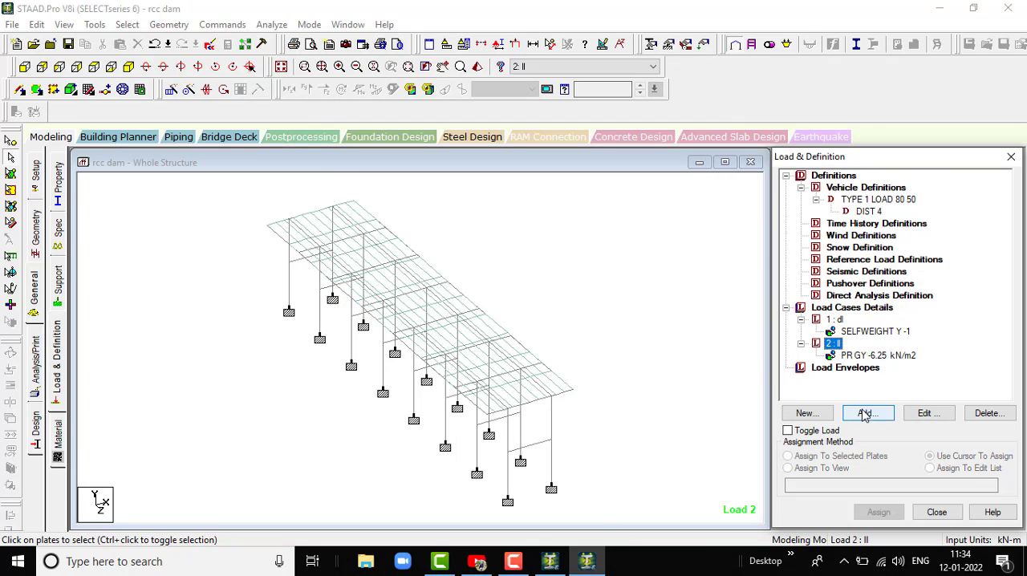
click(864, 414)
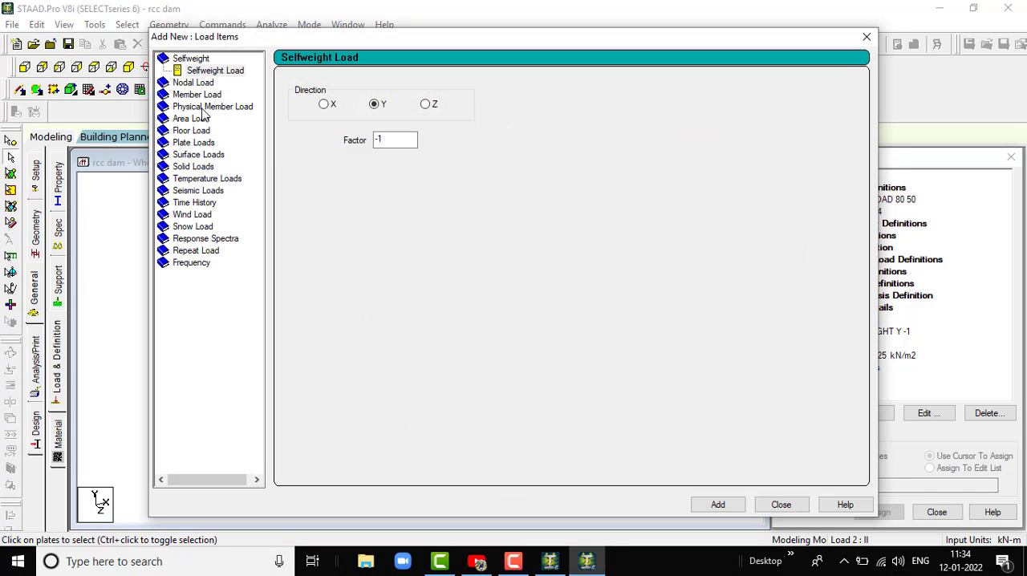
click(192, 132)
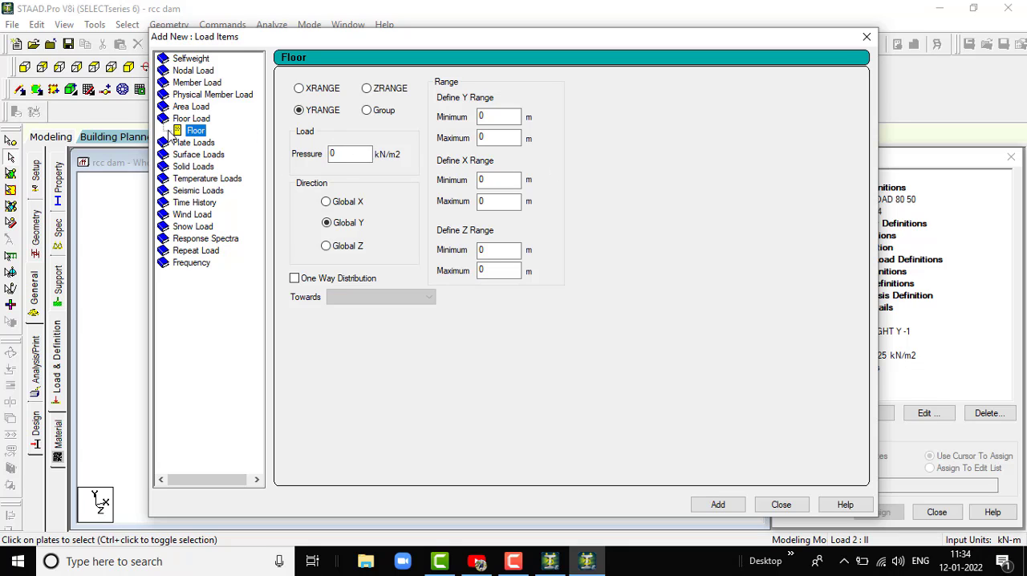
click(200, 145)
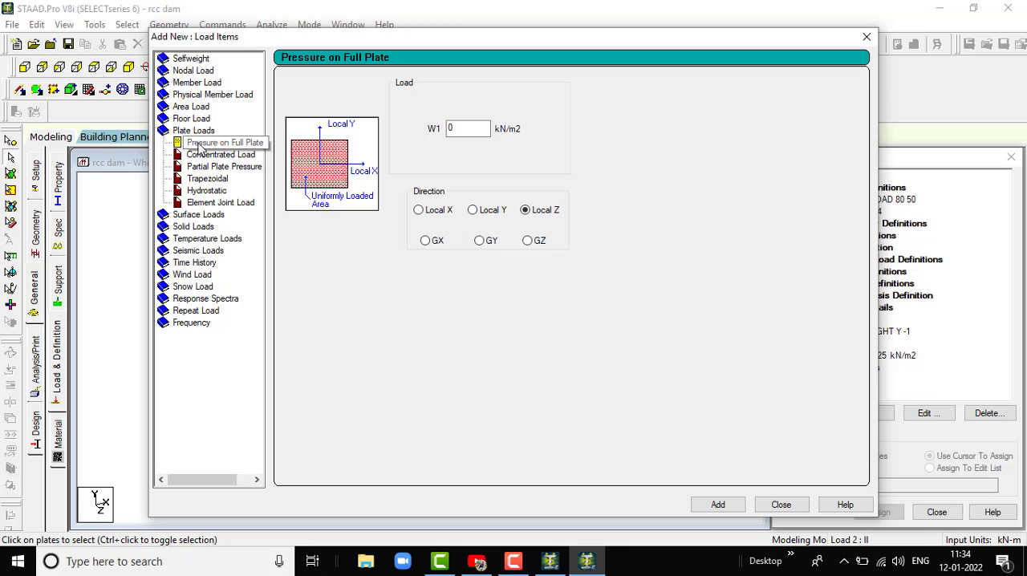
click(191, 120)
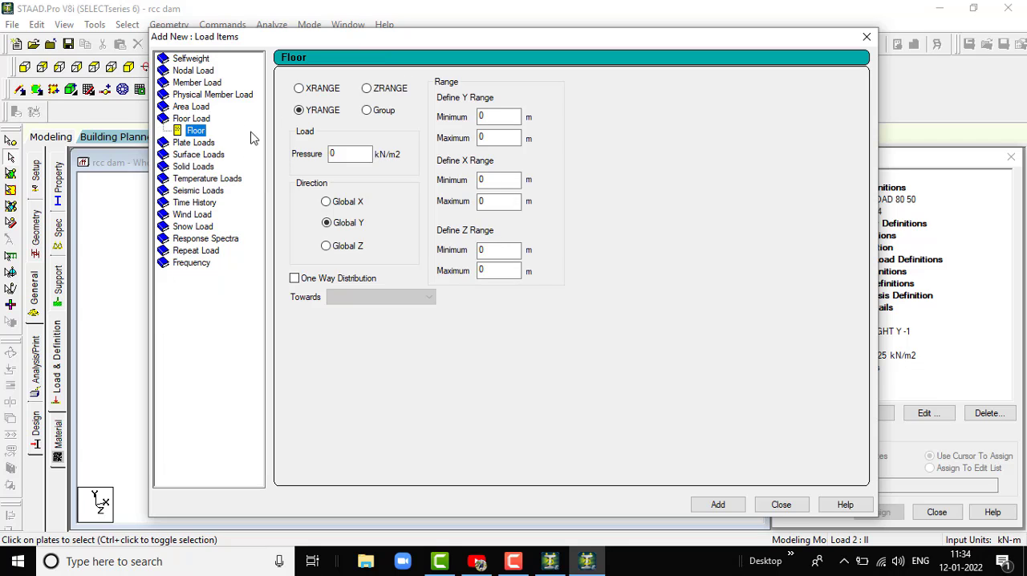
click(196, 143)
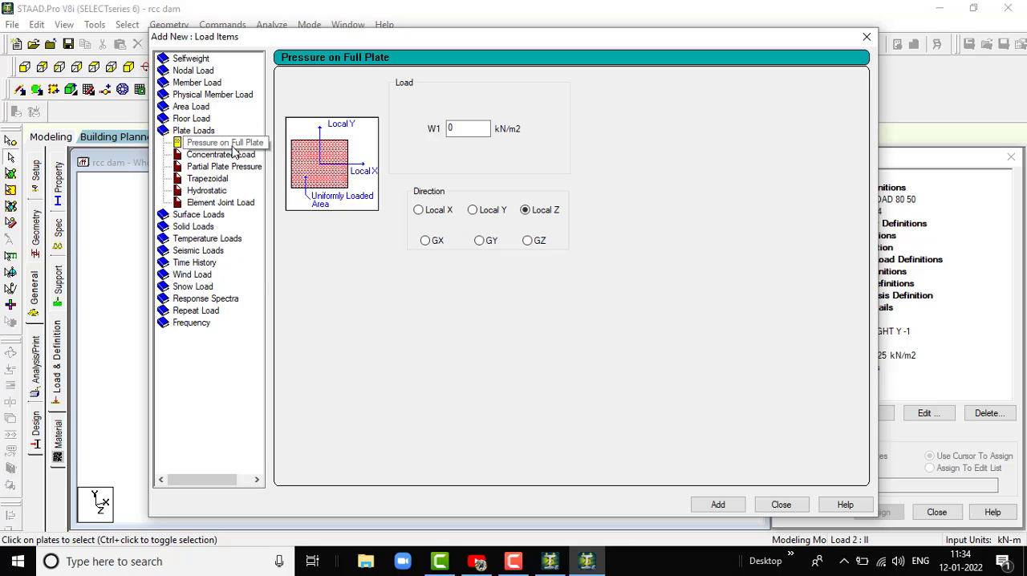
click(780, 503)
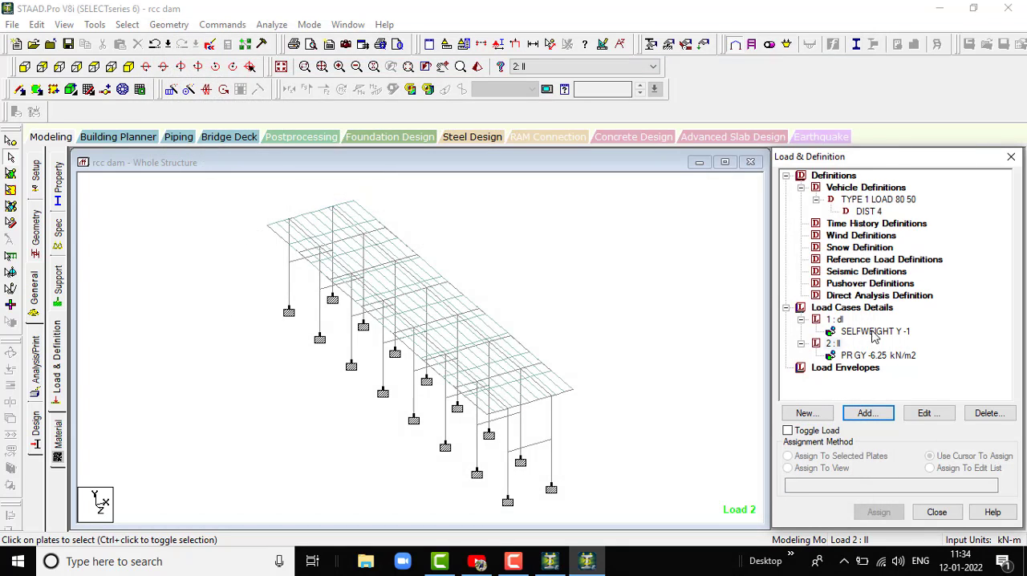
click(870, 356)
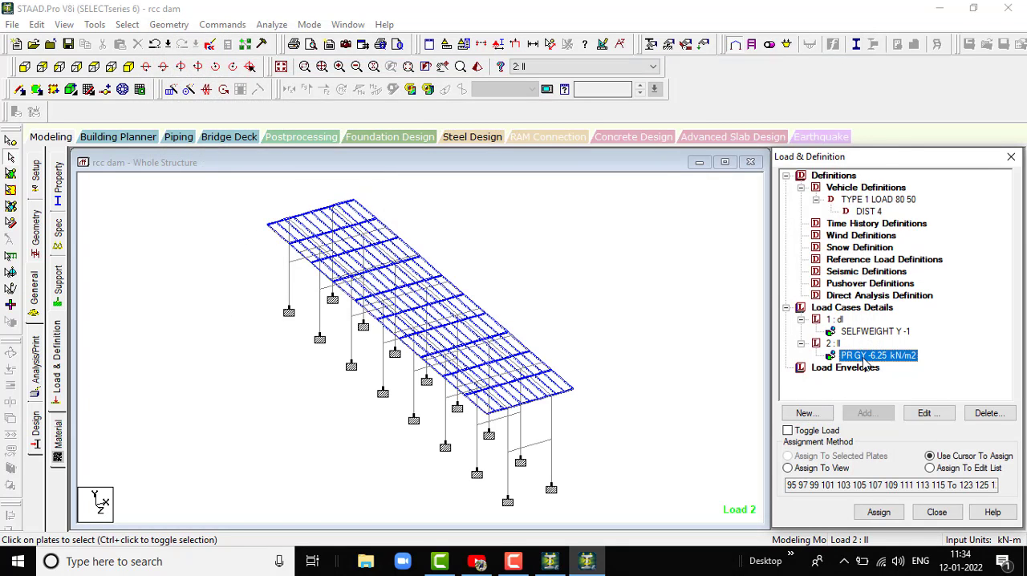
click(852, 332)
click(623, 323)
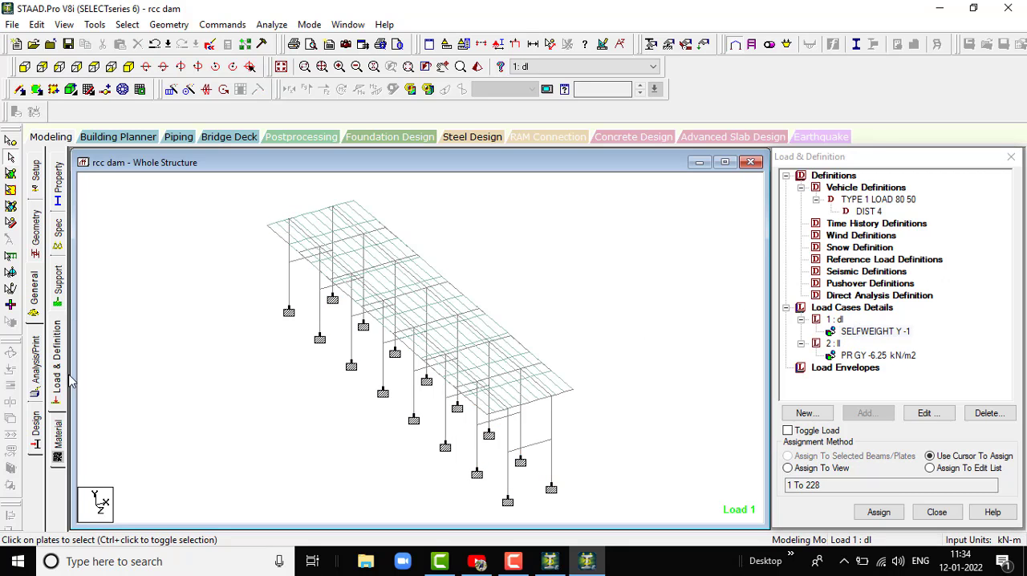
- Assign the CONCRETE material to the entire structure in view
click(57, 440)
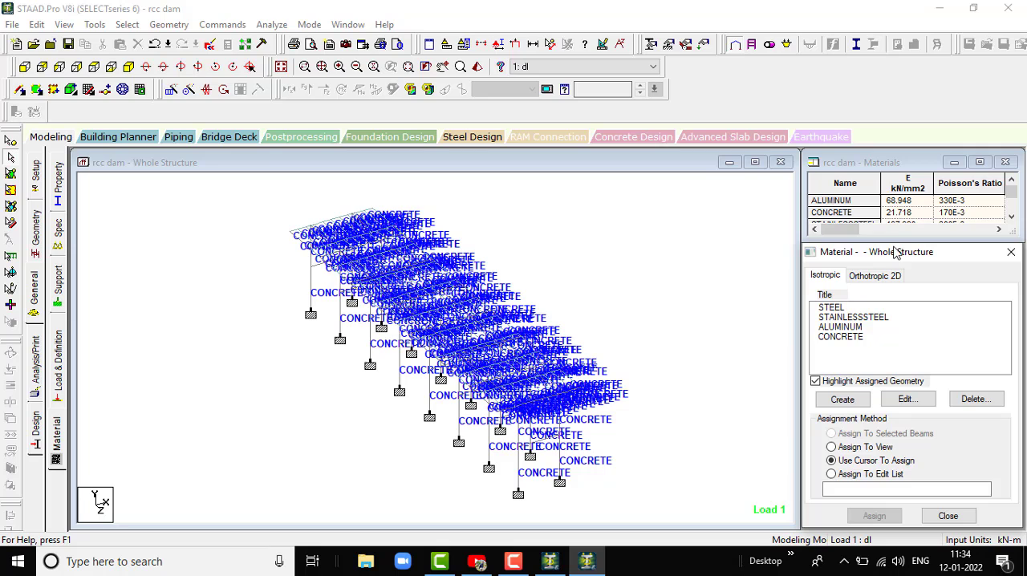
click(838, 337)
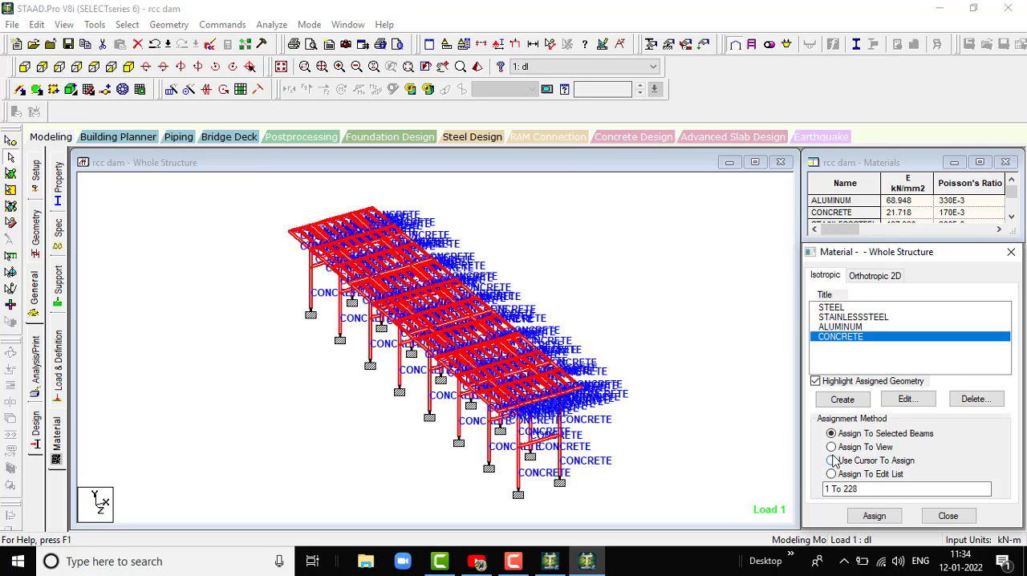
click(832, 447)
click(874, 516)
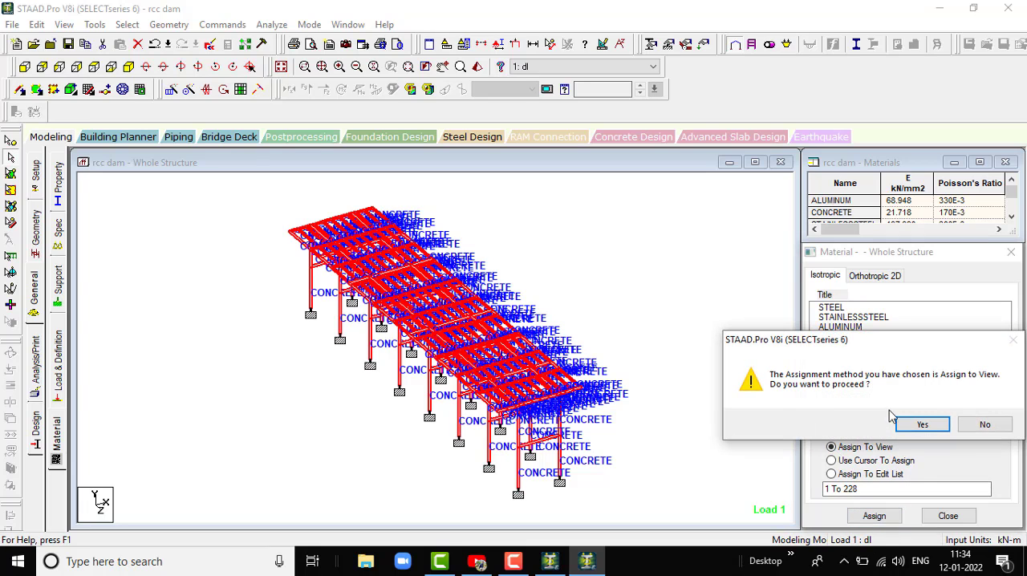
click(921, 425)
click(85, 307)
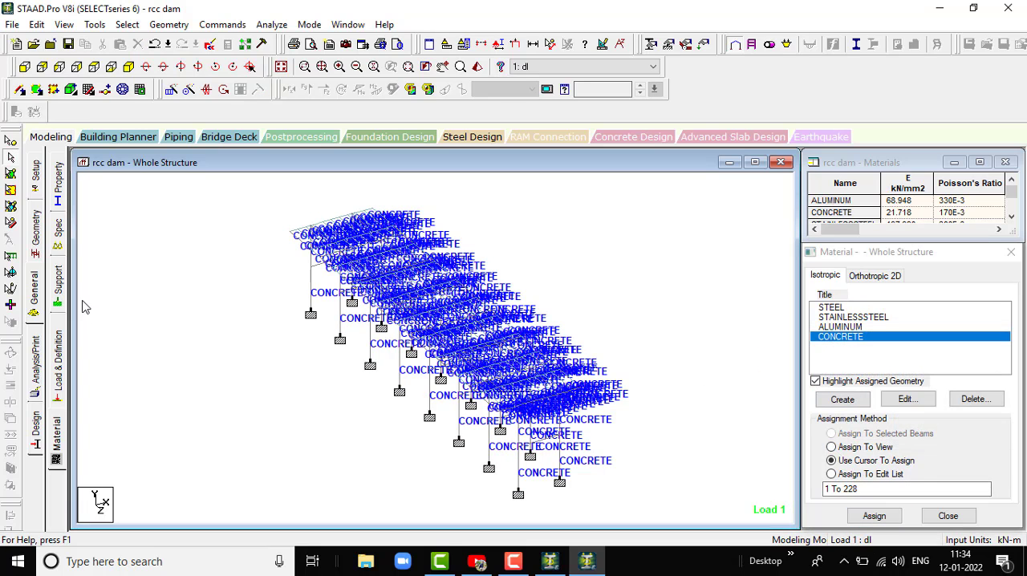
- Add a Perform Analysis command with the No Print option
click(40, 371)
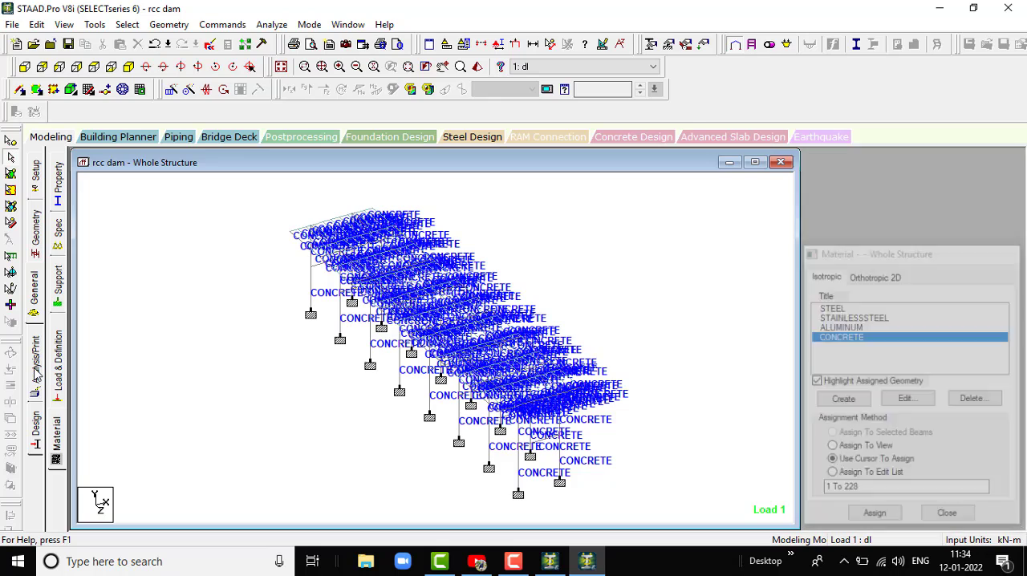
click(486, 442)
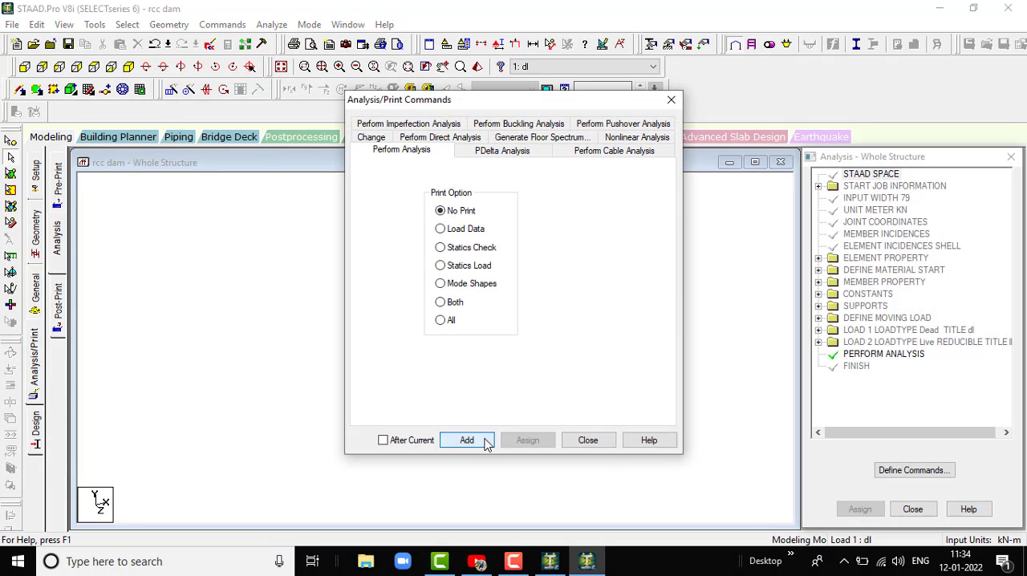
click(588, 441)
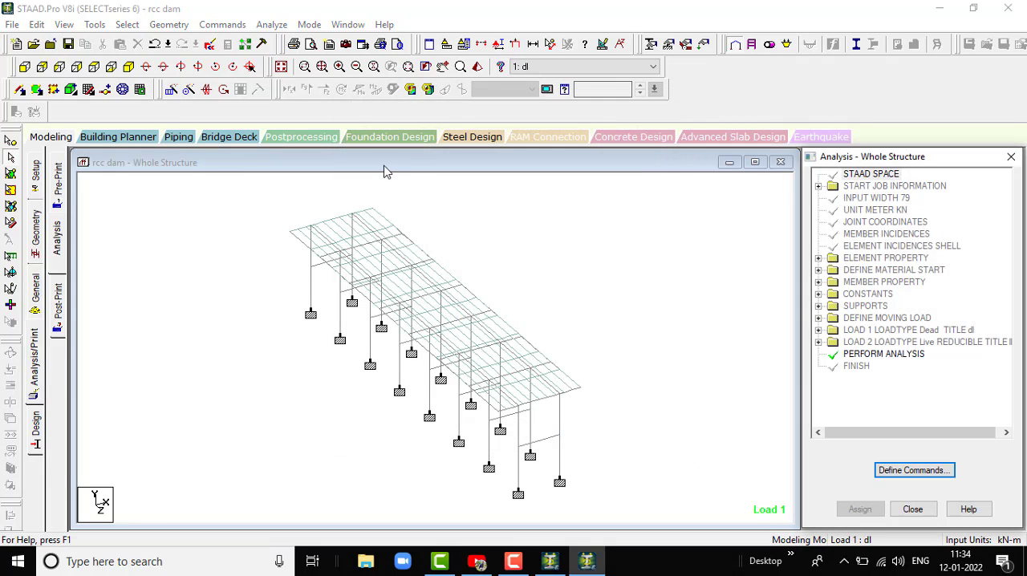
- Start the analysis run and save the modified structure
click(277, 27)
click(297, 42)
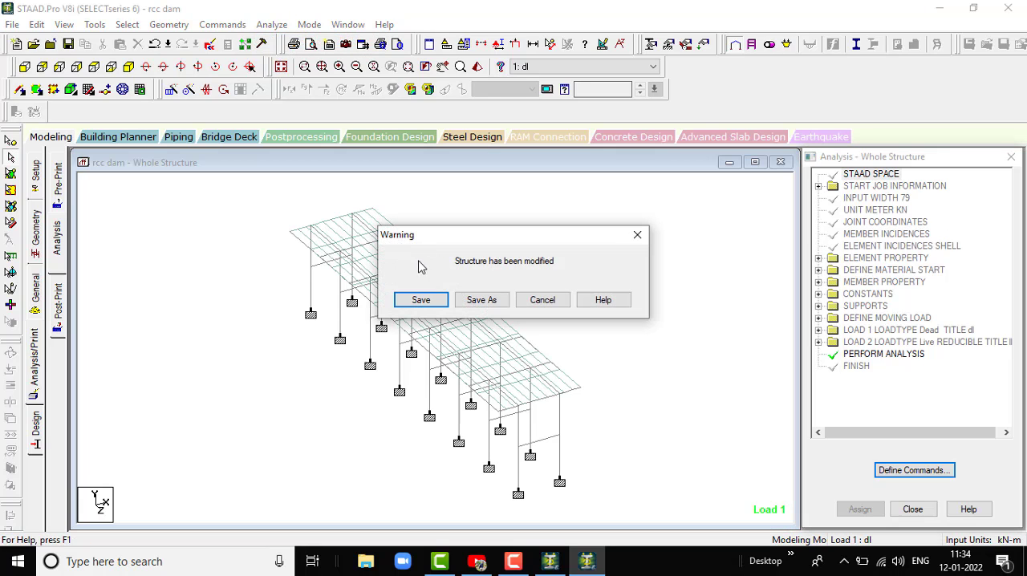
click(422, 299)
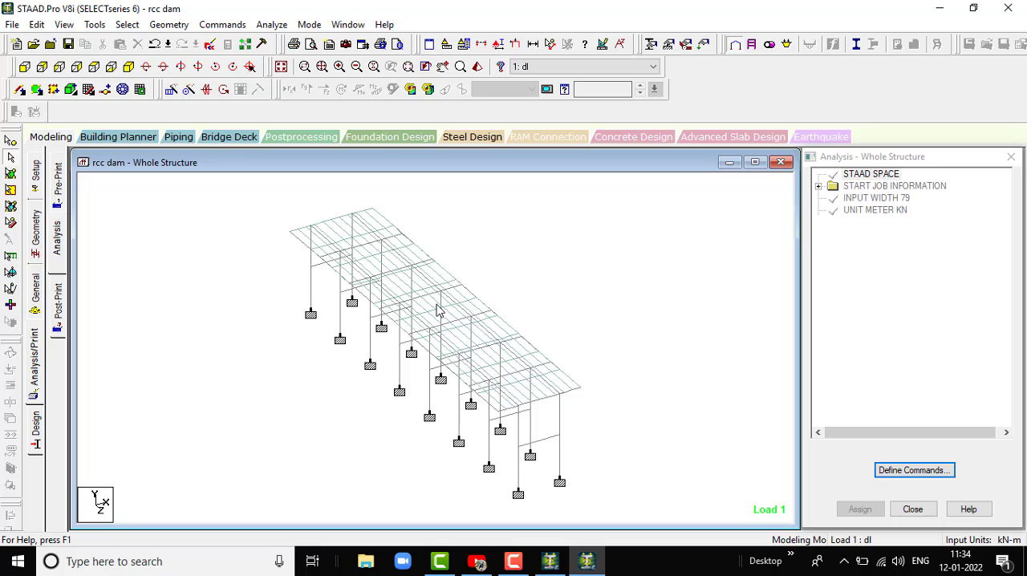
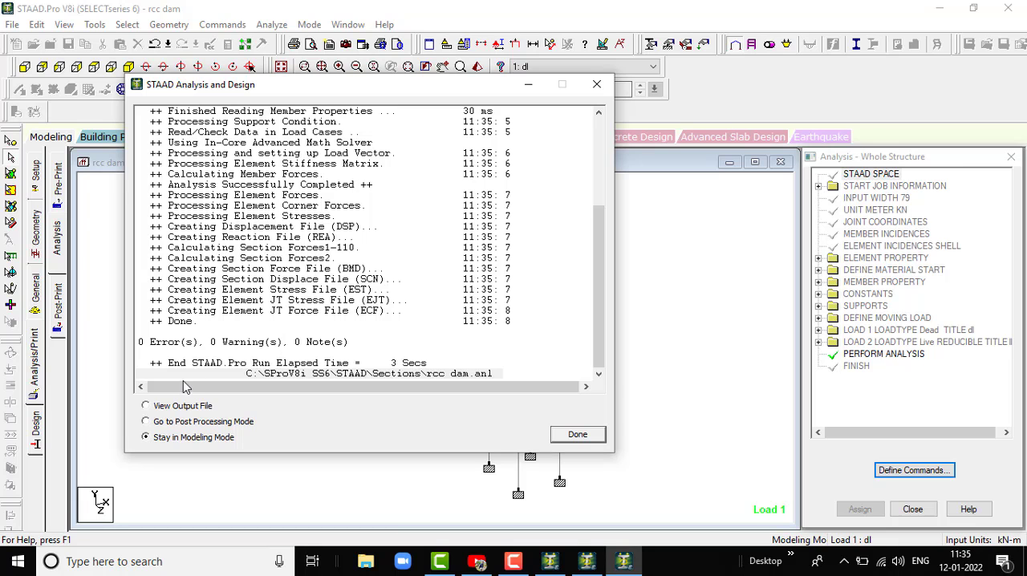
- Finish the analysis run, staying in modeling mode, and open the concrete design settings for the structure
click(577, 435)
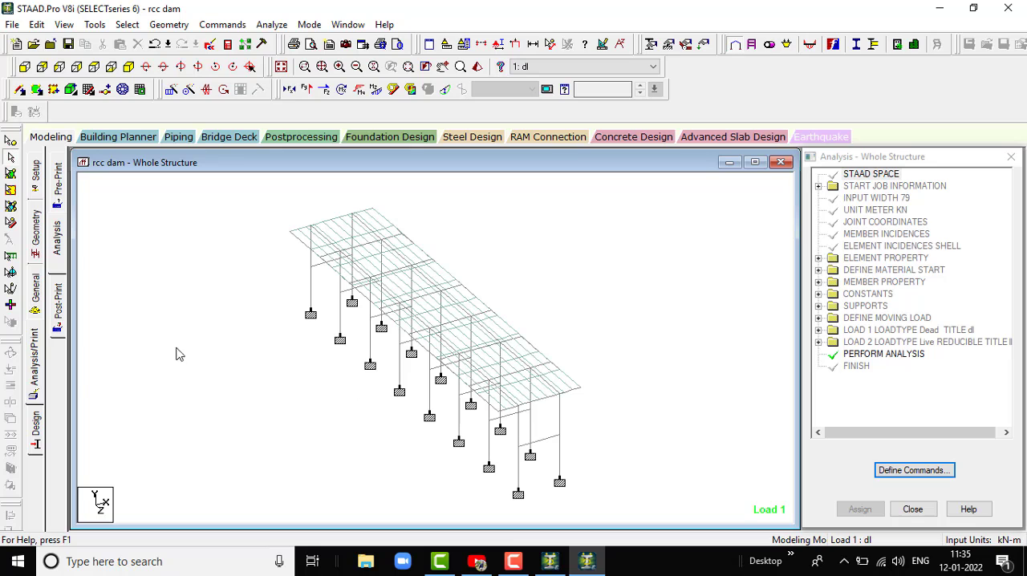
click(35, 432)
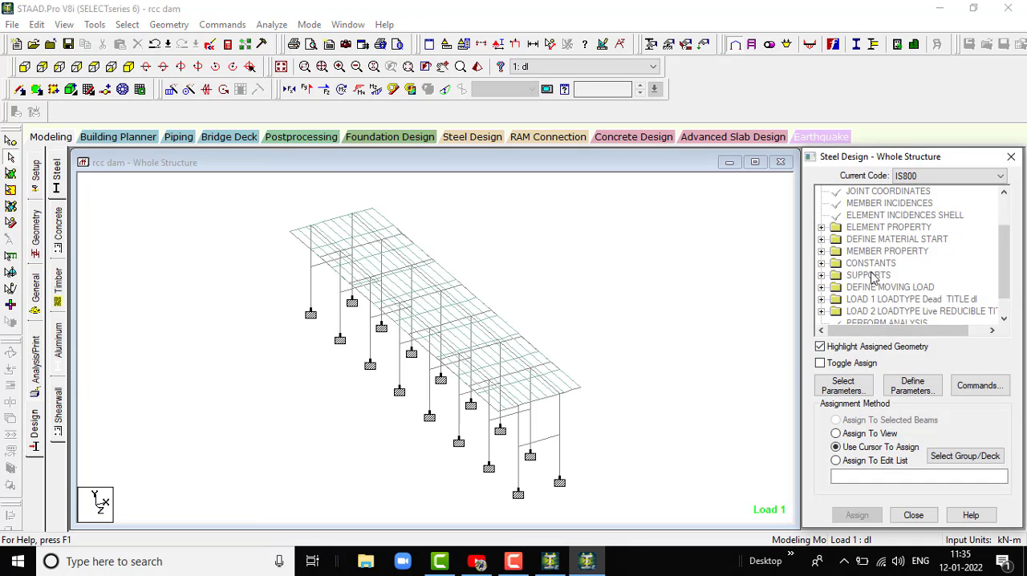
click(57, 229)
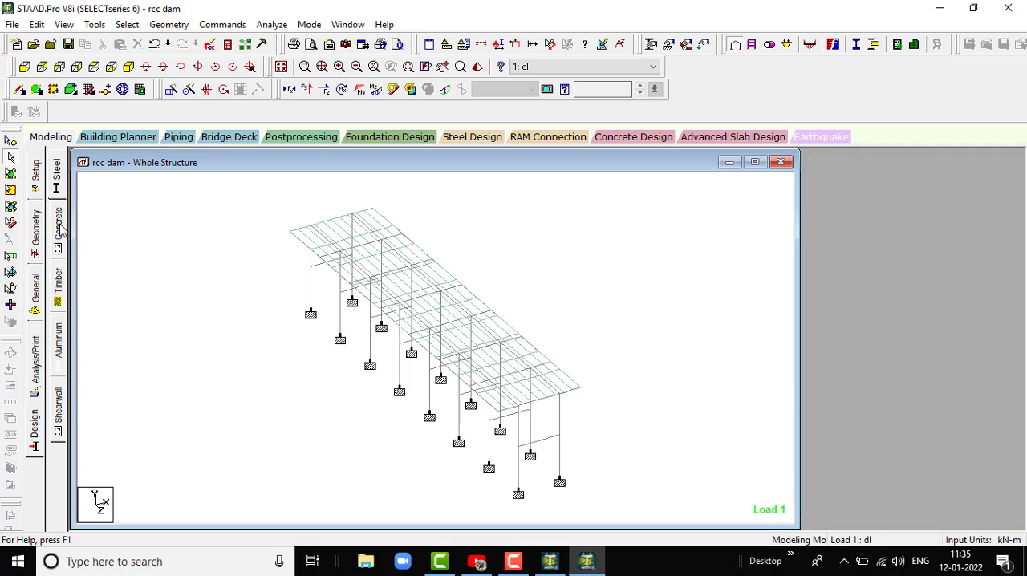
- Limit the selected concrete design parameters to Fc, Fymain and Fysec
click(842, 387)
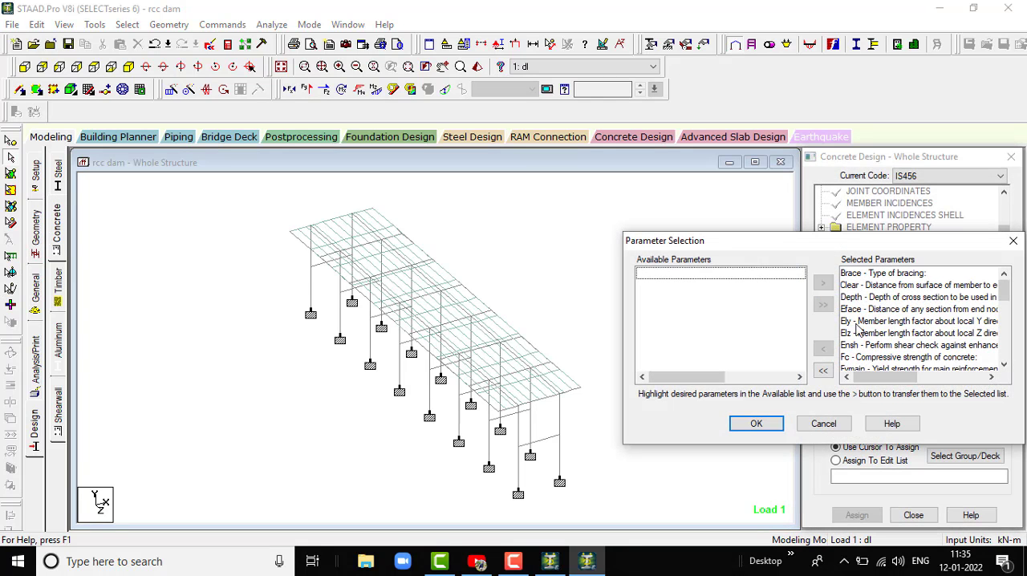
click(822, 370)
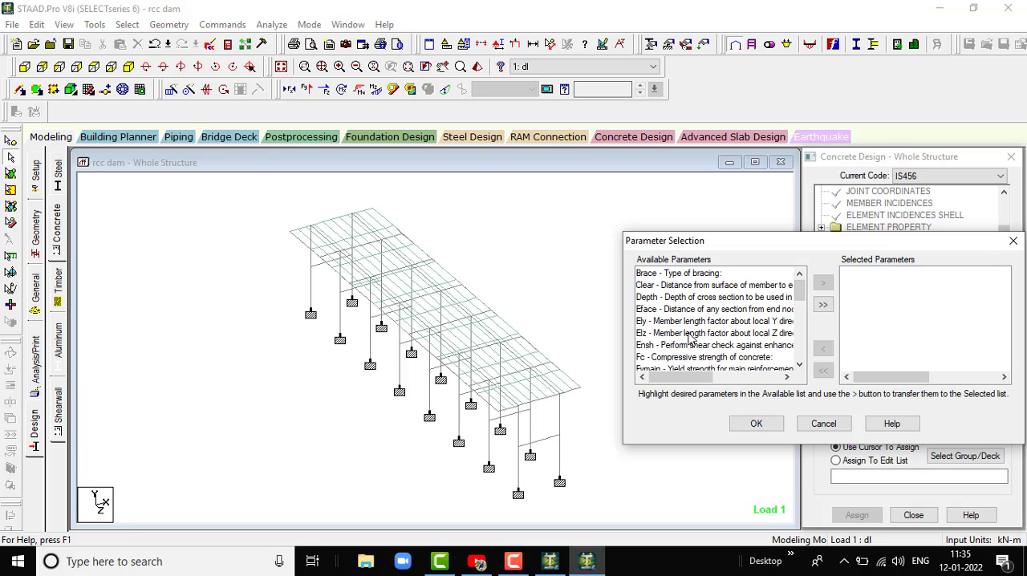
click(686, 357)
click(822, 282)
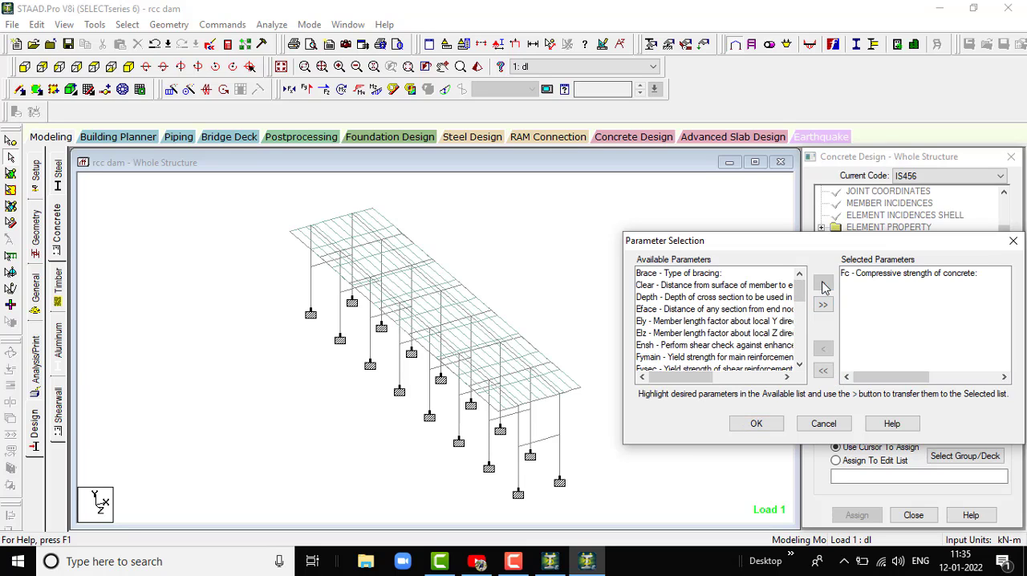
click(711, 358)
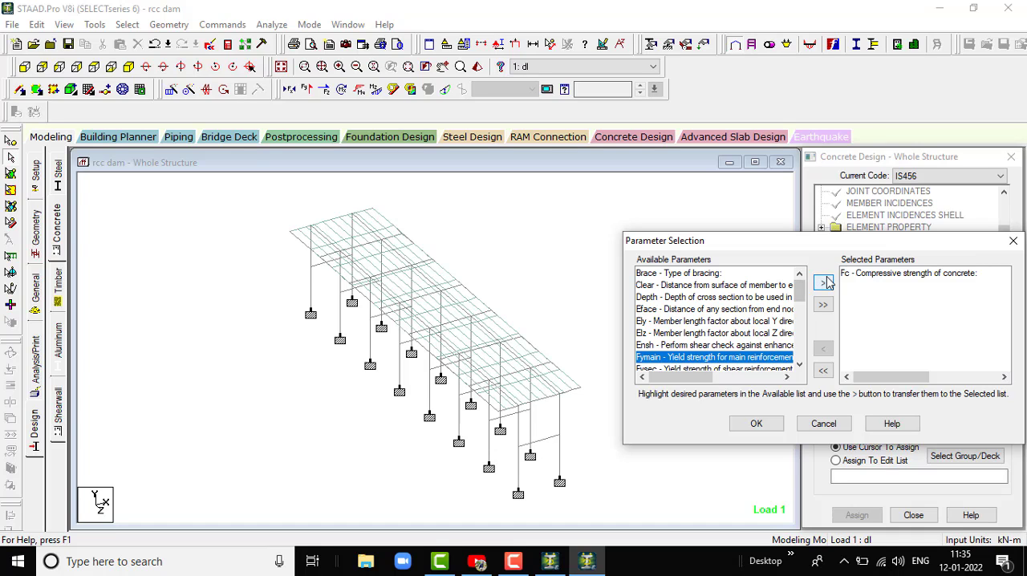
click(822, 283)
click(710, 359)
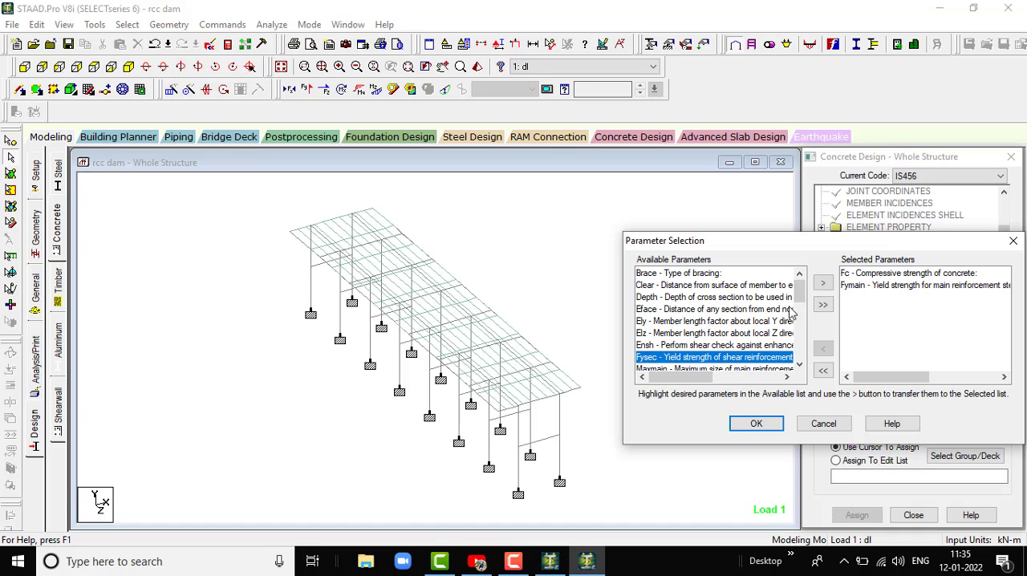
click(826, 283)
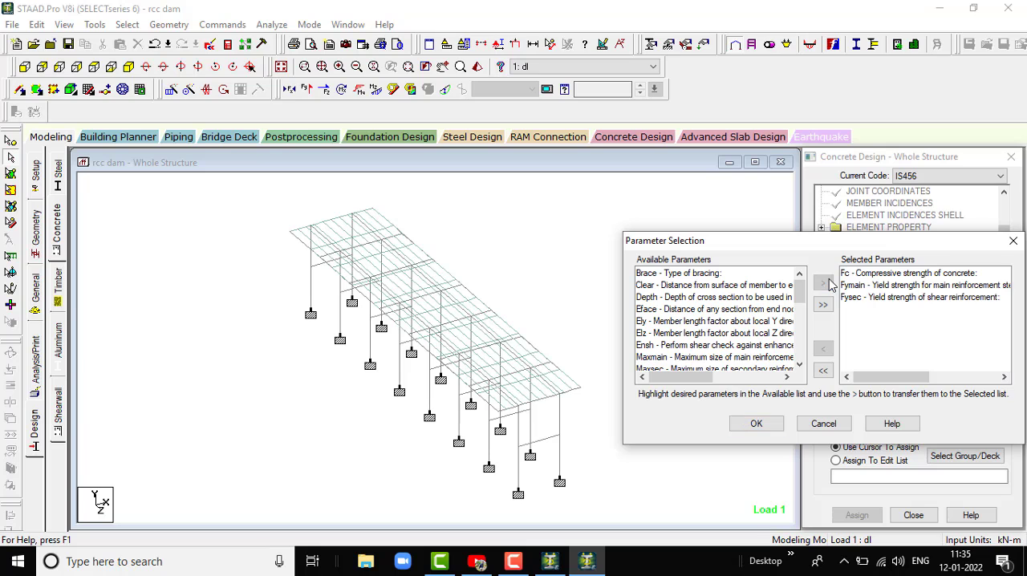
click(758, 425)
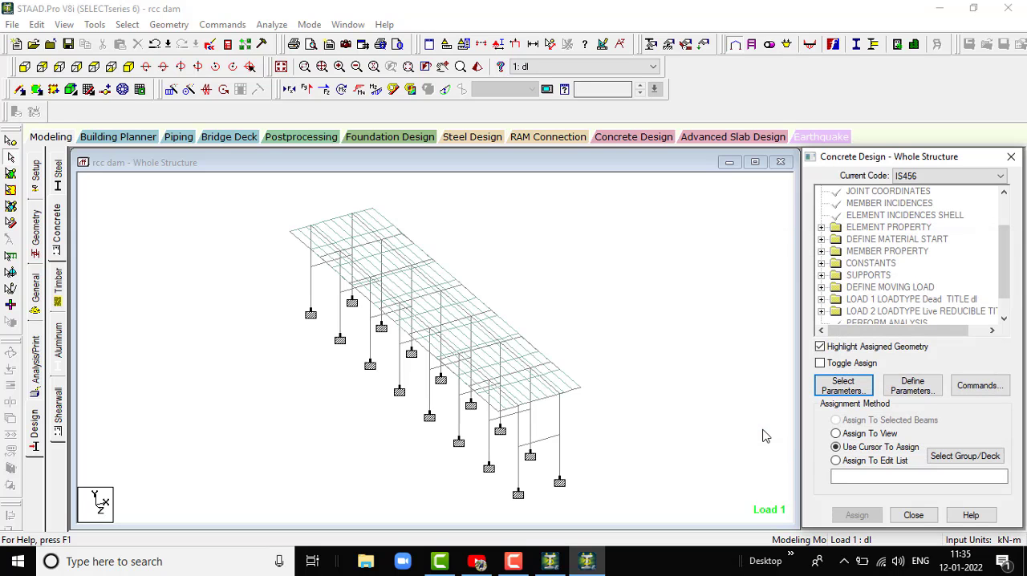
- Add the FC design parameter with a concrete compressive strength of 30000 kN/m2
click(912, 386)
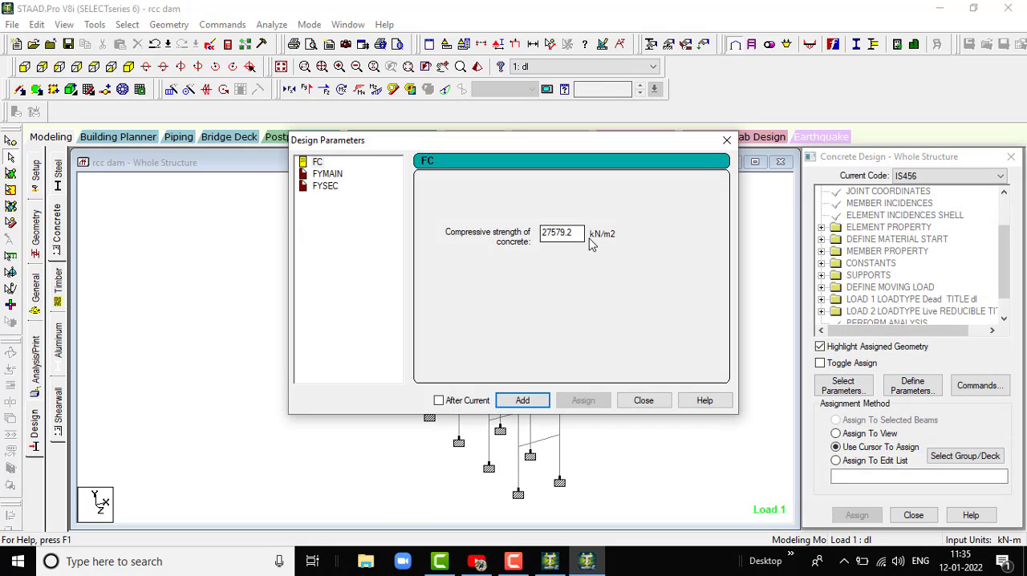
text(30000)
click(522, 399)
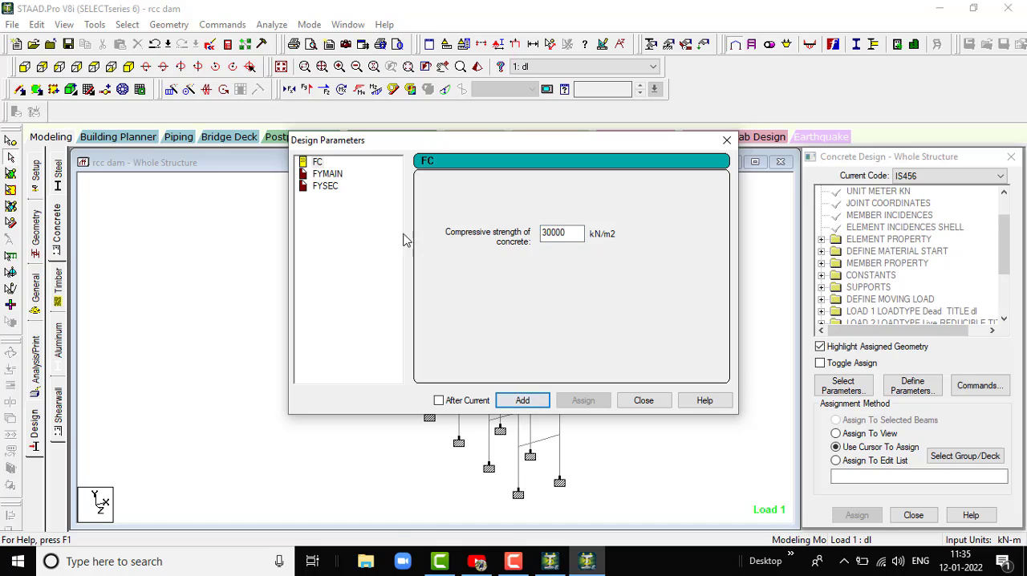
- Add the FYMAIN and FYSEC design parameters, each with a reinforcement yield strength of 500000 kN/m2
click(328, 174)
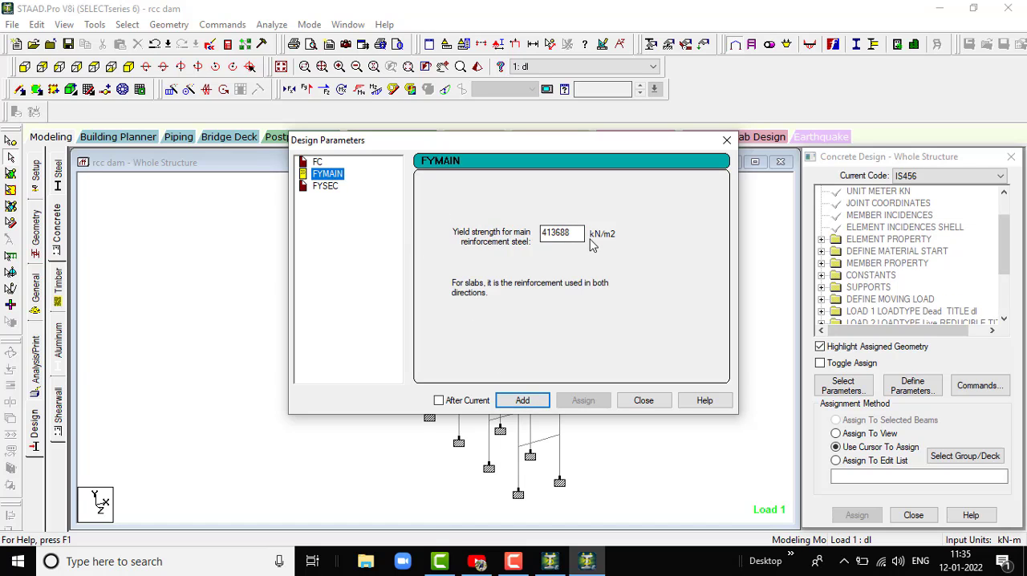
double_click(561, 233)
text(500000)
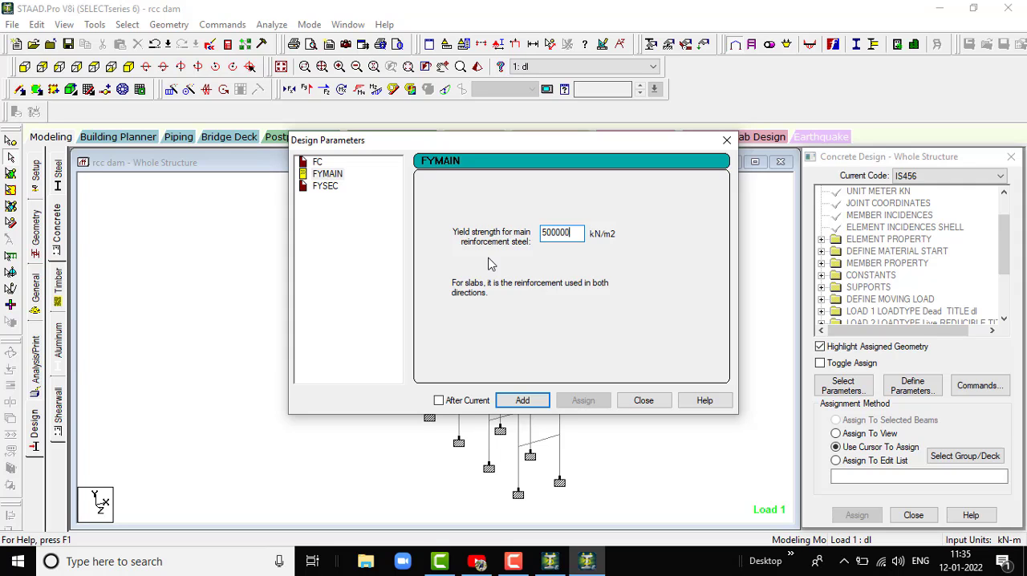
click(522, 400)
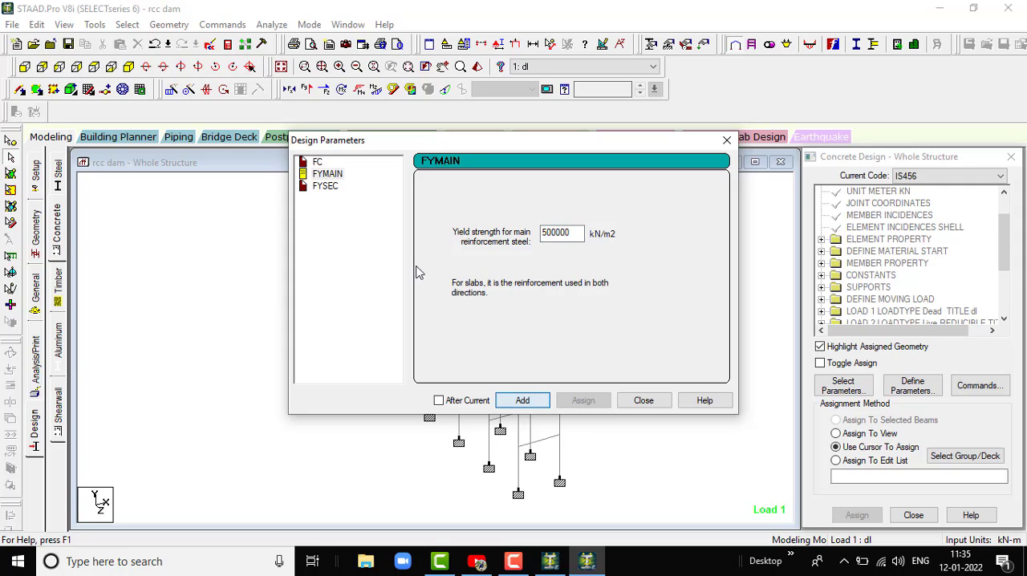
click(325, 186)
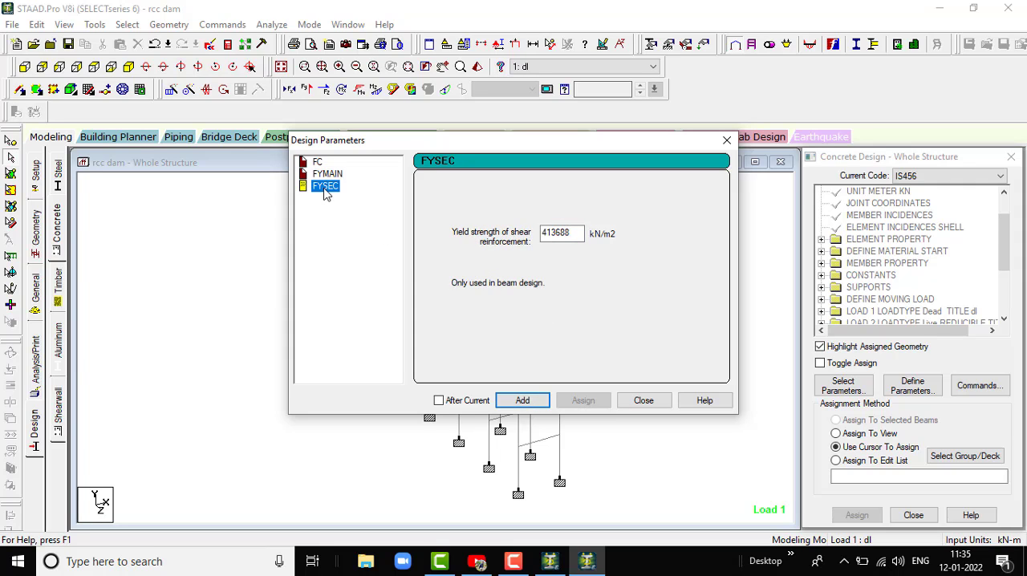
double_click(566, 233)
text(500000)
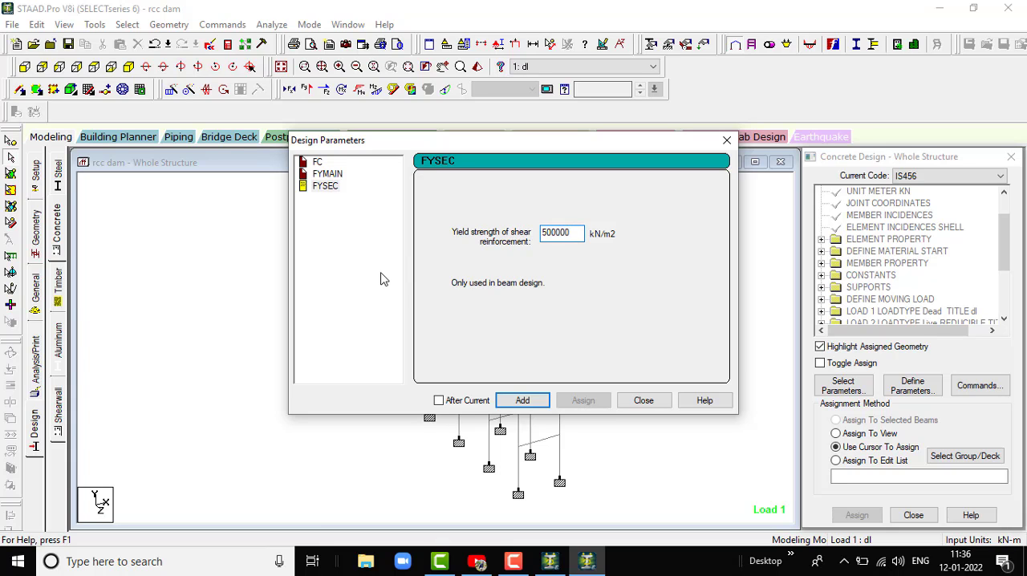
click(522, 399)
click(644, 401)
scroll(923, 295, down, 3)
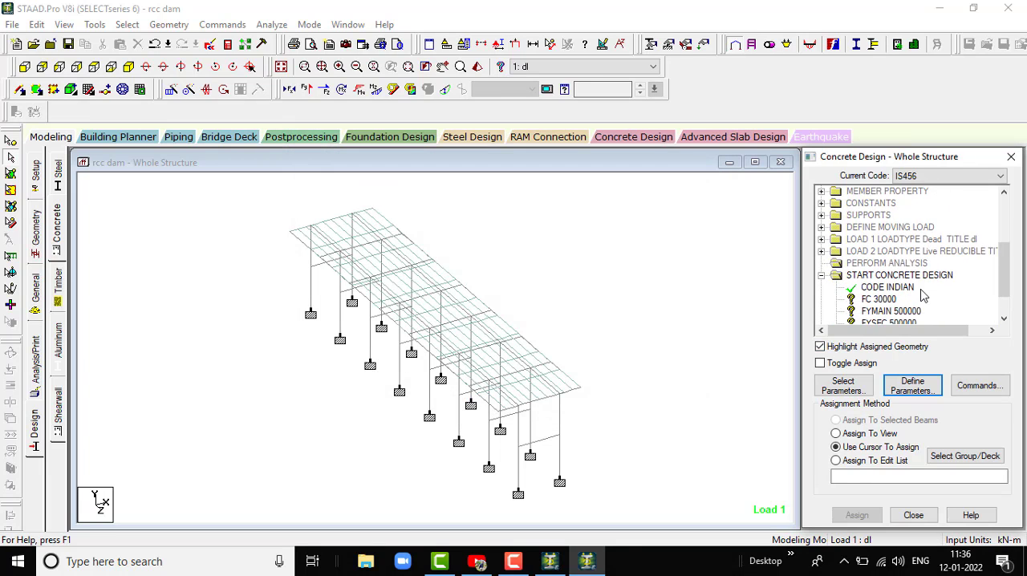
- Add the Design Beam, Design Column, Design Slab/Element and Take Off commands to the concrete design
click(977, 387)
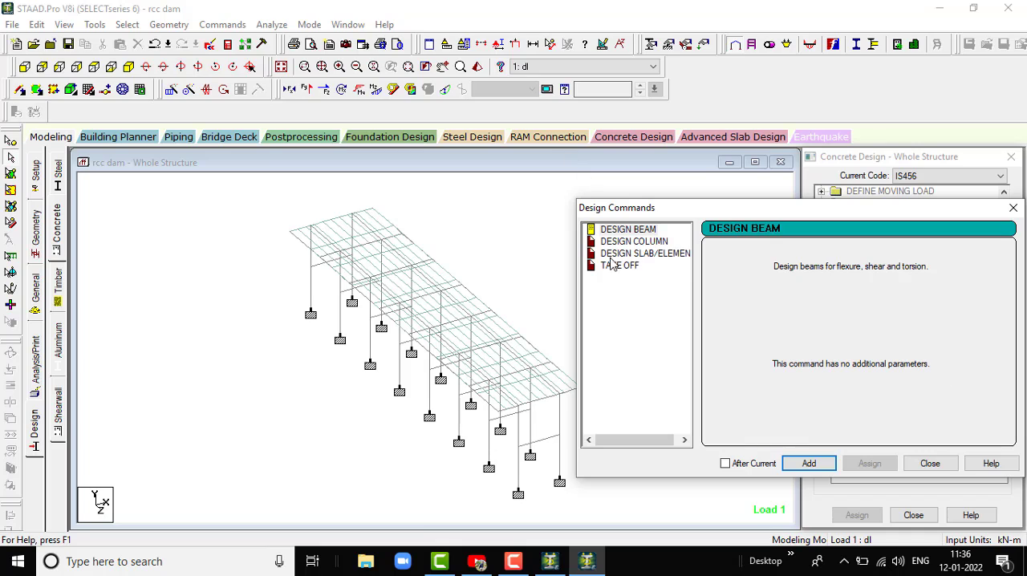
click(644, 233)
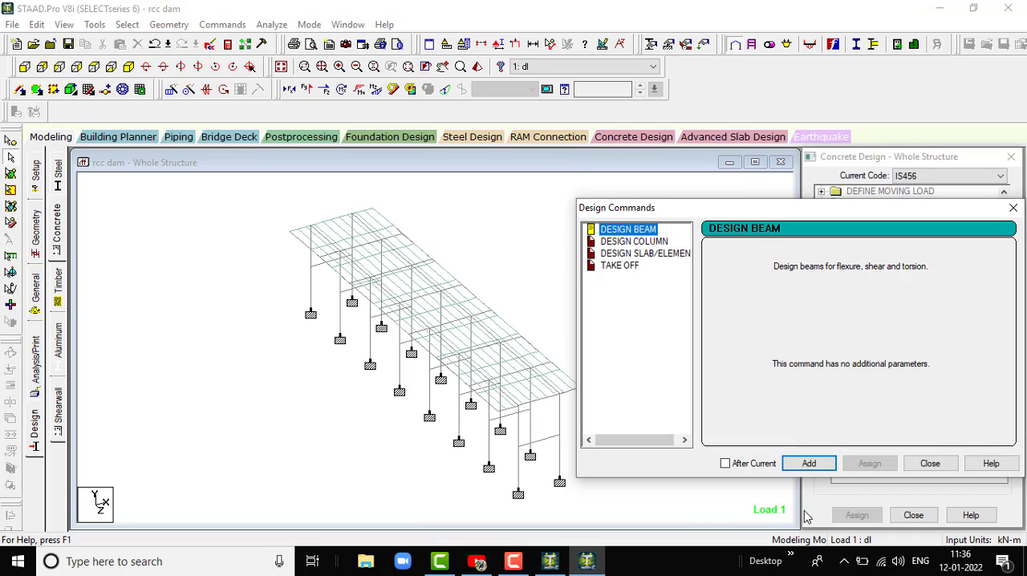
click(809, 463)
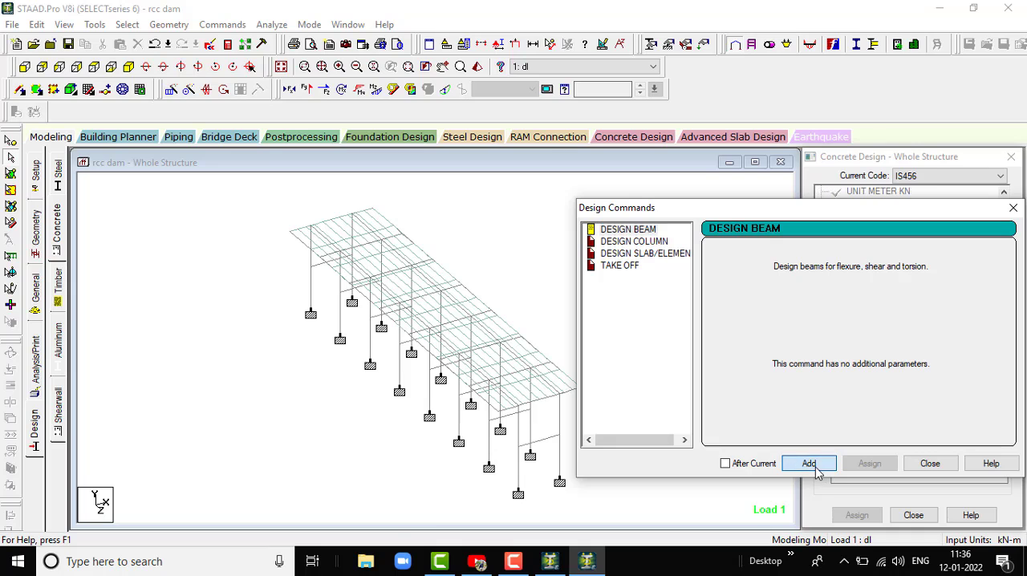
click(653, 241)
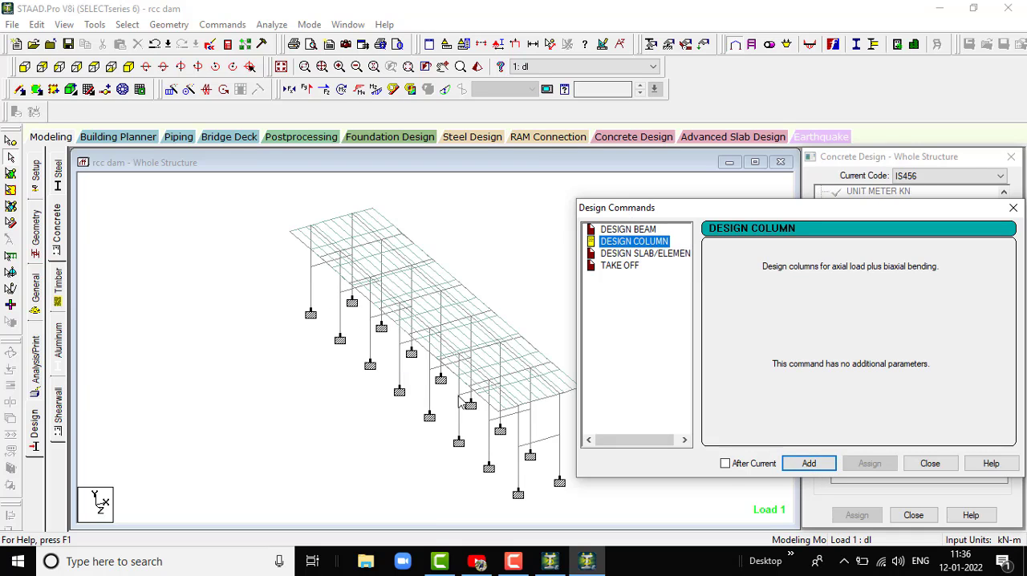
click(809, 463)
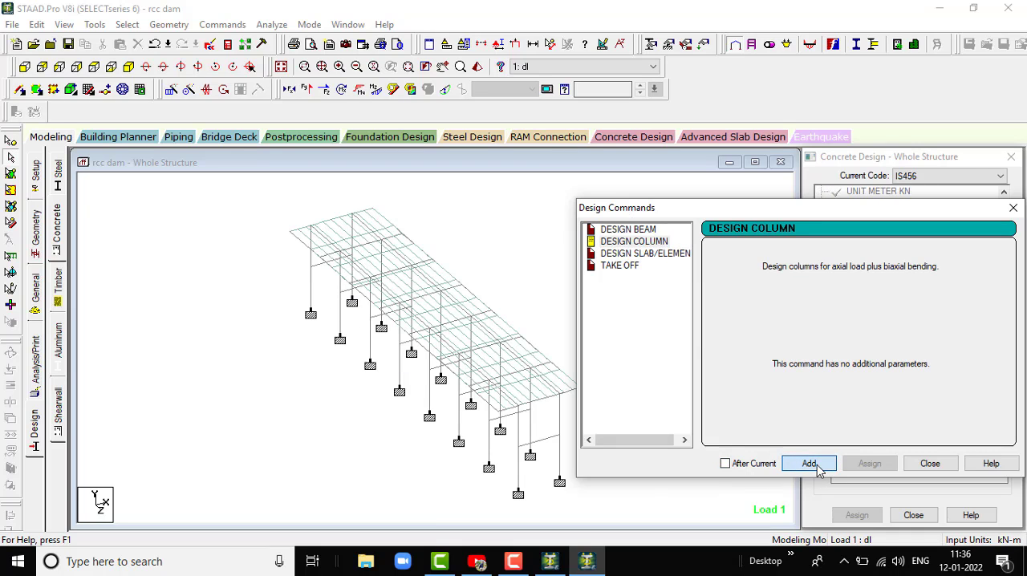
click(654, 253)
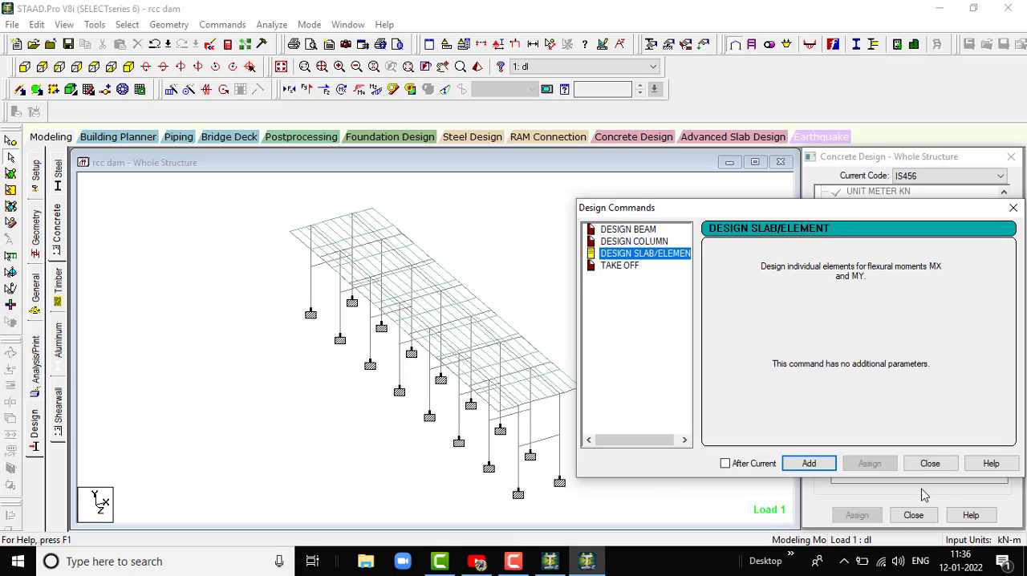
click(808, 463)
click(626, 269)
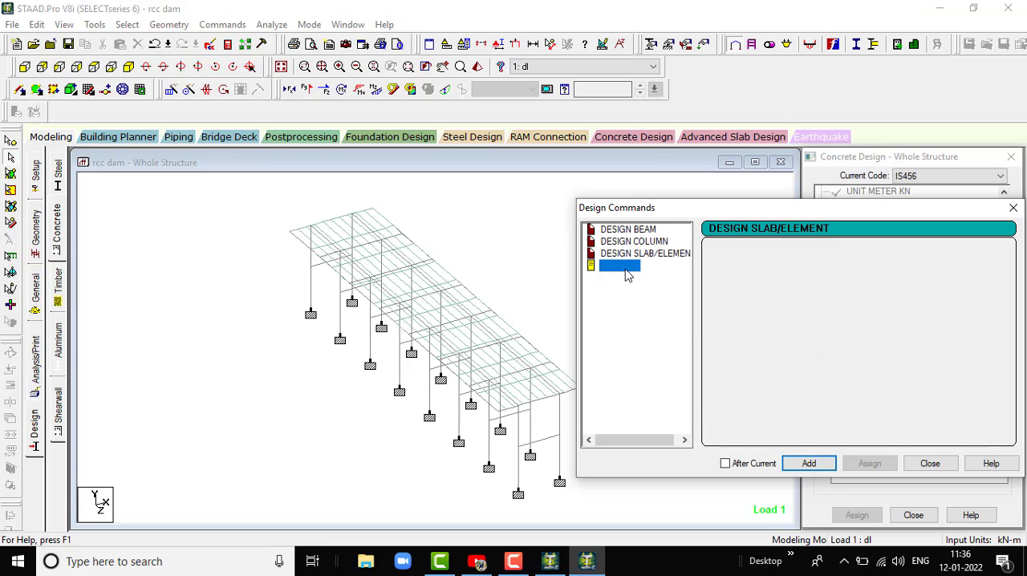
click(809, 463)
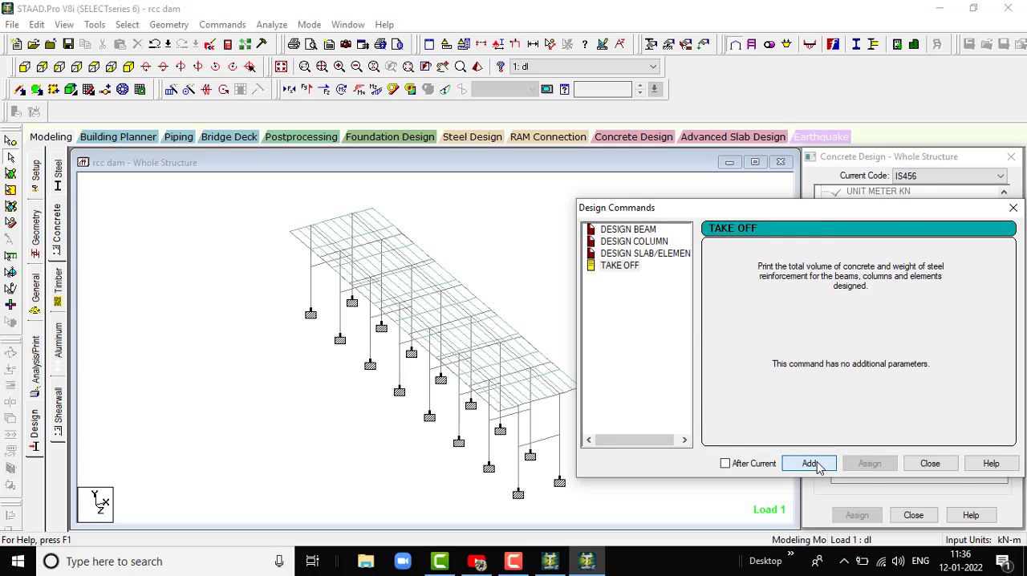
click(930, 464)
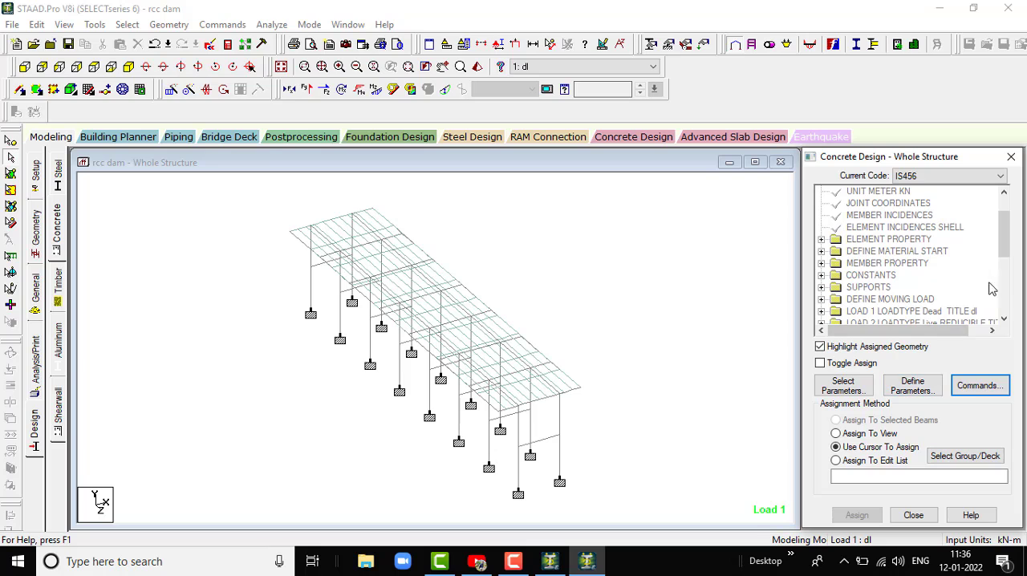
- Assign the FC 30000 parameter to all beams and plates in view
drag(1007, 237, 1009, 293)
click(882, 215)
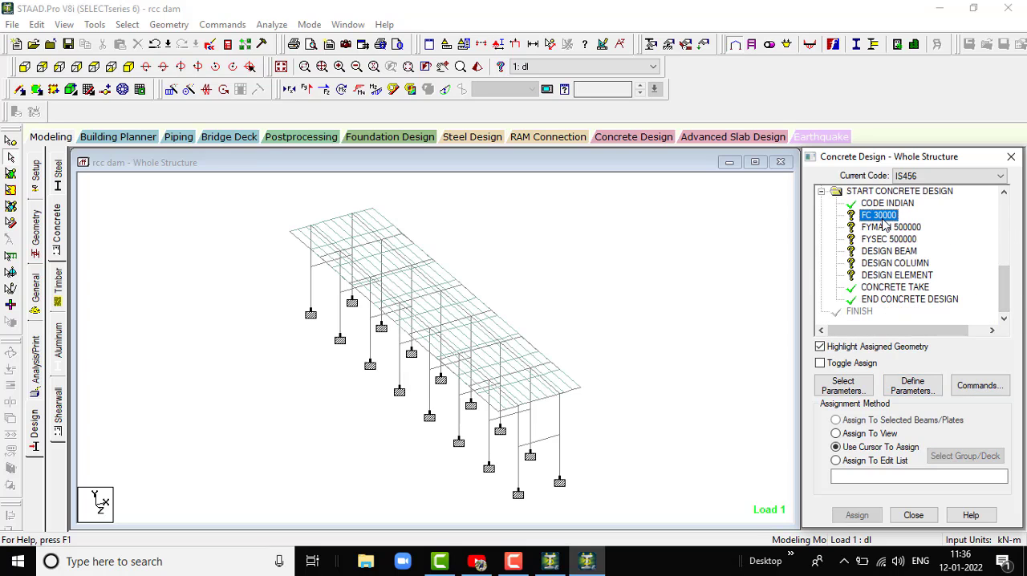
click(836, 433)
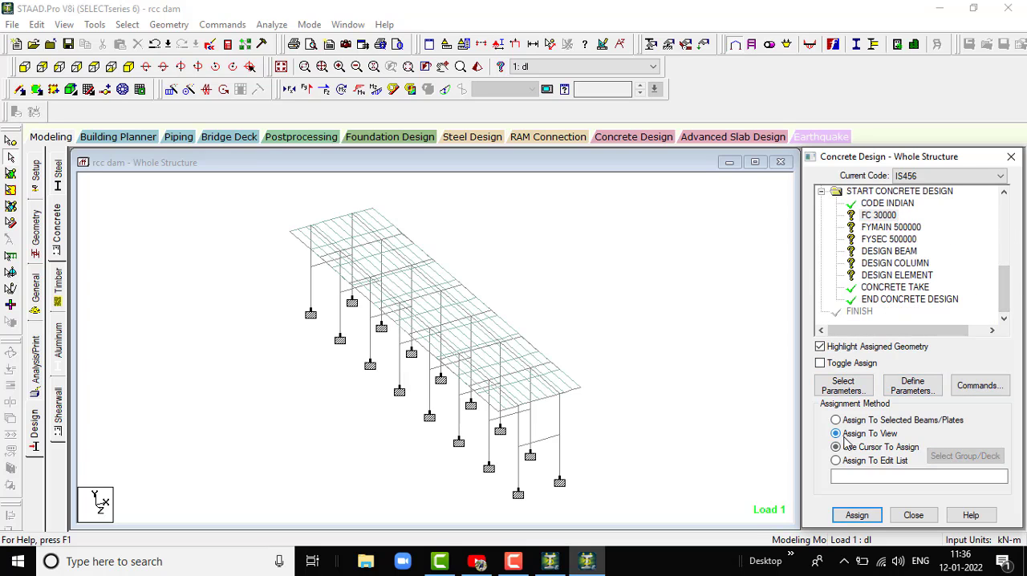
click(857, 515)
click(923, 377)
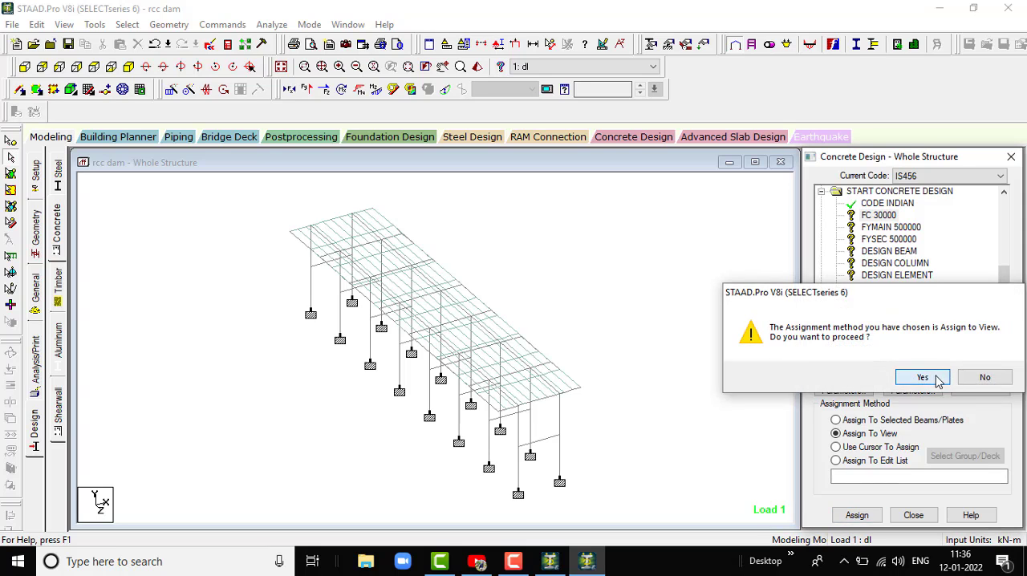
- Assign the FYMAIN 500000 and FYSEC 500000 parameters to the entire structure in view
click(880, 228)
click(836, 433)
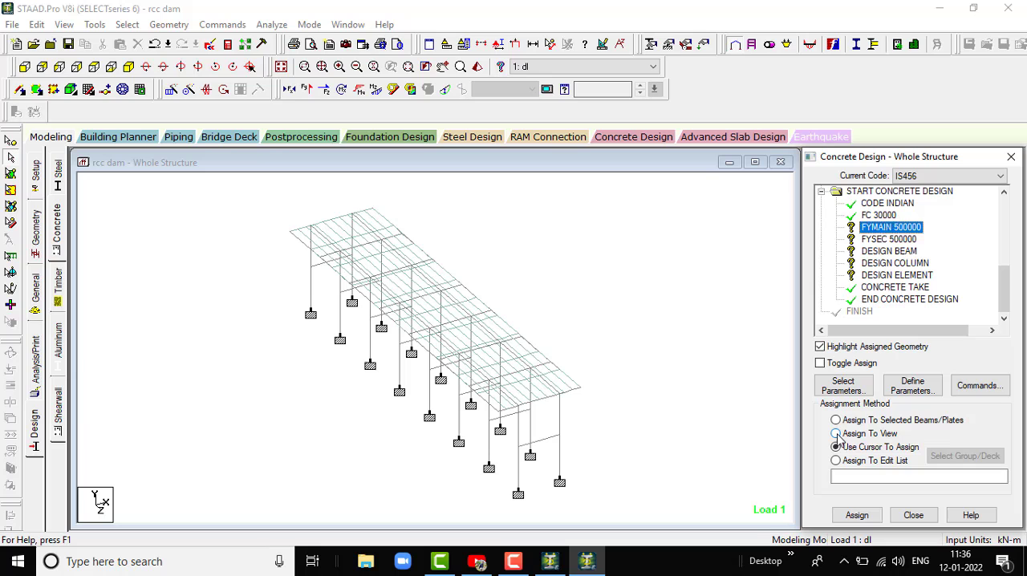
click(857, 515)
click(923, 377)
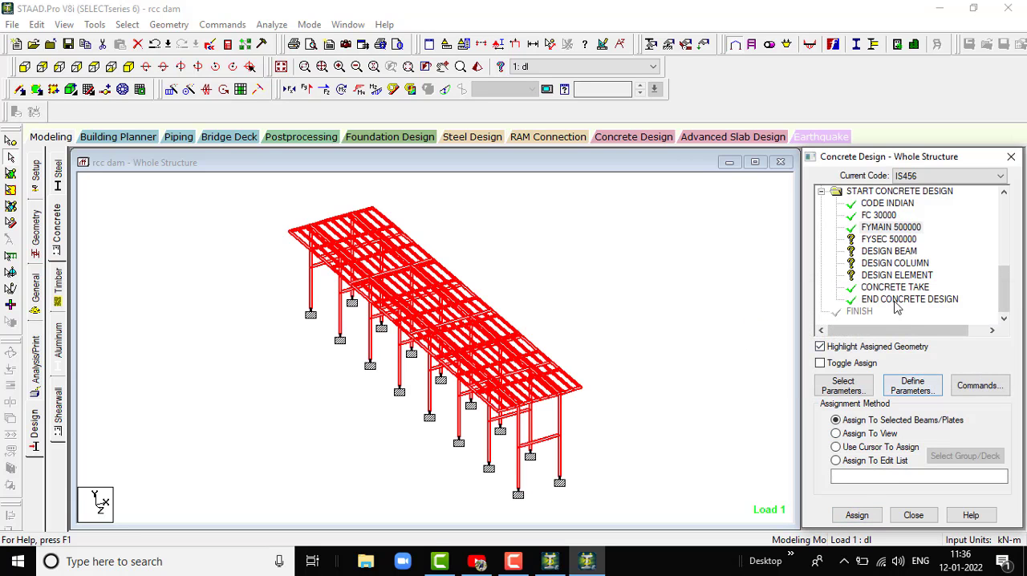
click(885, 240)
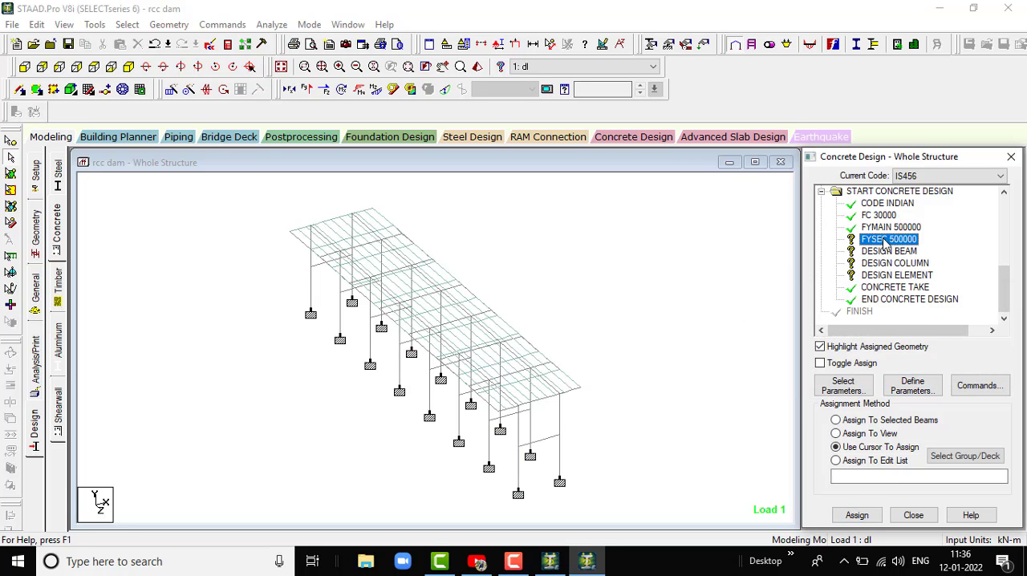
click(837, 434)
click(855, 516)
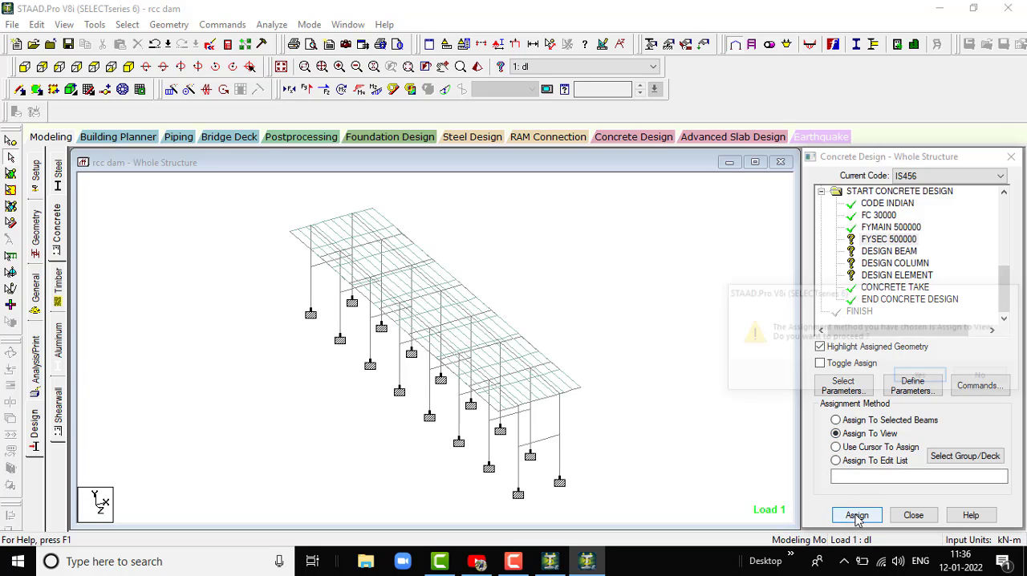
click(919, 378)
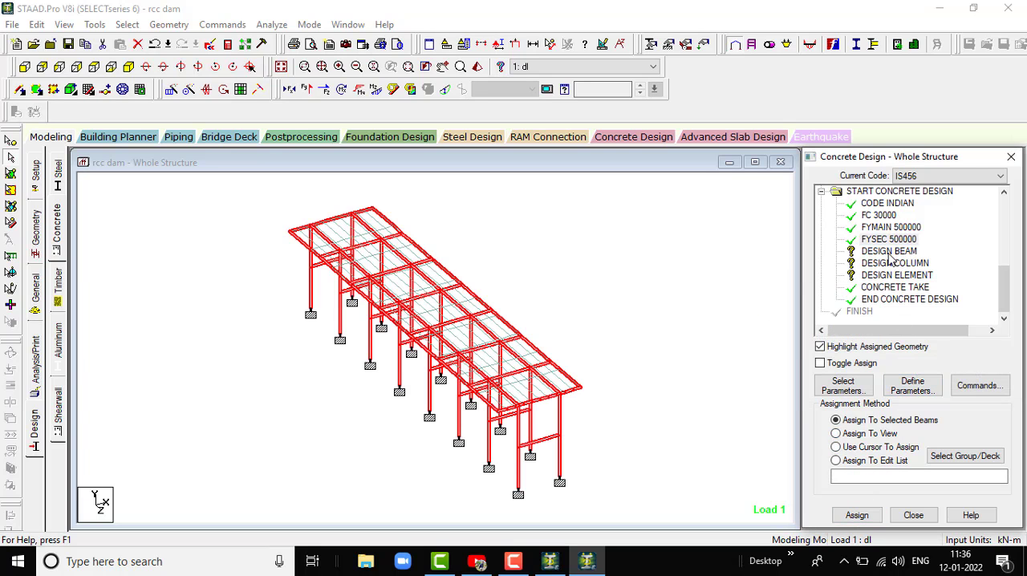
click(619, 339)
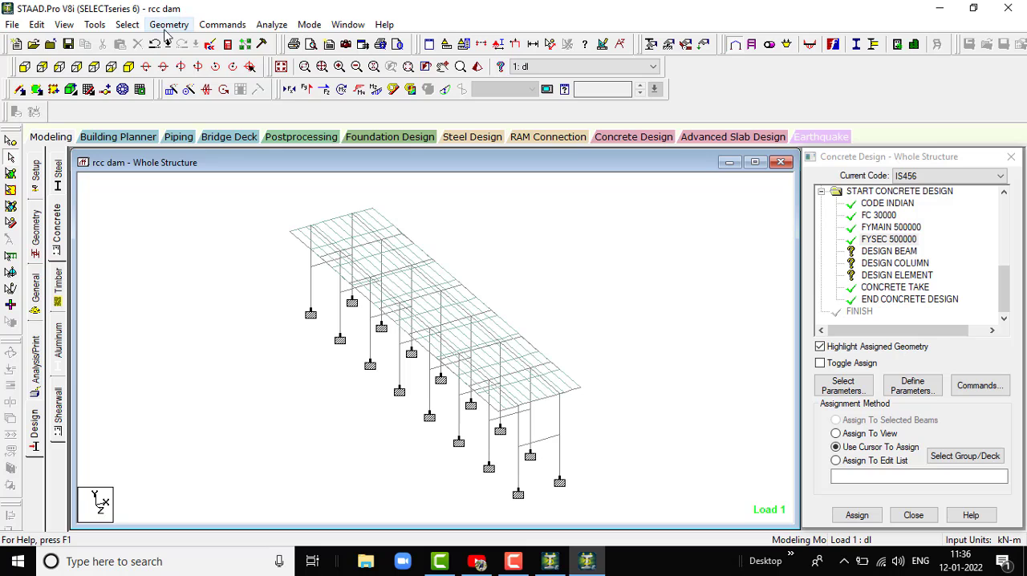
click(127, 24)
mouse_move(192, 299)
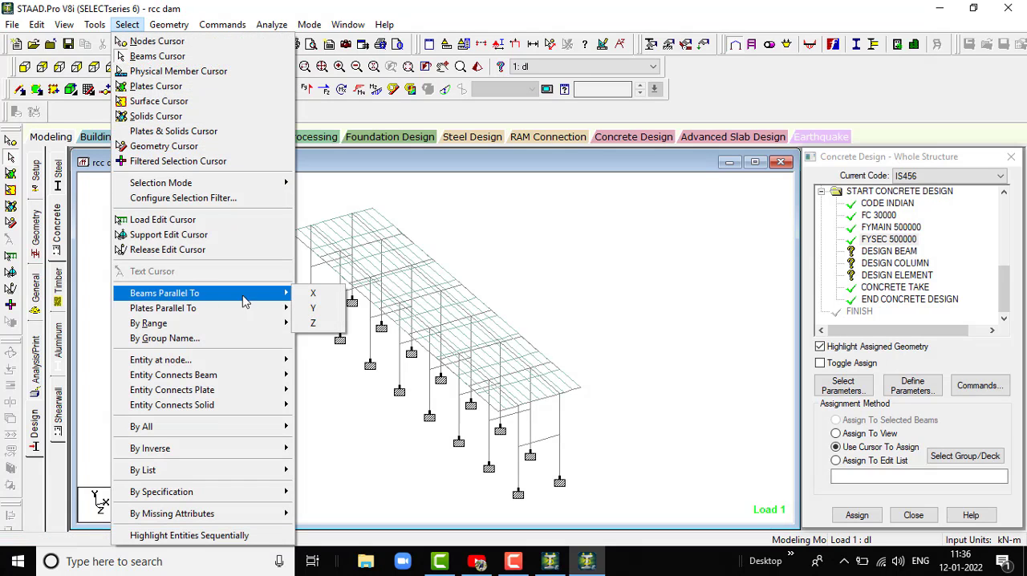
click(309, 293)
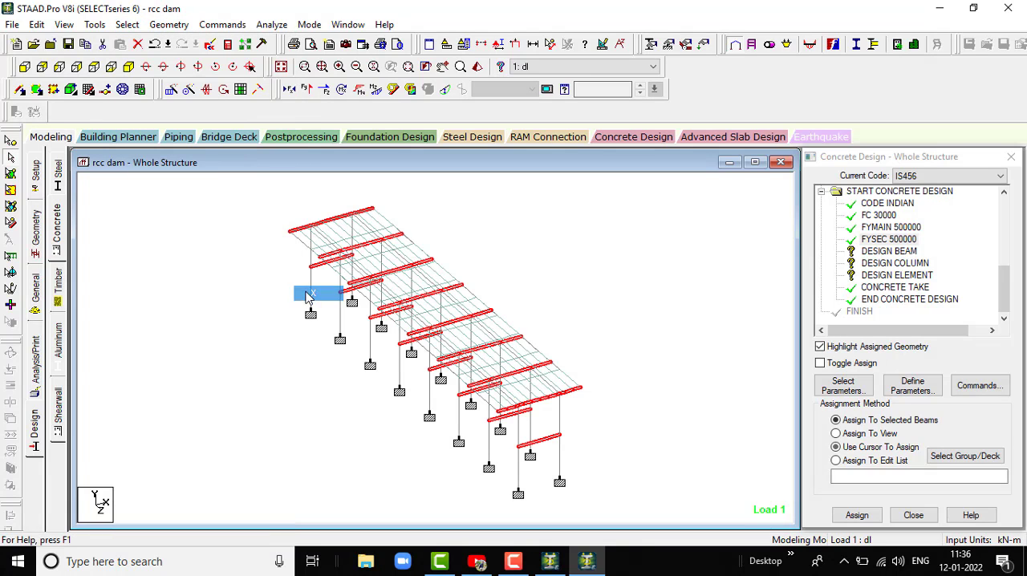
click(127, 24)
mouse_move(185, 300)
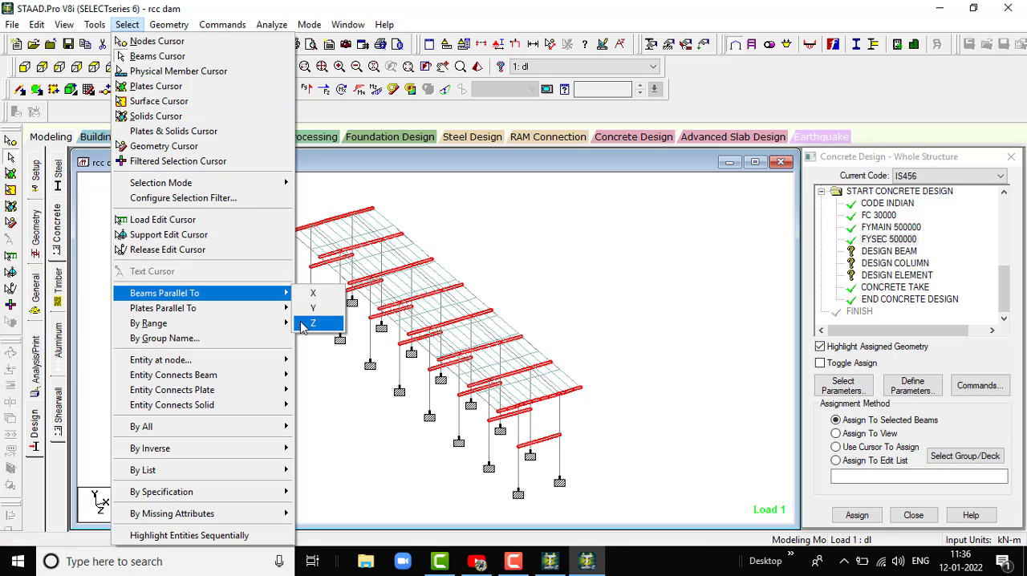
click(309, 323)
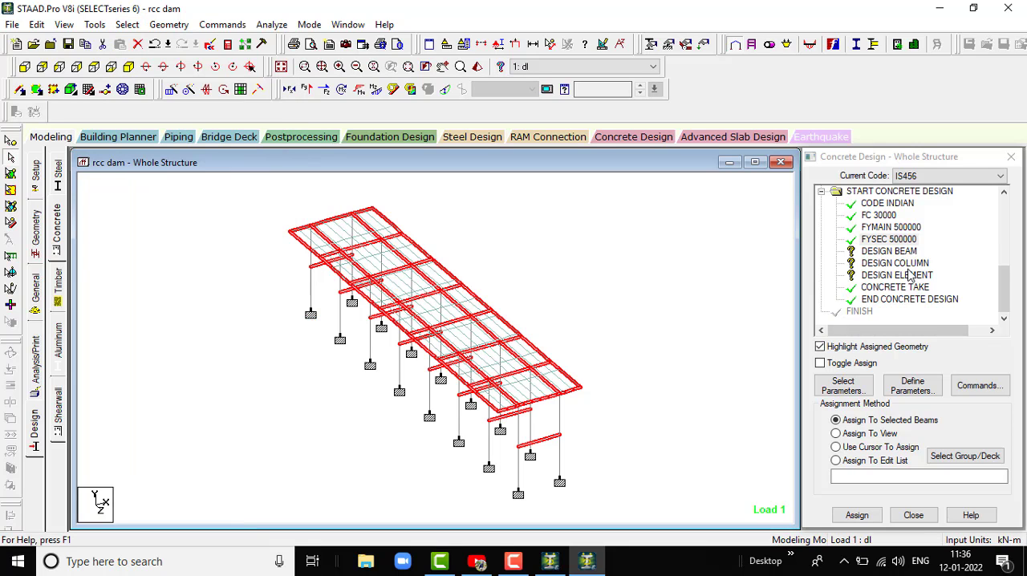
- Assign the DESIGN BEAM command to all beams parallel to the X and Z axes
click(888, 252)
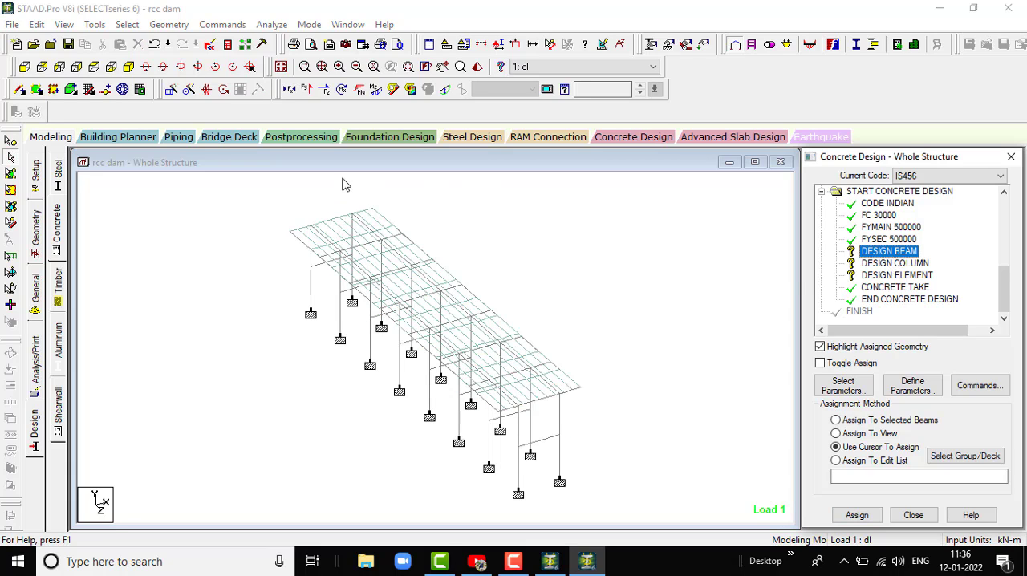
scroll(891, 257, up, 1)
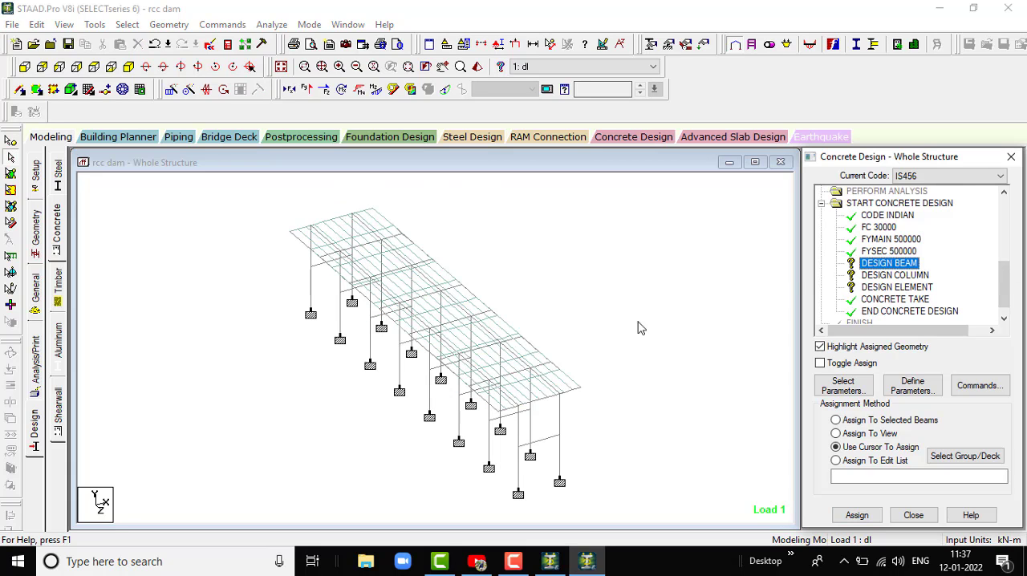
scroll(894, 269, down, 1)
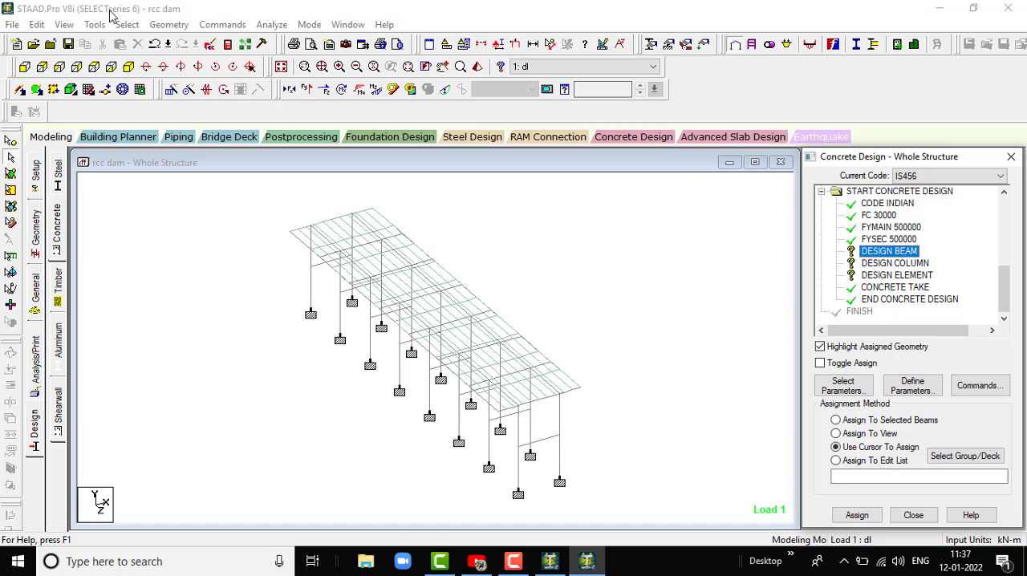
click(130, 26)
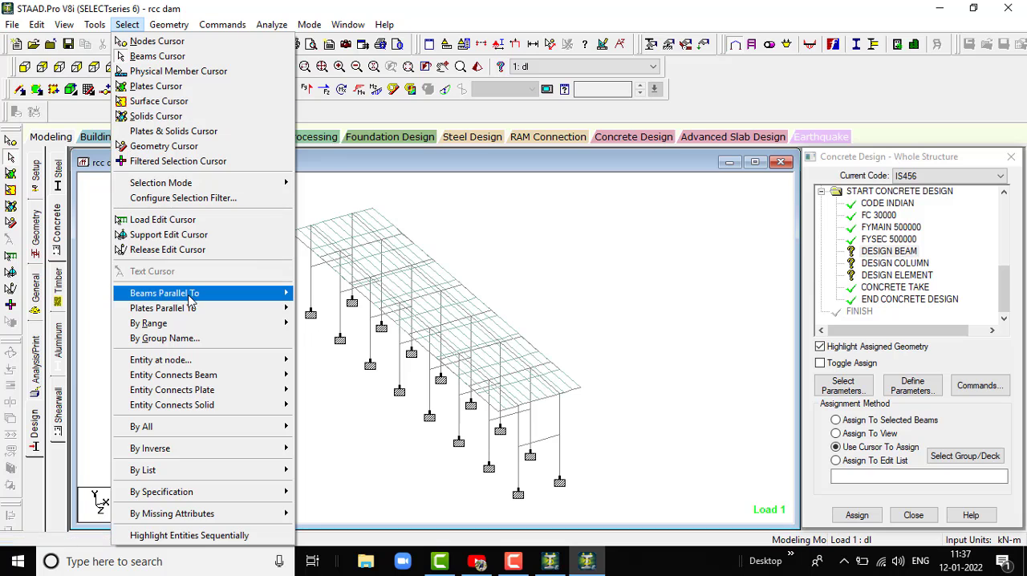
mouse_move(191, 300)
click(314, 294)
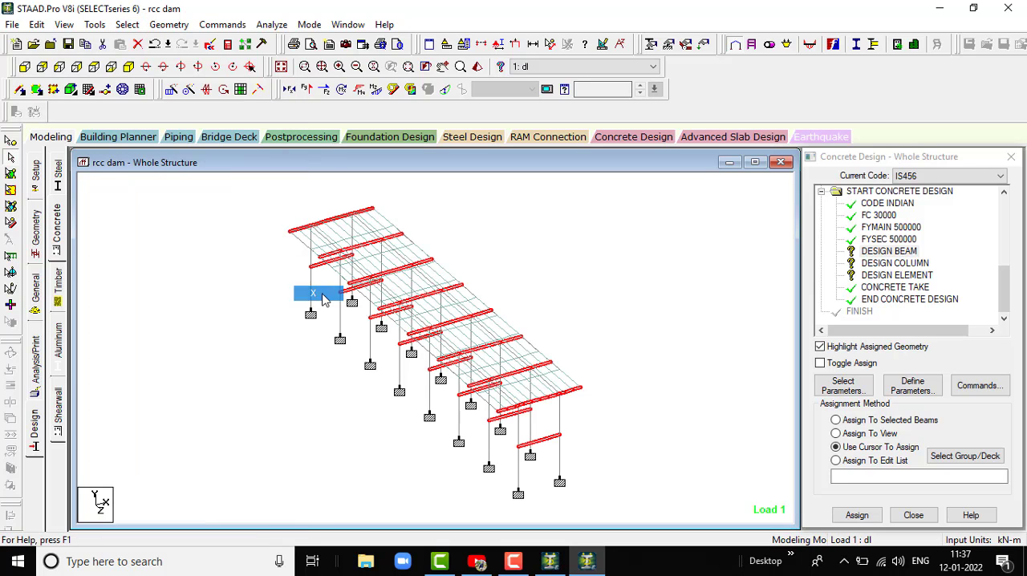
click(128, 25)
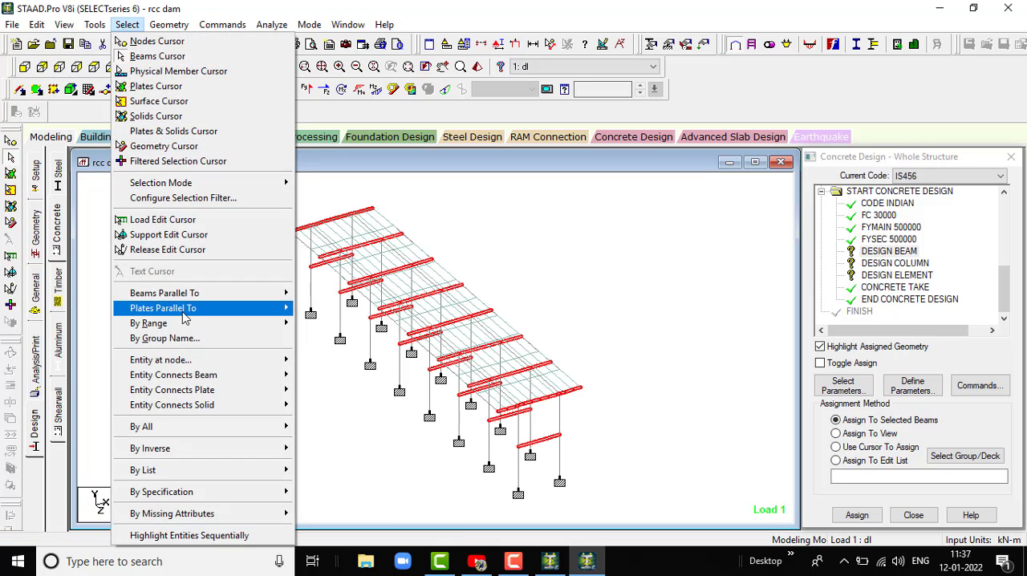
mouse_move(200, 295)
click(314, 324)
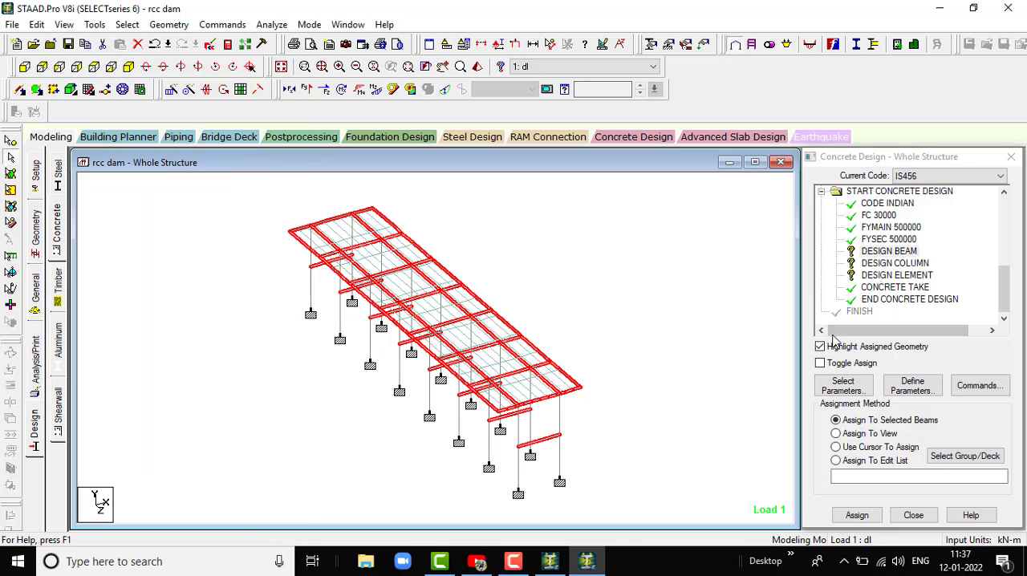
click(879, 523)
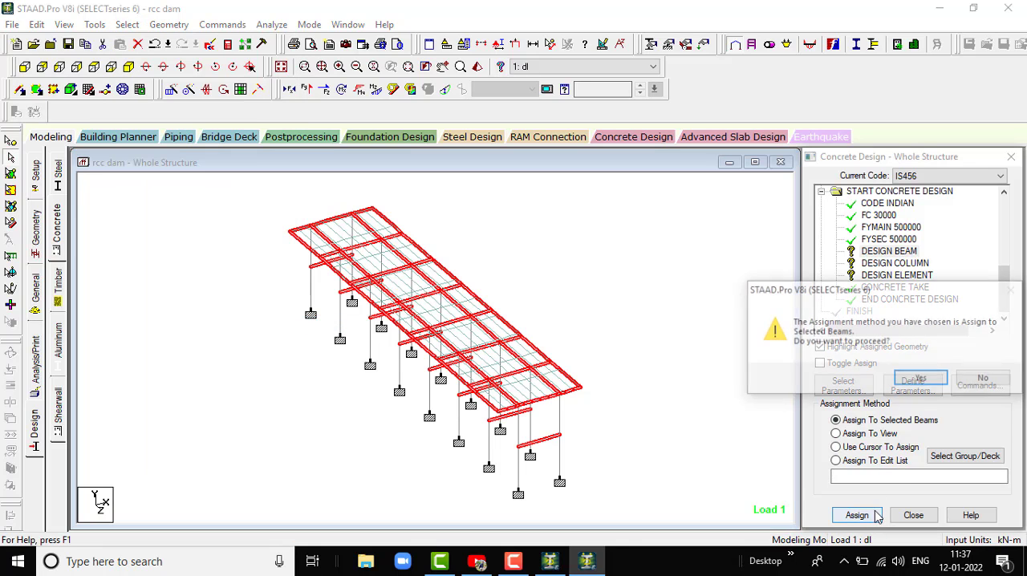
click(917, 377)
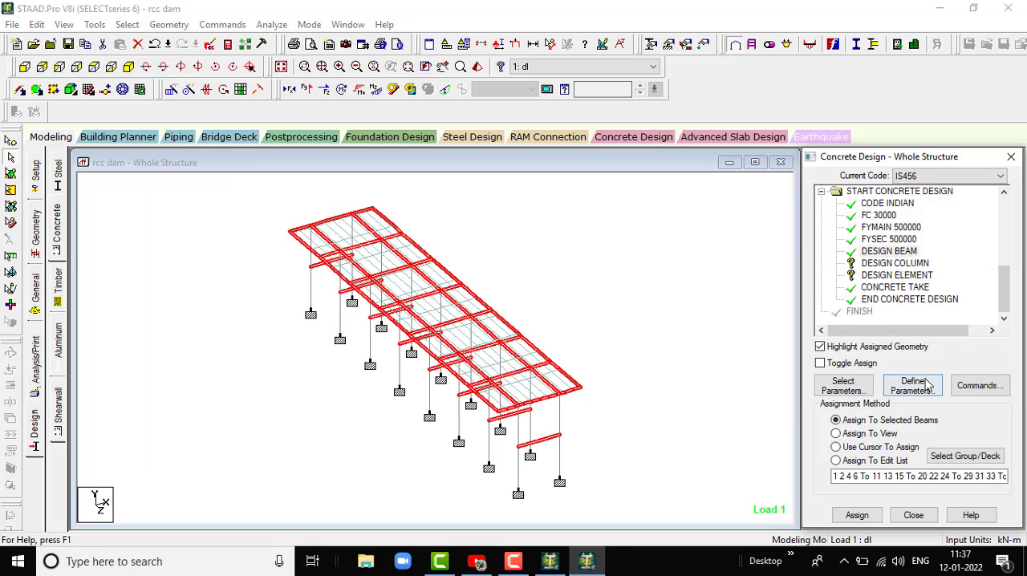
- Assign the DESIGN COLUMN command to all vertical members parallel to the Y axis
click(895, 263)
click(168, 24)
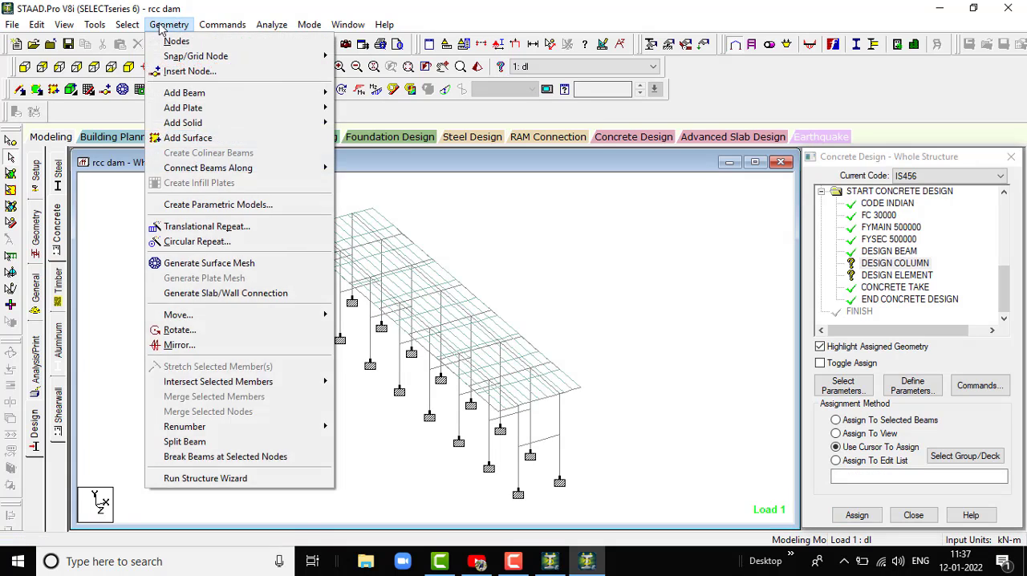
mouse_move(127, 24)
mouse_move(176, 302)
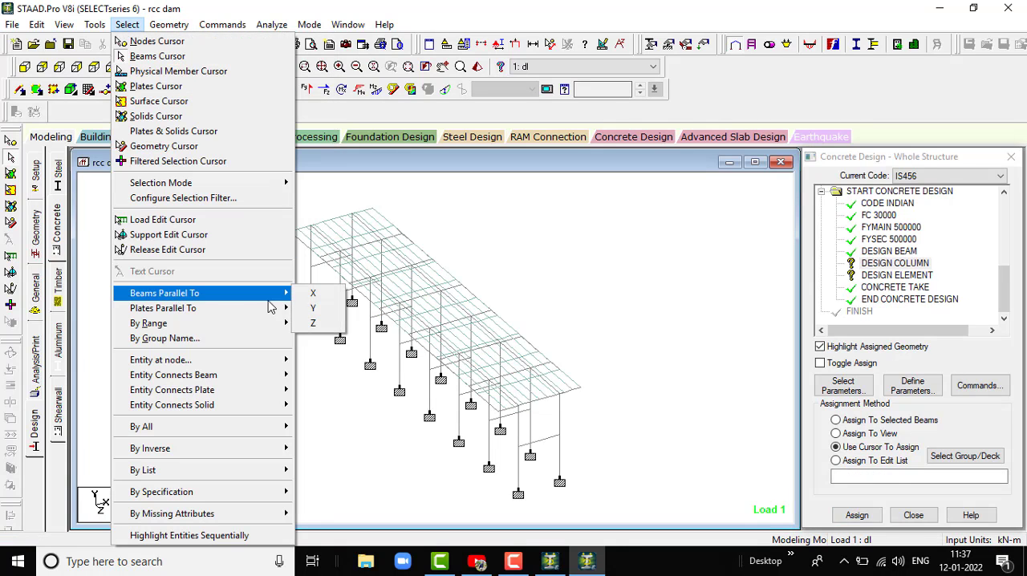
click(332, 310)
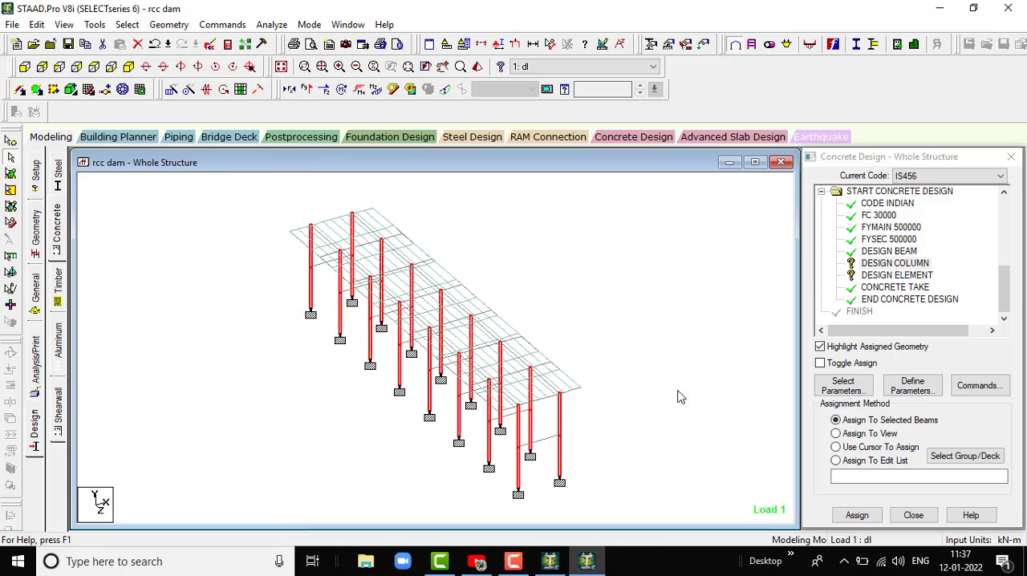
click(856, 515)
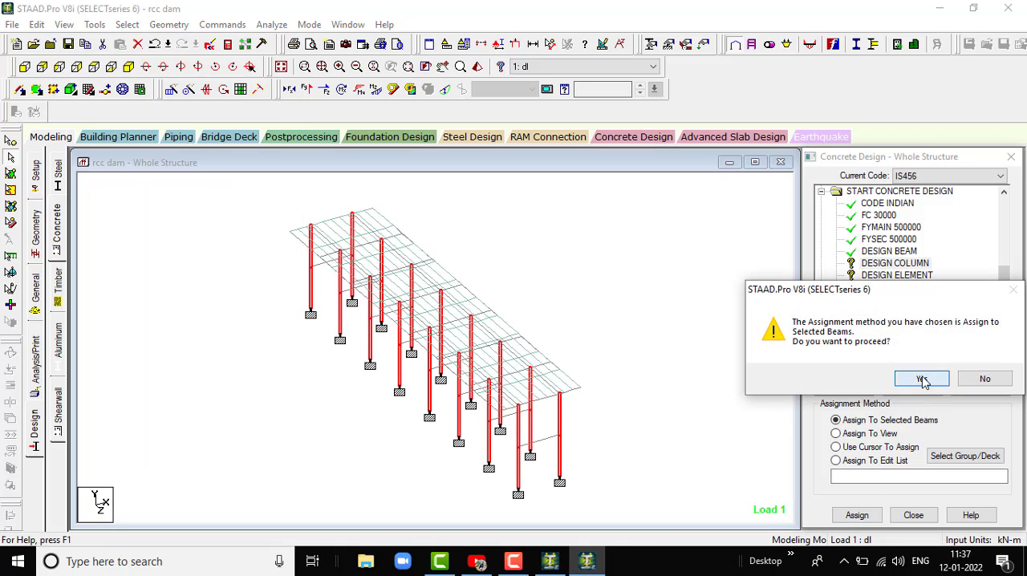
click(921, 379)
- Assign the DESIGN ELEMENT command to all plates of the deck slab
click(890, 276)
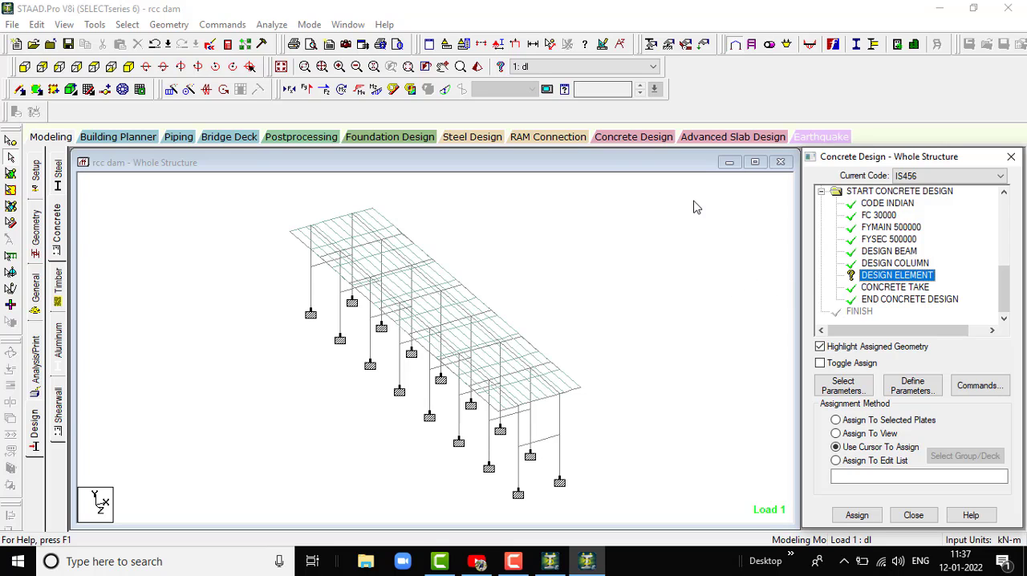
click(11, 173)
scroll(320, 268, down, 1)
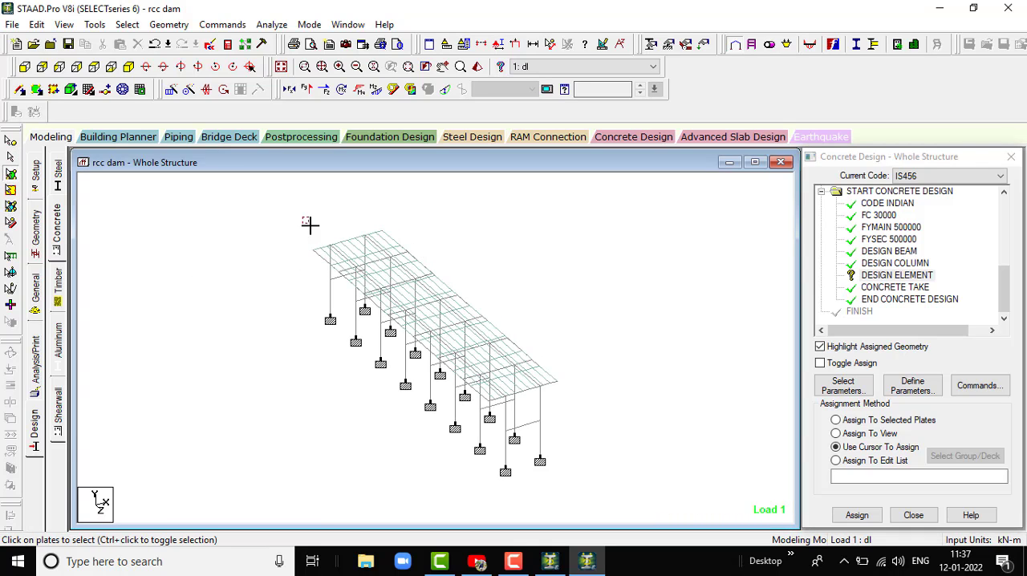
drag(589, 374, 603, 414)
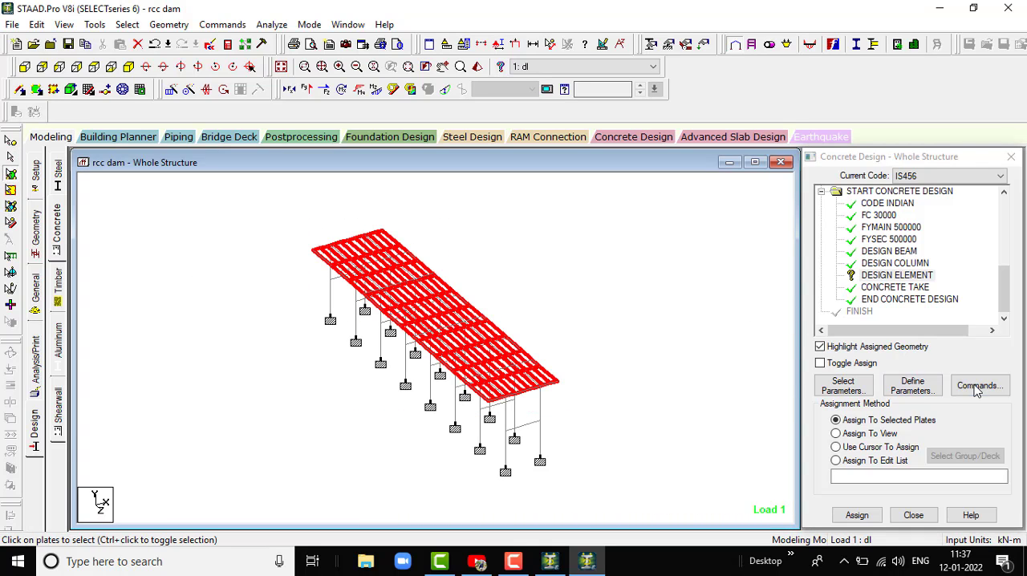
click(857, 515)
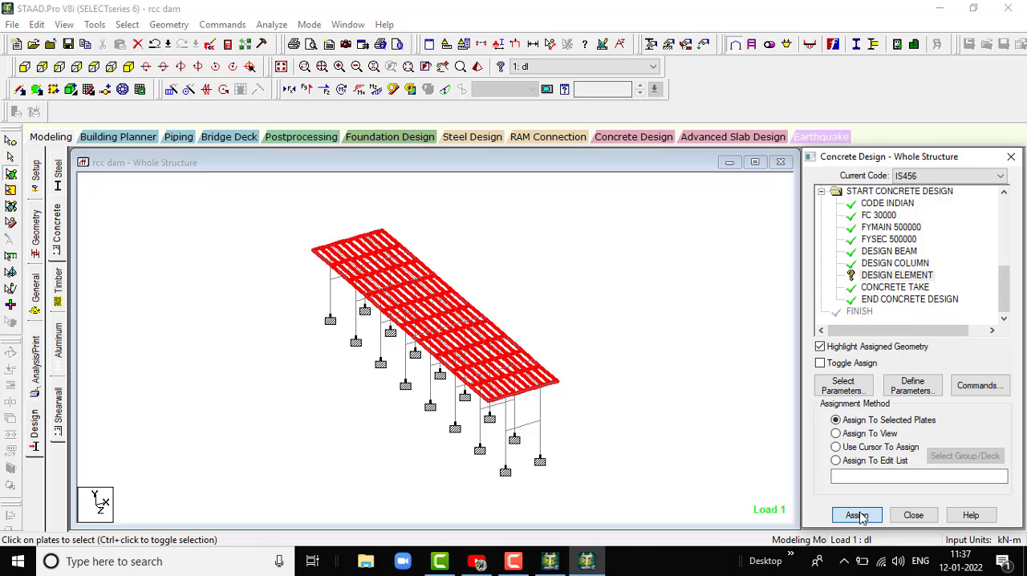
click(937, 382)
- Add another Perform Analysis command with the No Print option after the concrete design
click(36, 367)
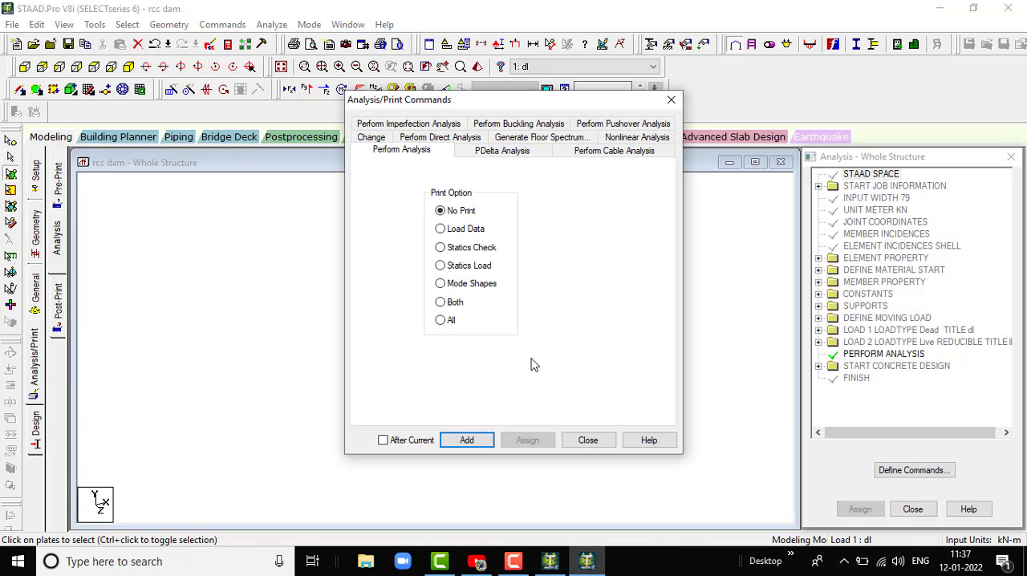
click(467, 440)
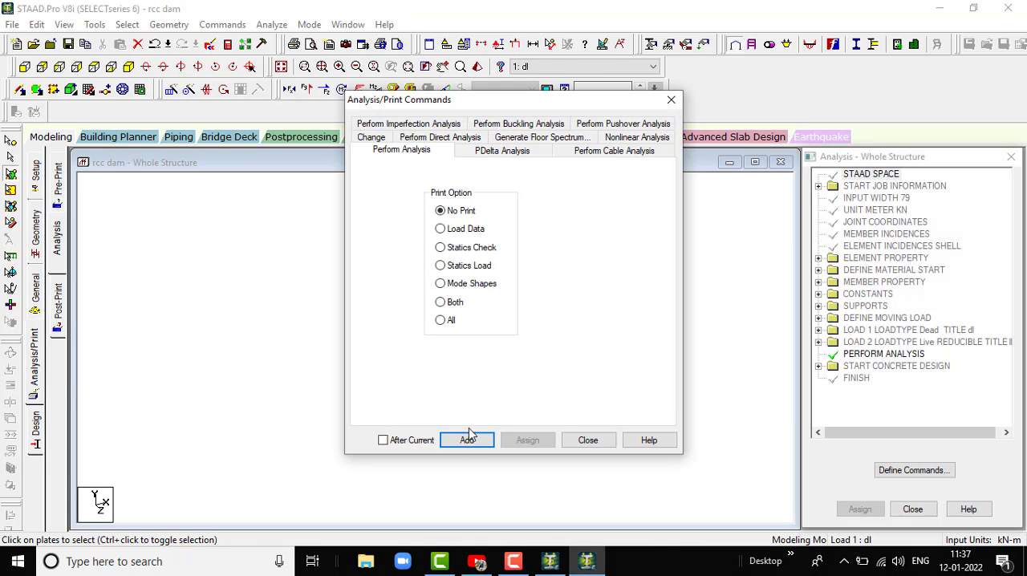
click(588, 440)
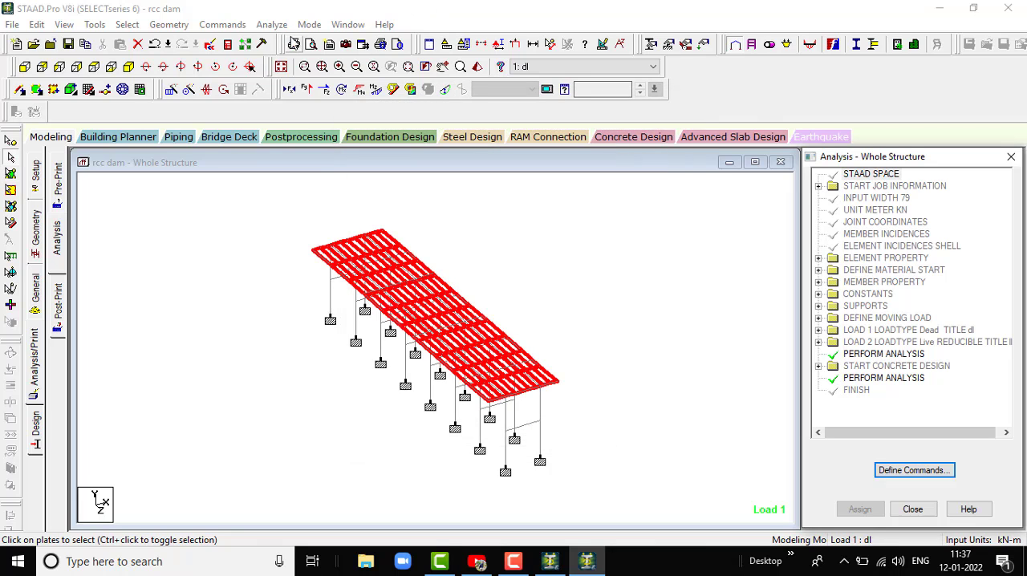
- Run the analysis and go to post-processing mode with load cases 1 dl and 2 ll selected for the results
click(273, 25)
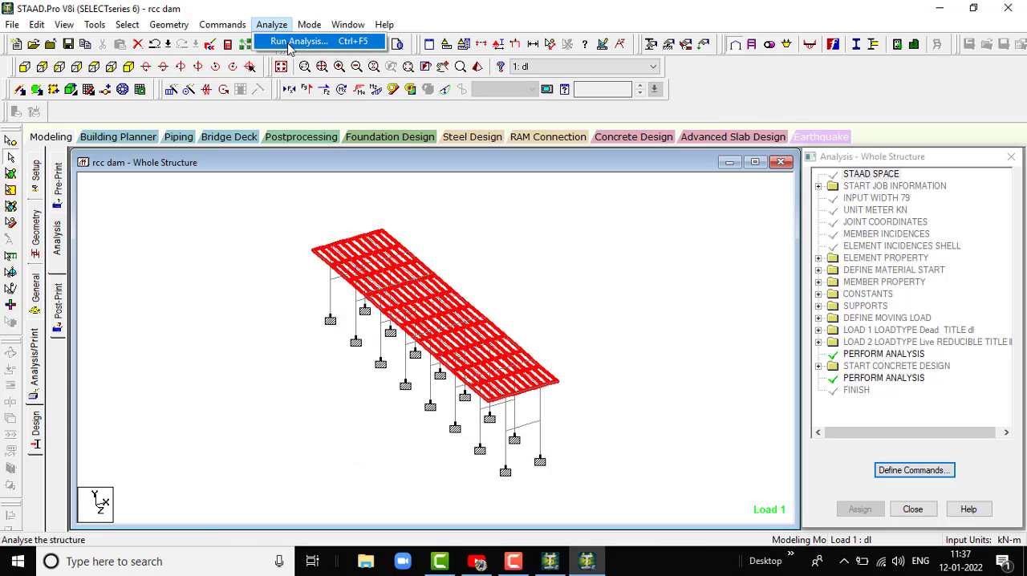
click(297, 42)
click(422, 316)
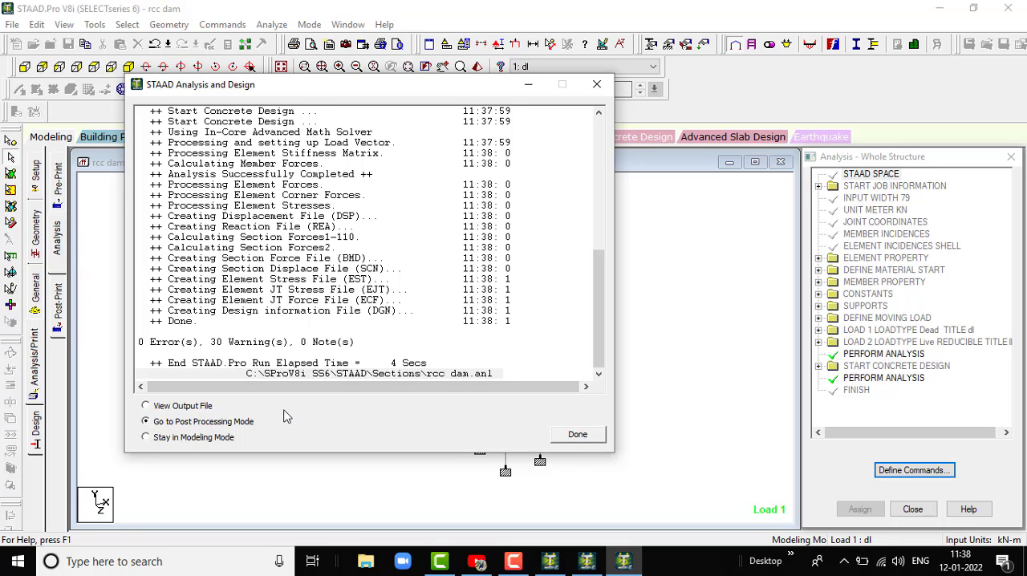
click(578, 434)
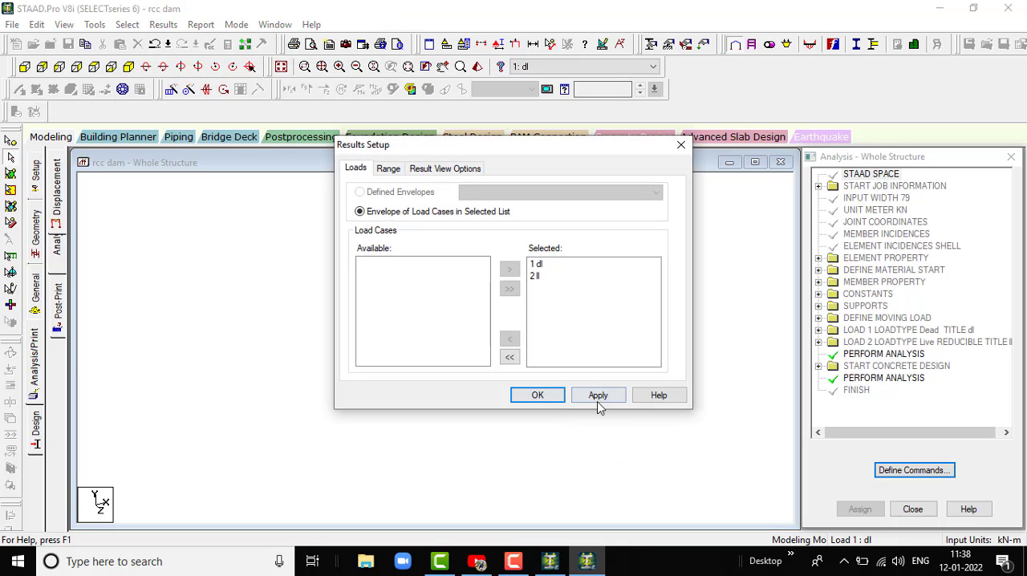
click(601, 398)
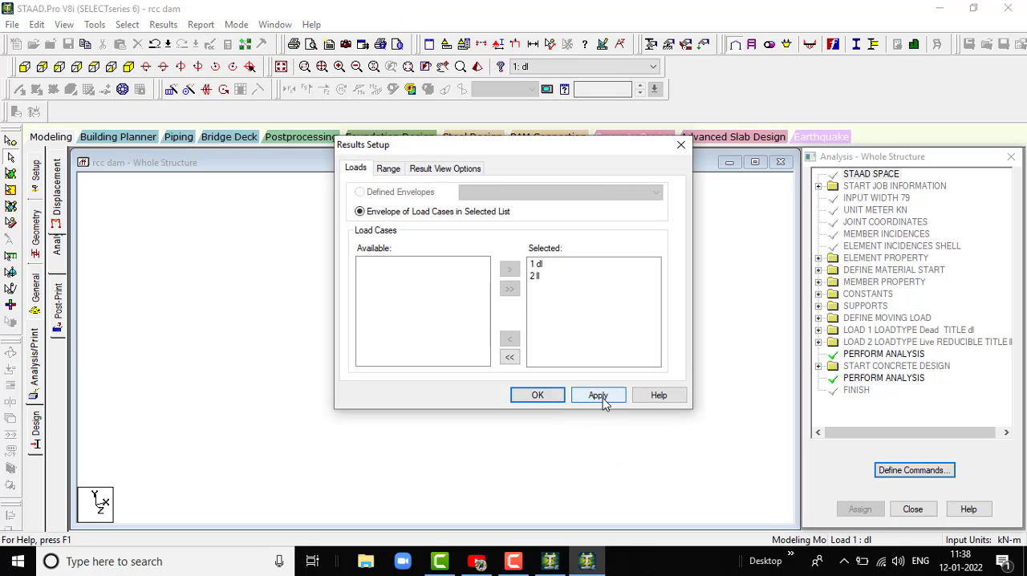
click(536, 395)
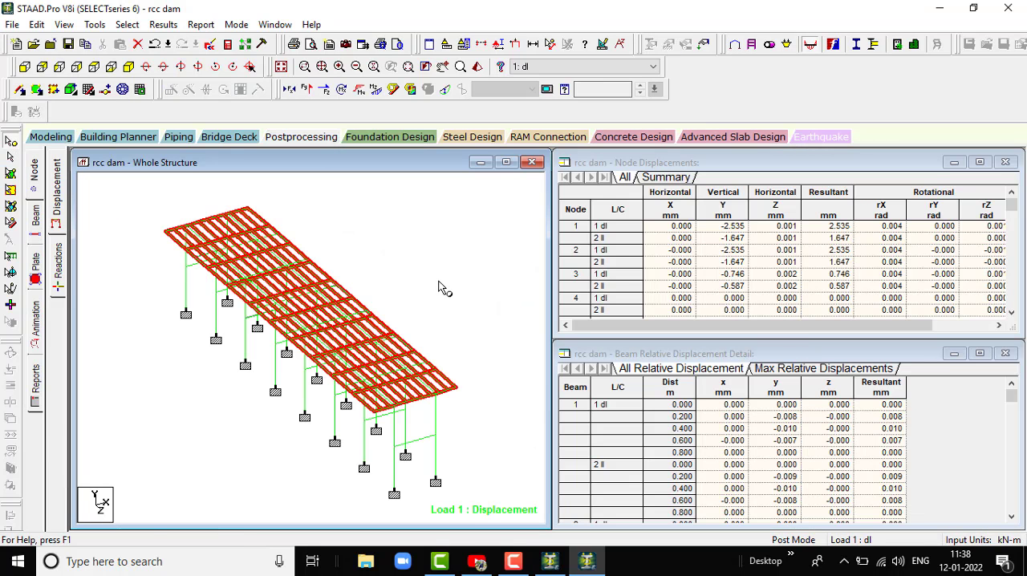
- Examine the axial force, Shear Y and Shear Z diagrams one after another on the whole structure for load case 1
click(299, 90)
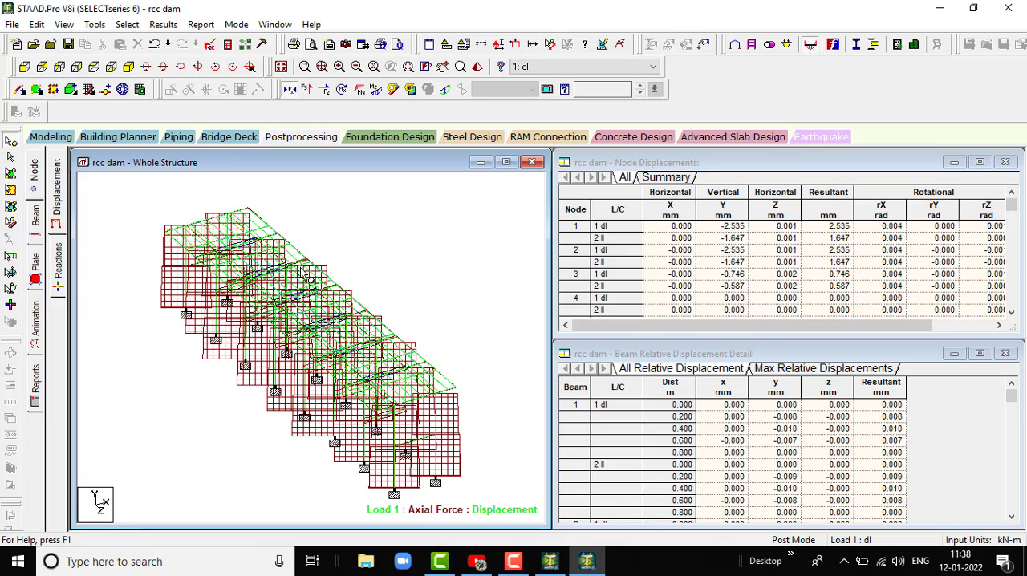
click(289, 91)
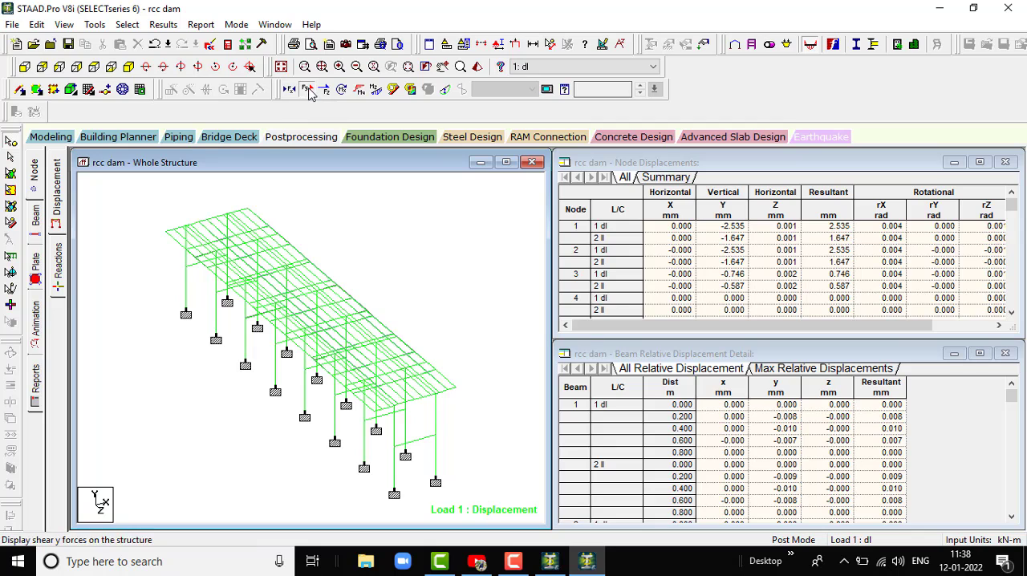
click(307, 89)
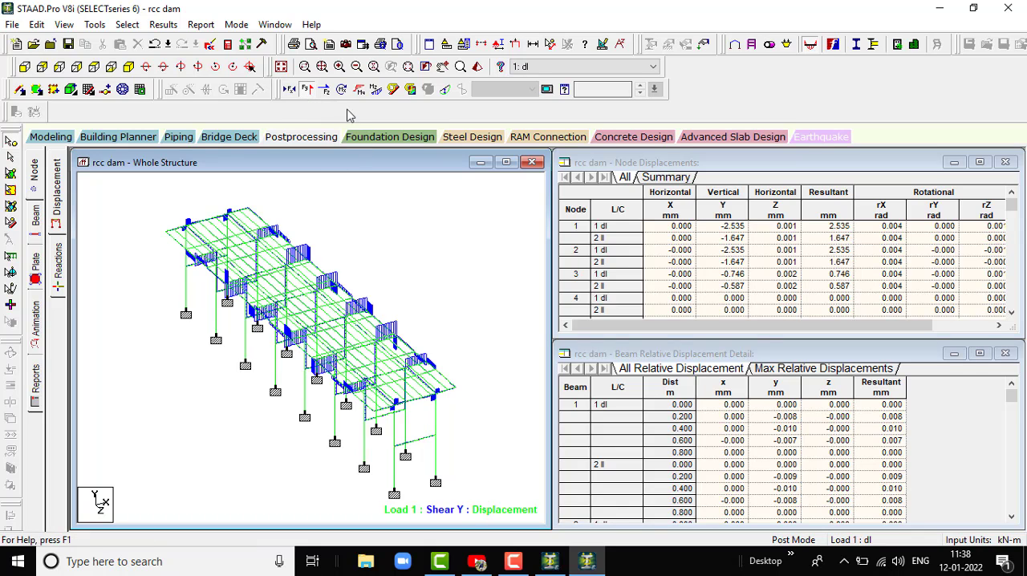
click(310, 91)
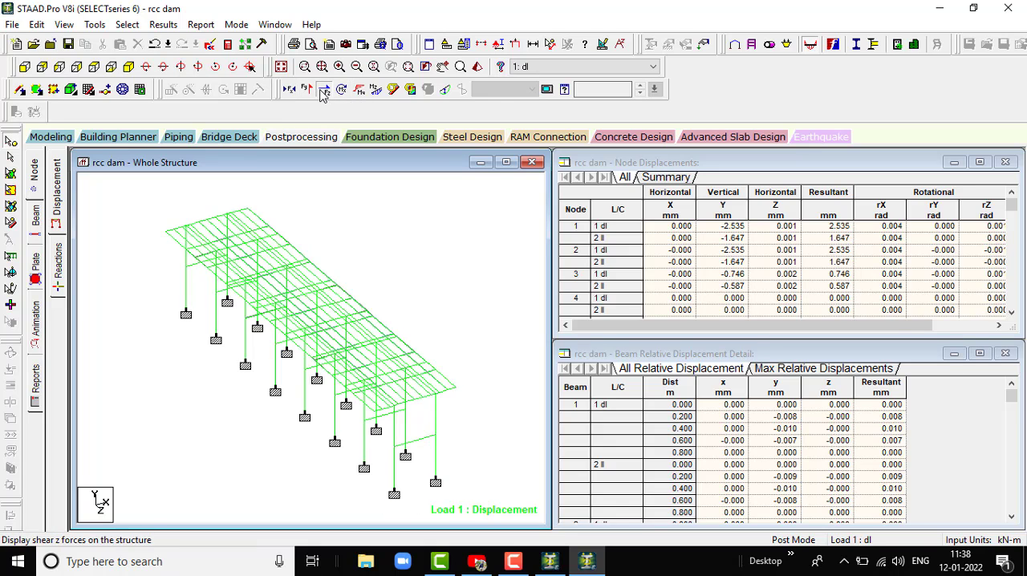
click(324, 90)
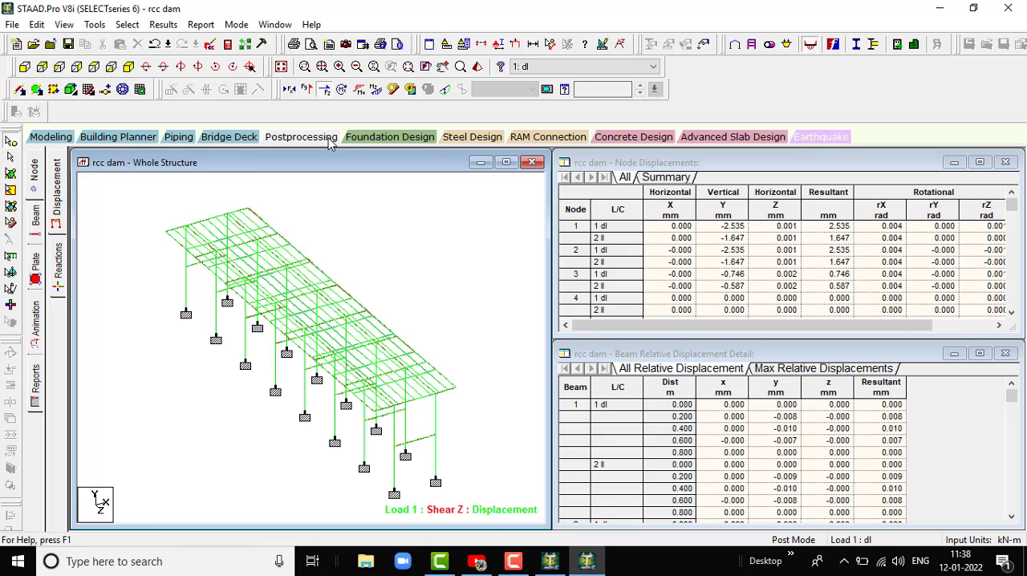
- Examine the torsion, Bending Y, Bending Z and beam stress diagrams one after another on the whole structure for load case 1
click(325, 89)
click(342, 90)
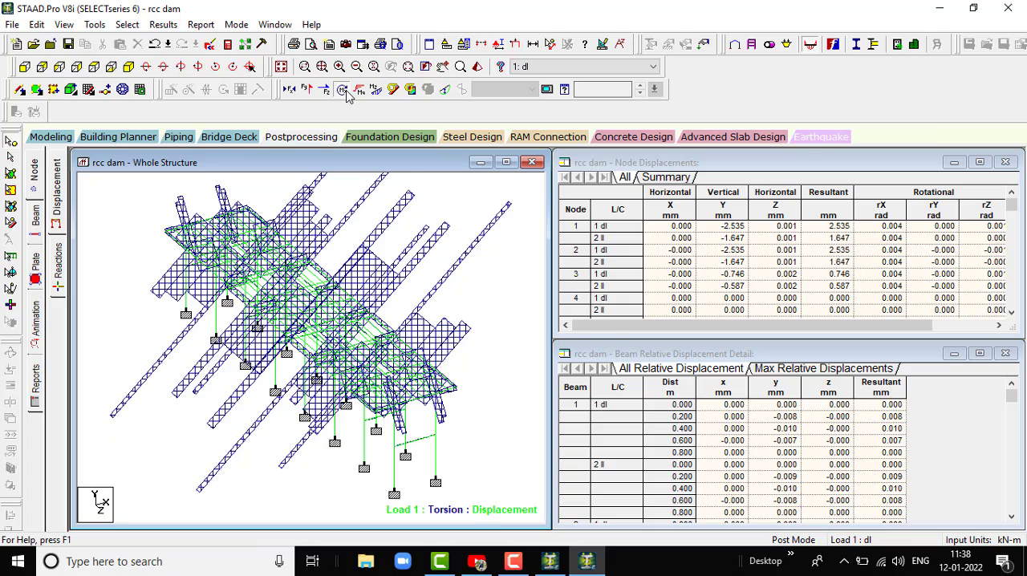
click(342, 91)
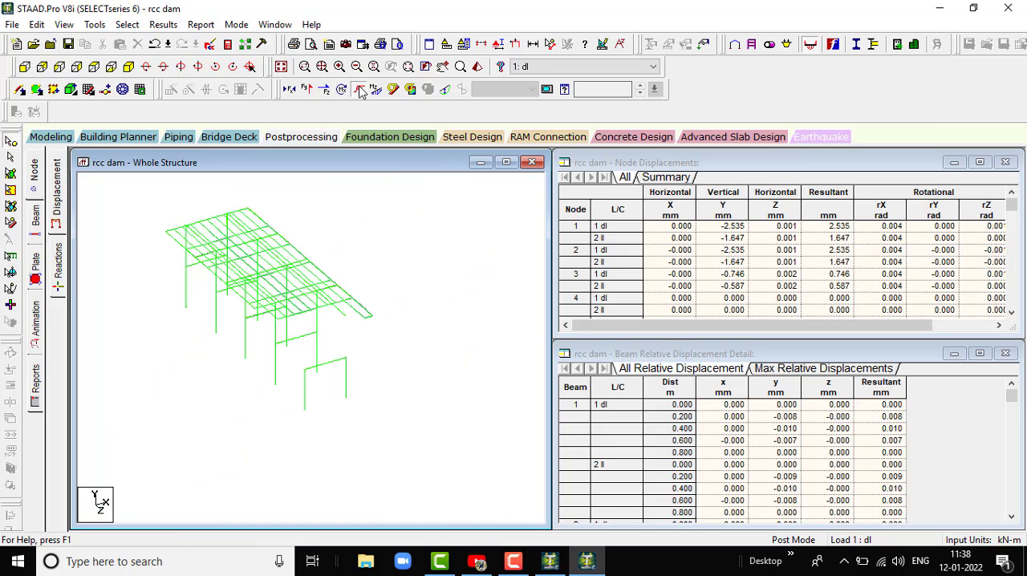
click(359, 90)
click(361, 90)
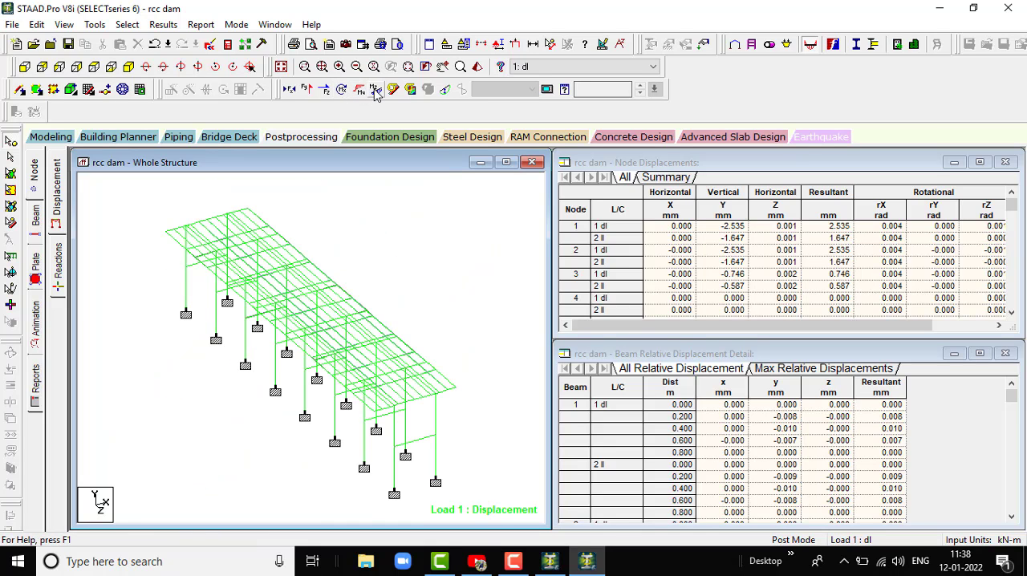
click(376, 89)
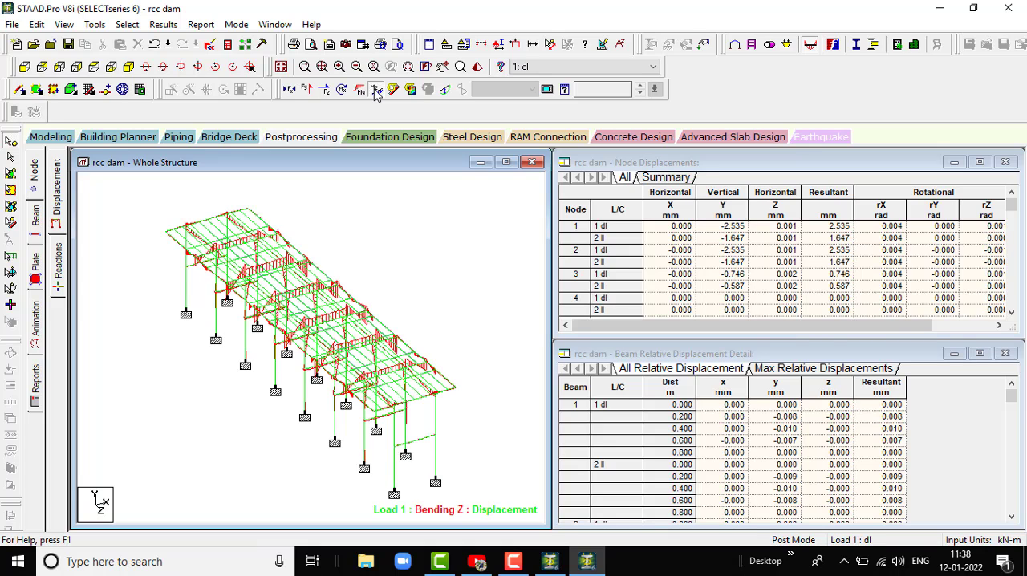
click(376, 90)
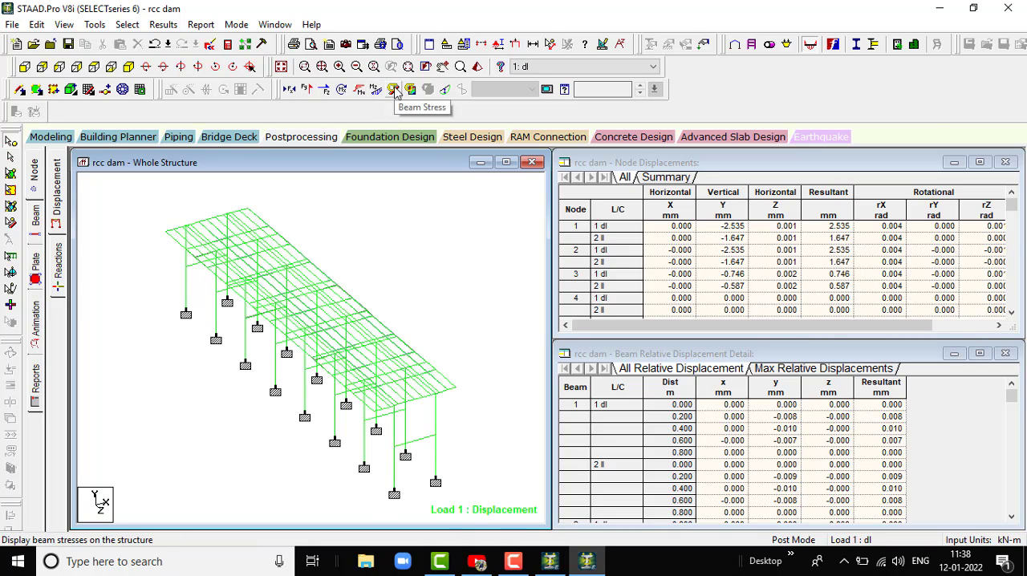
click(394, 90)
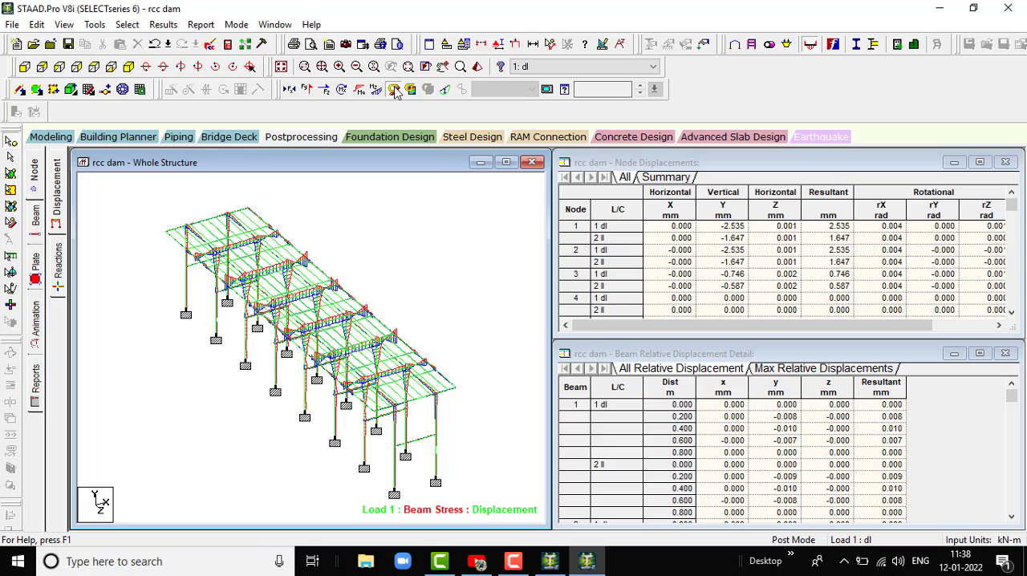
click(393, 89)
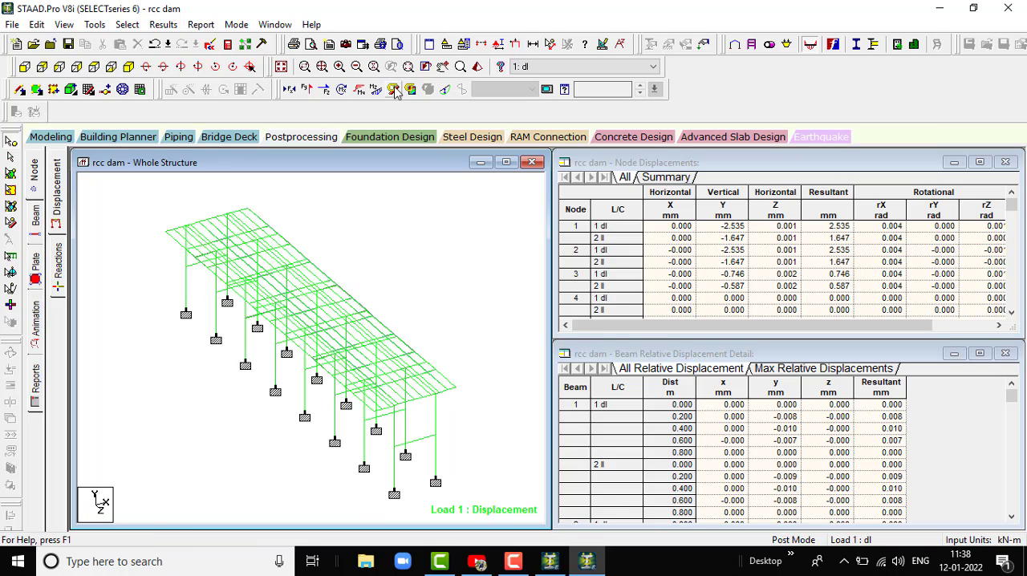
- Hide the displacement diagram and switch the displayed load case to 2: ll
click(445, 91)
click(536, 67)
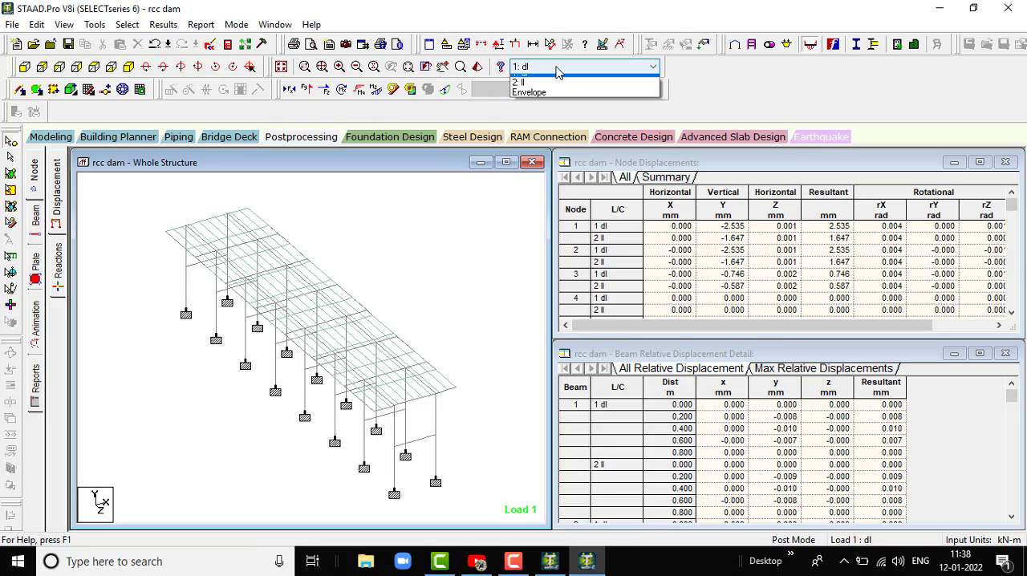
click(531, 98)
- Examine the axial force, Shear Y, Shear Z, torsion, Bending Y and Bending Z diagrams in turn for load case 2
click(289, 90)
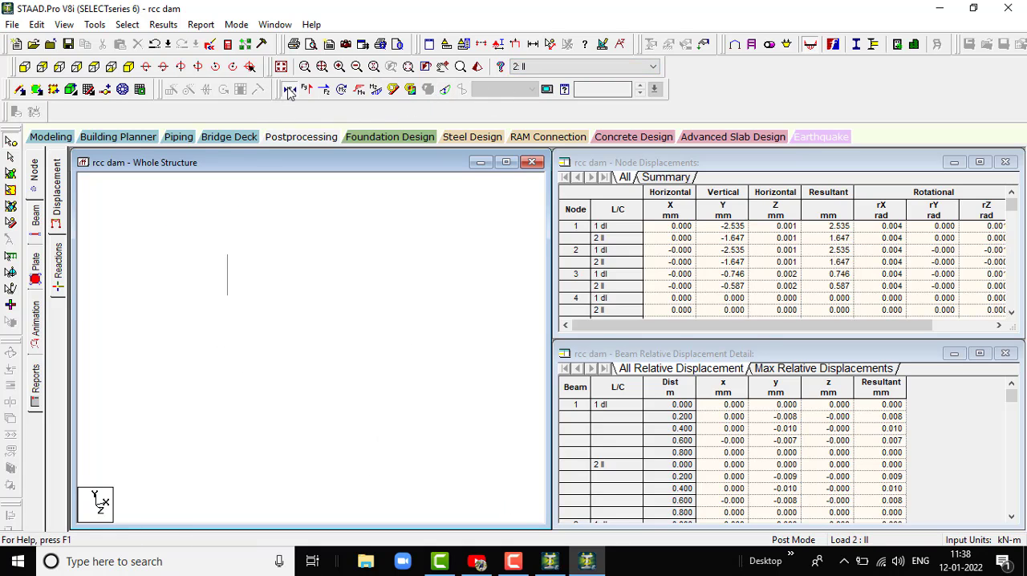
click(289, 90)
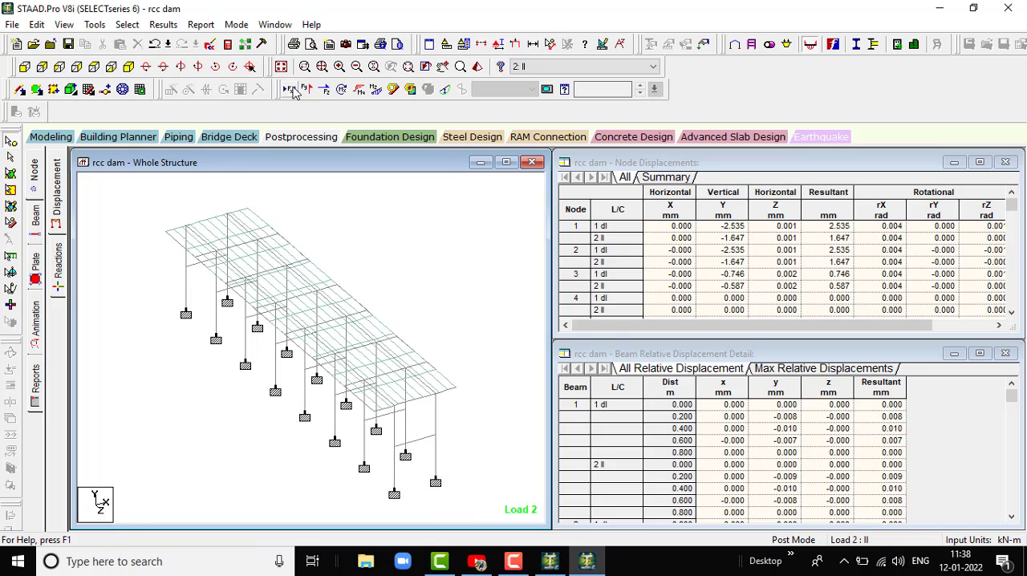
click(305, 90)
click(306, 90)
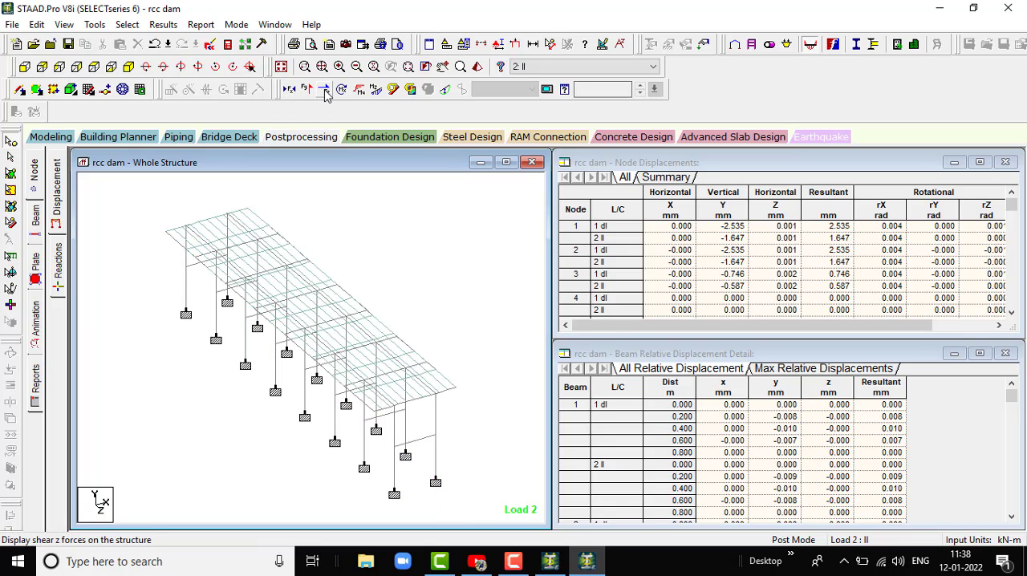
click(324, 90)
click(324, 90)
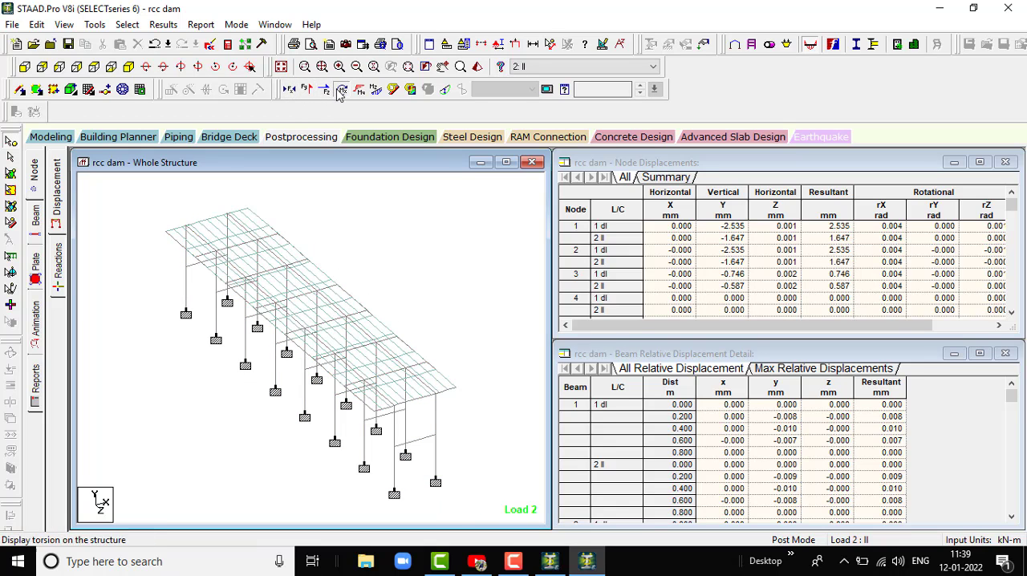
click(341, 90)
click(359, 91)
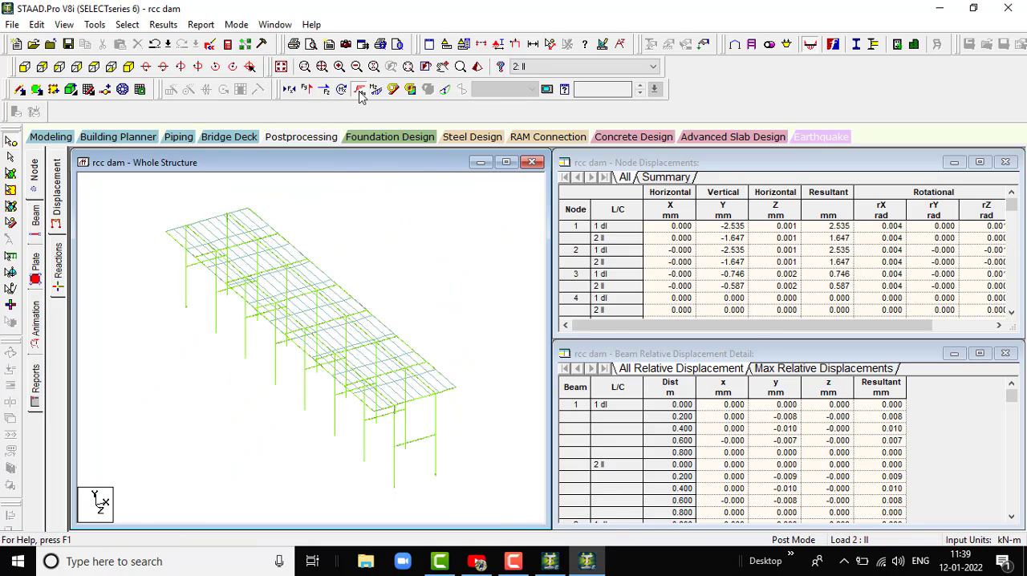
click(359, 91)
click(375, 90)
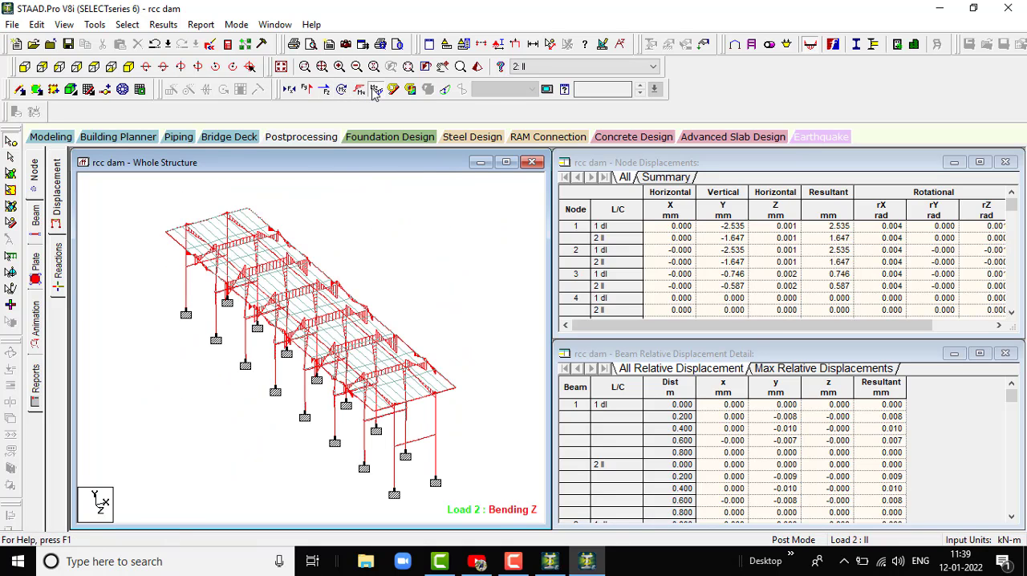
click(375, 90)
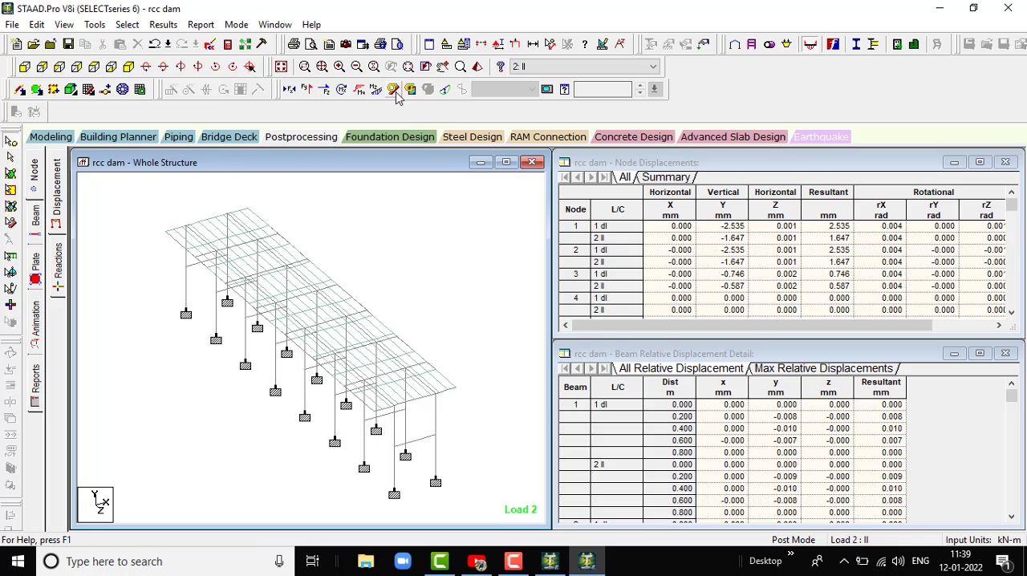
- Display the Max Absolute plate stress contour with normal fill on the deck slab for load case 2: ll
click(409, 90)
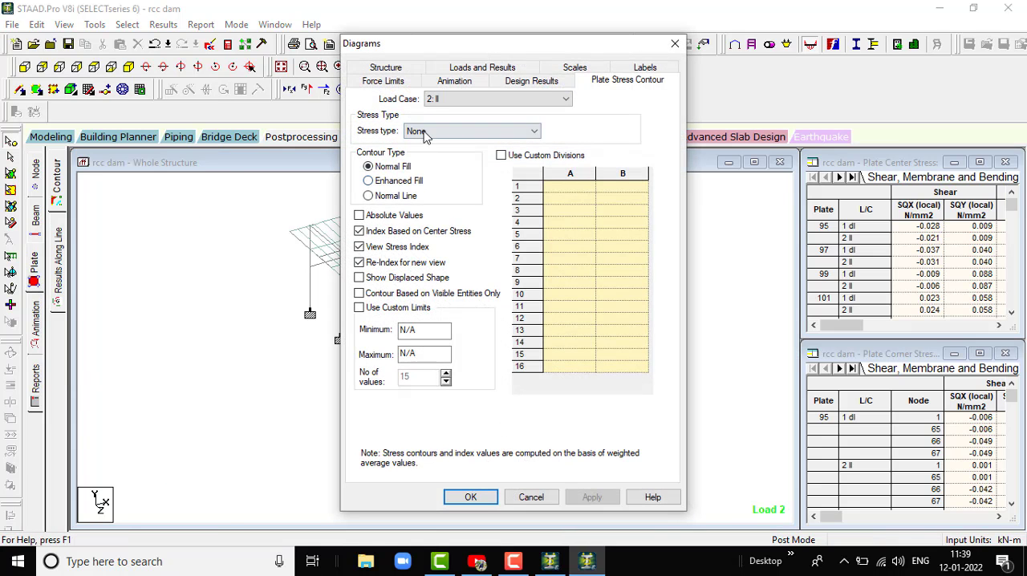
click(425, 132)
click(426, 152)
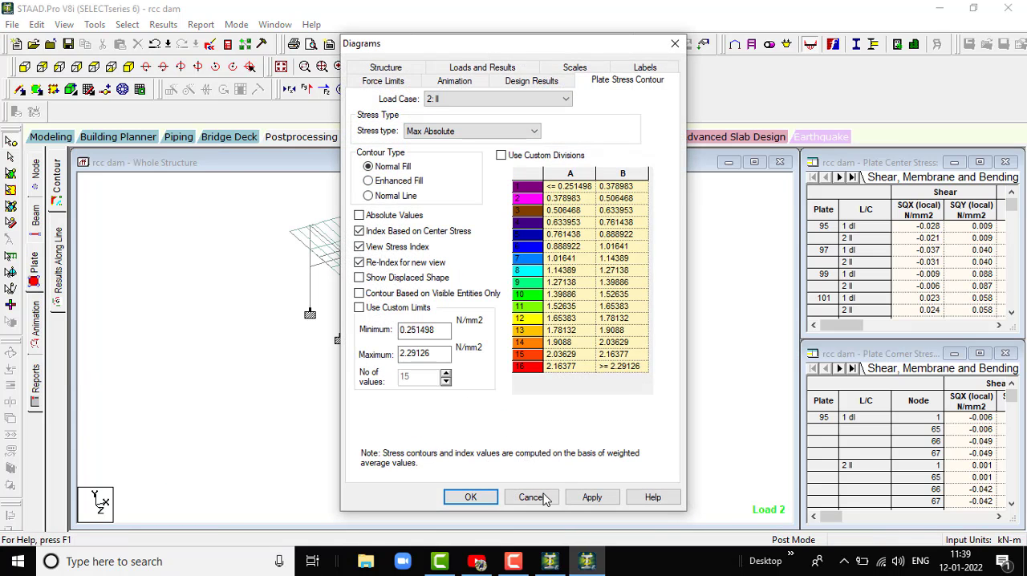
click(592, 496)
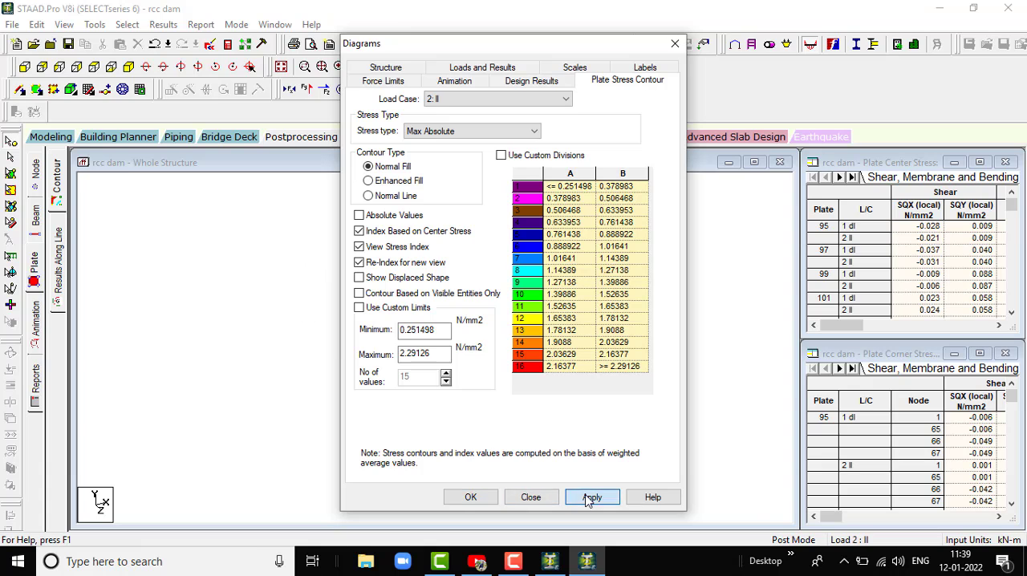
click(469, 498)
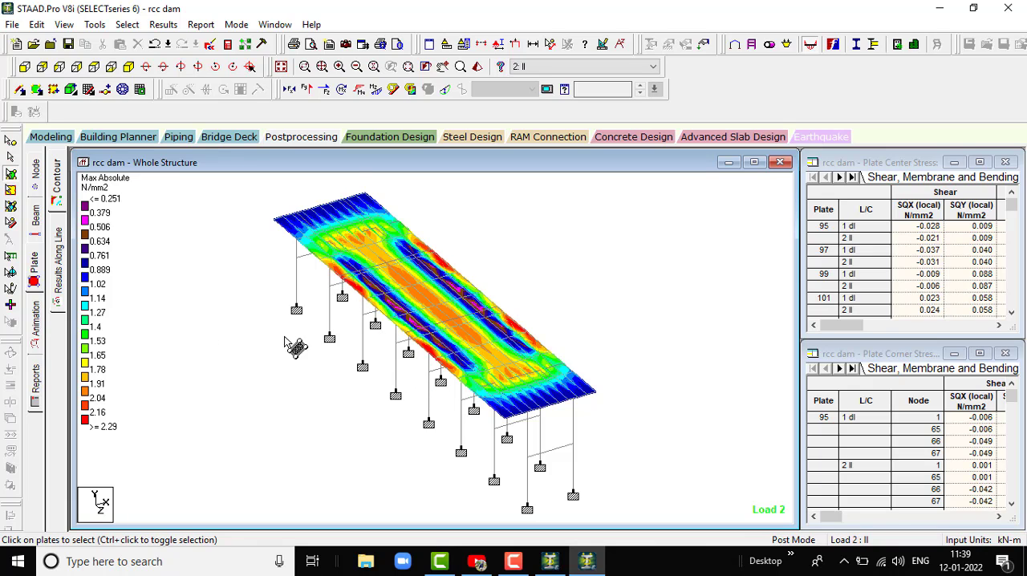
- Animate the deflection of the whole structure for load case 2
click(36, 322)
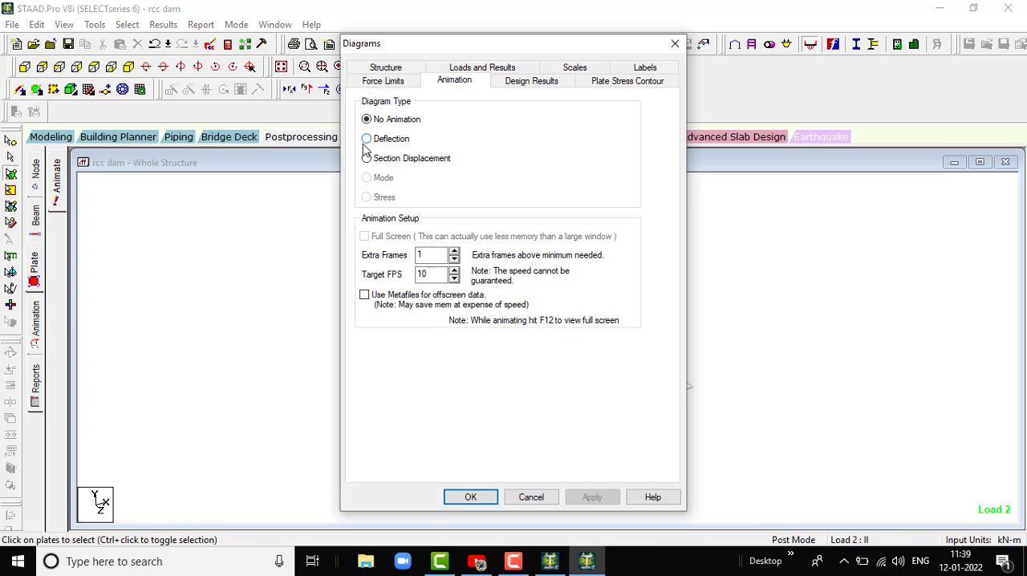
click(367, 139)
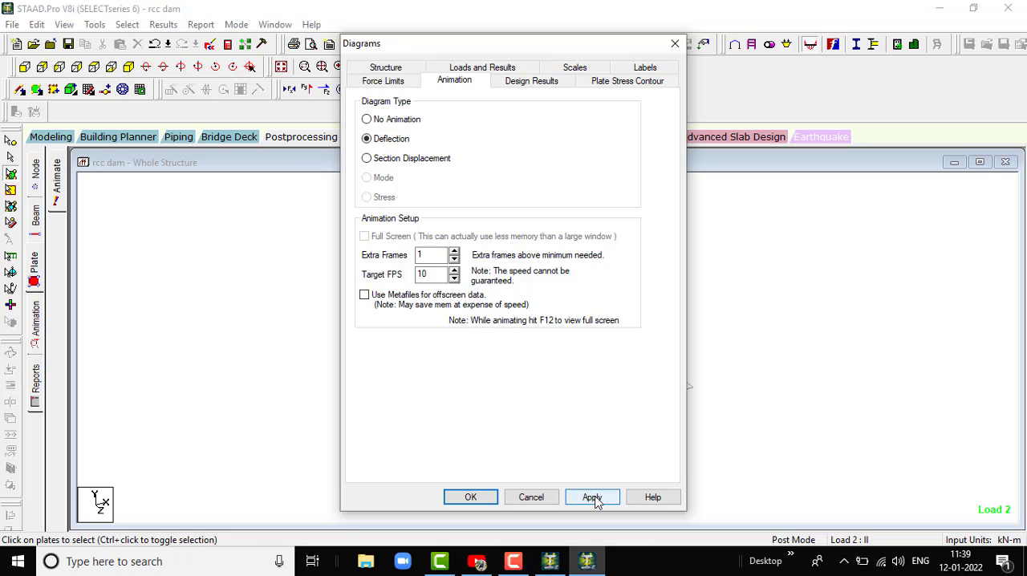
click(592, 498)
click(470, 496)
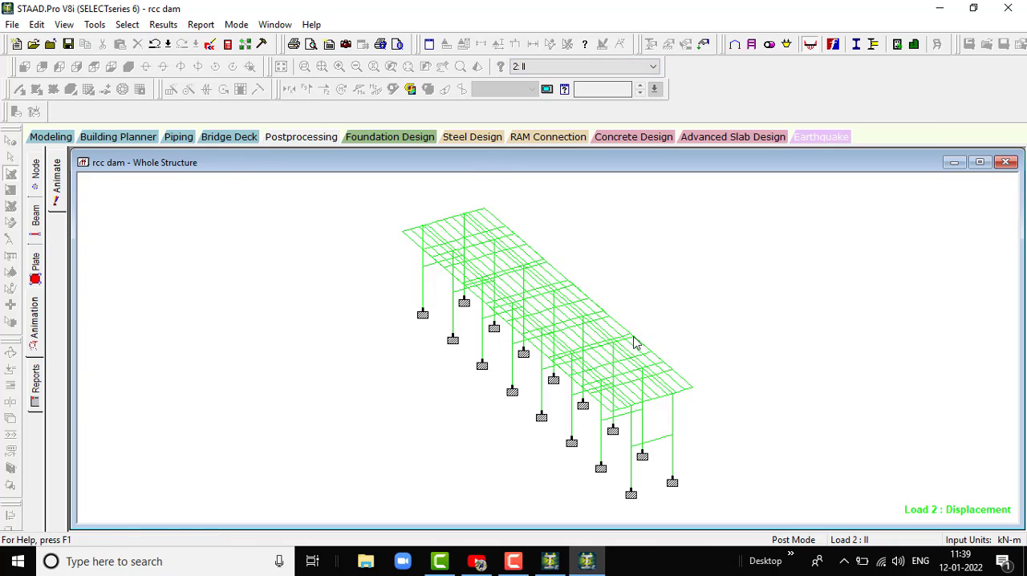
- Watch the deflection animation for load case 1: dl, and return it to load case 2: ll
click(614, 67)
click(593, 91)
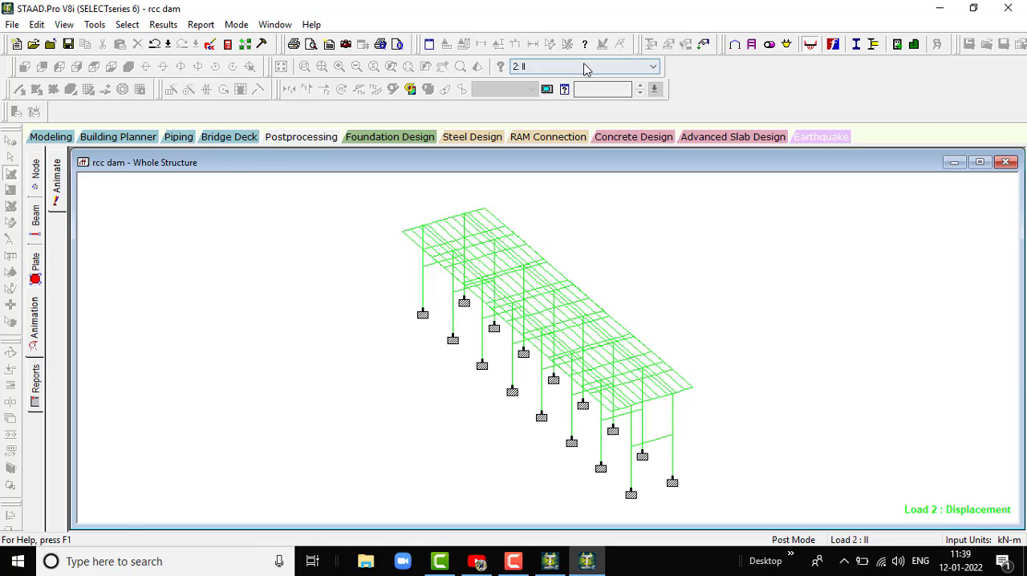
click(582, 67)
click(581, 81)
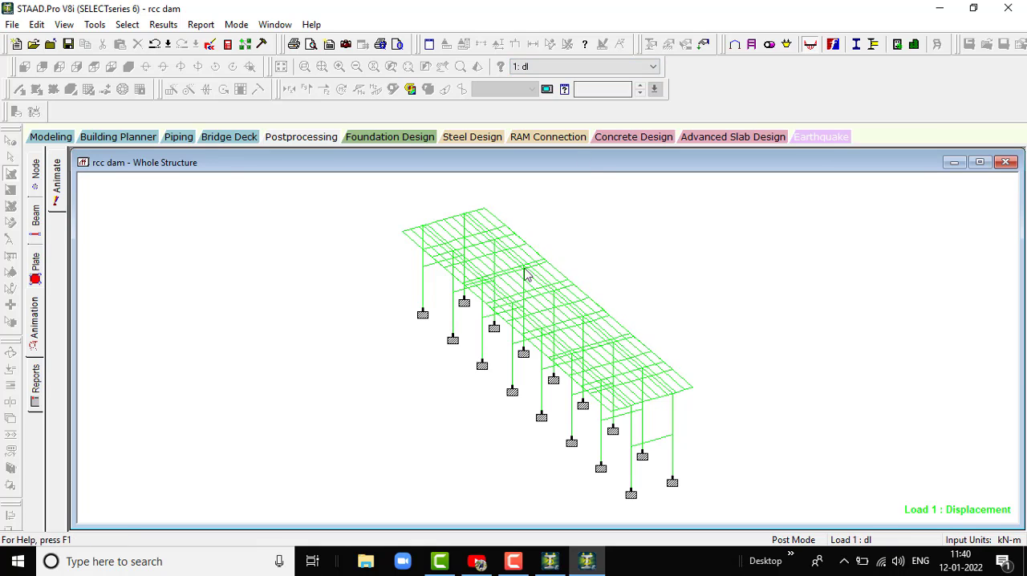
click(593, 69)
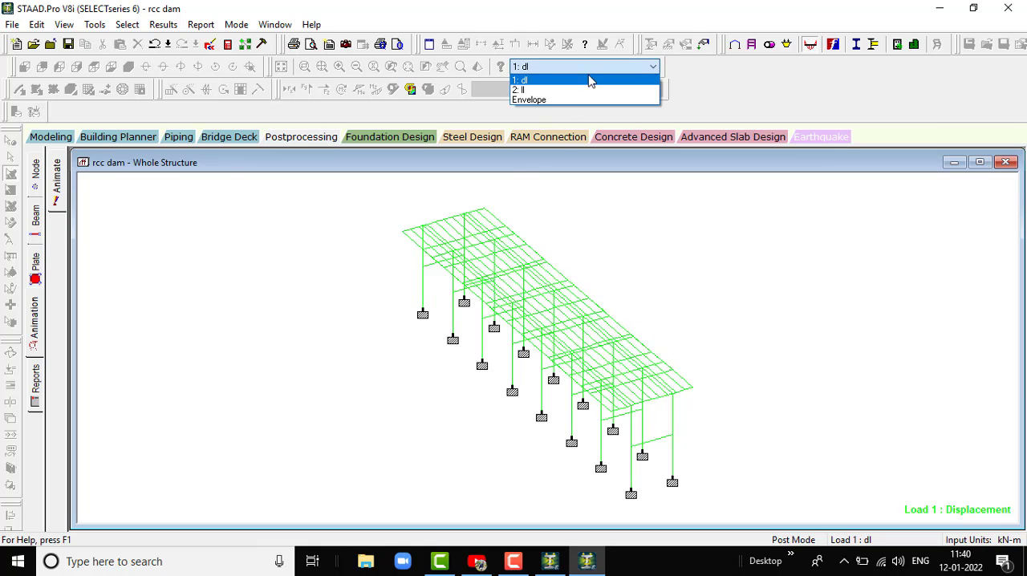
click(582, 93)
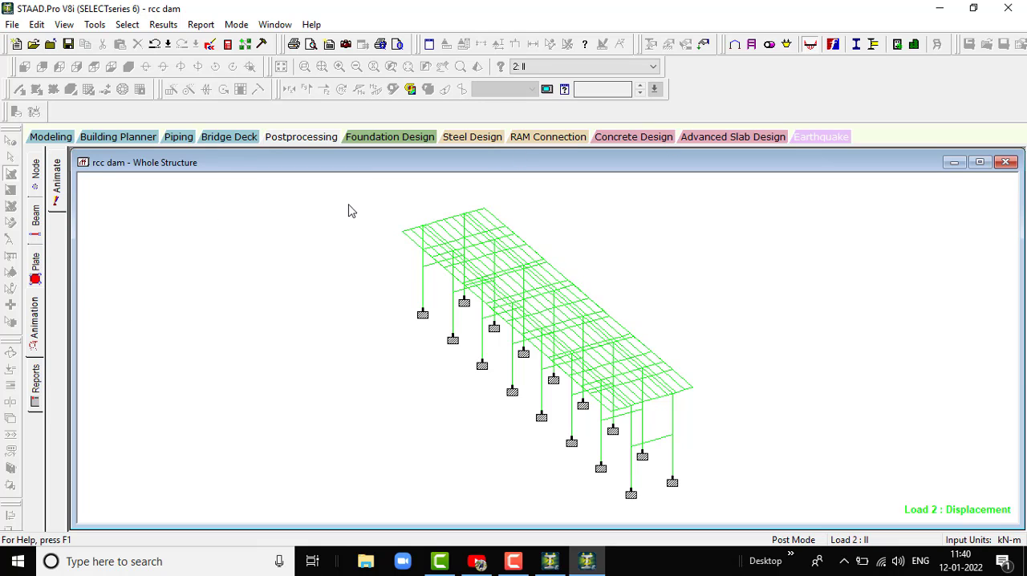
- Return to modeling mode and open the 3D rendered view of the dam in a maximised window
click(71, 138)
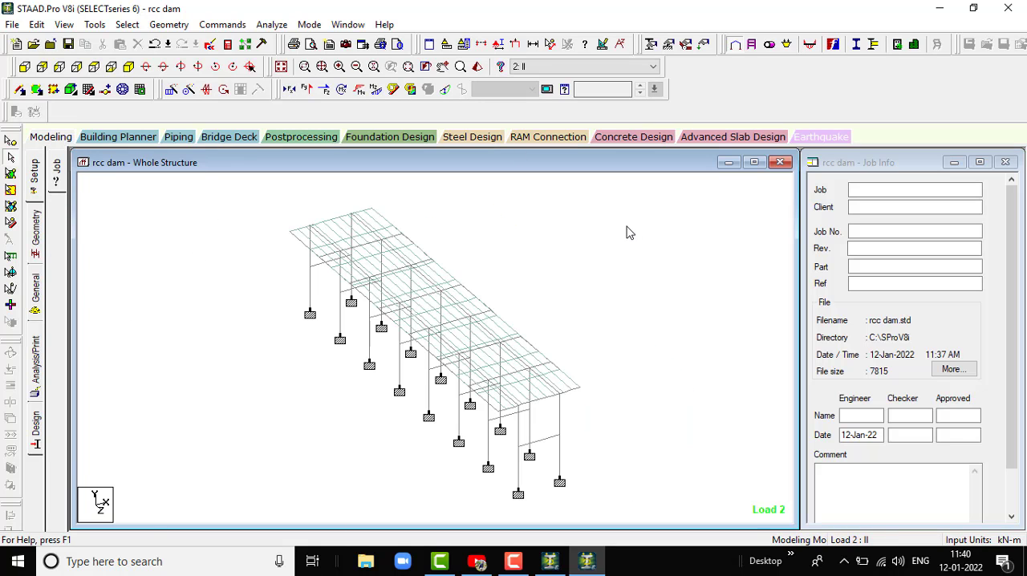
click(477, 68)
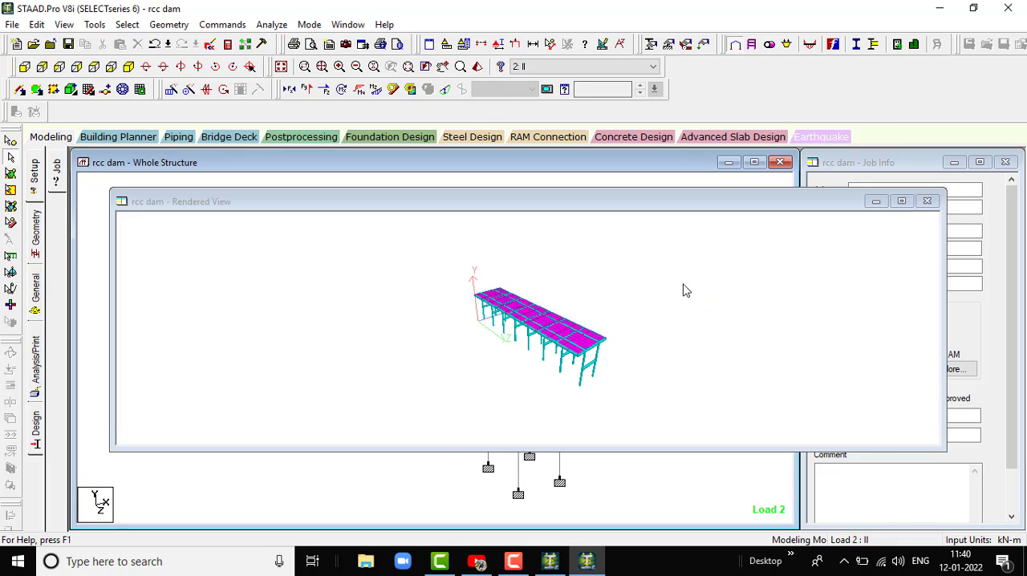
click(900, 201)
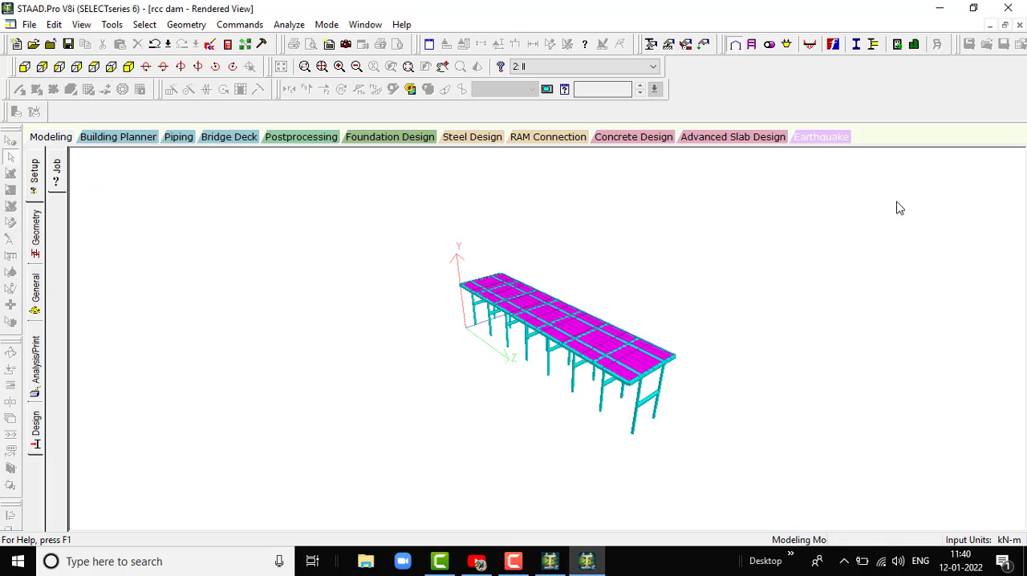
- Examine the rendered dam's columns, bracing beams and deck slab from the end, the long side and above
drag(695, 401, 434, 354)
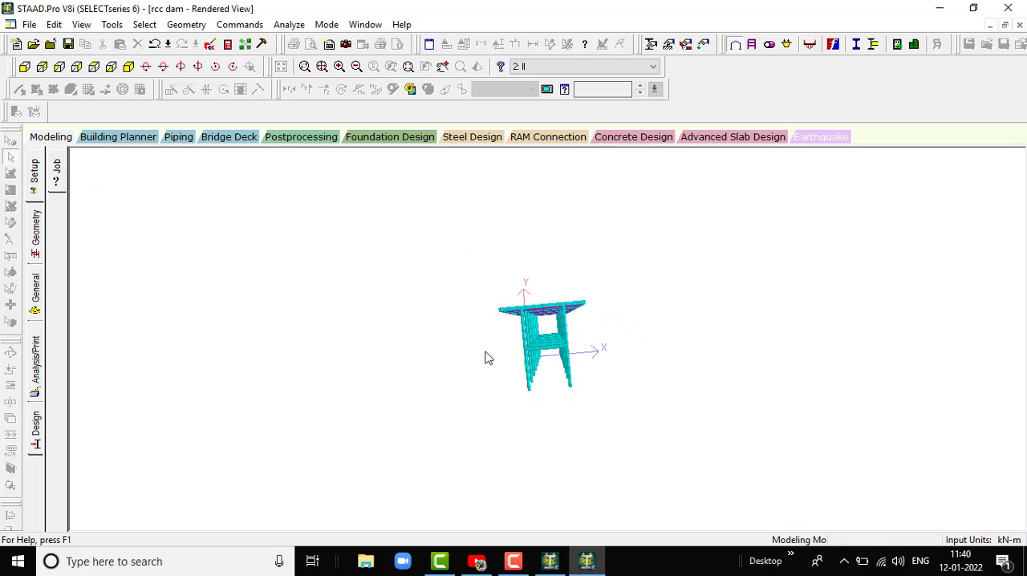
drag(587, 320, 497, 185)
drag(658, 319, 407, 316)
drag(552, 354, 372, 362)
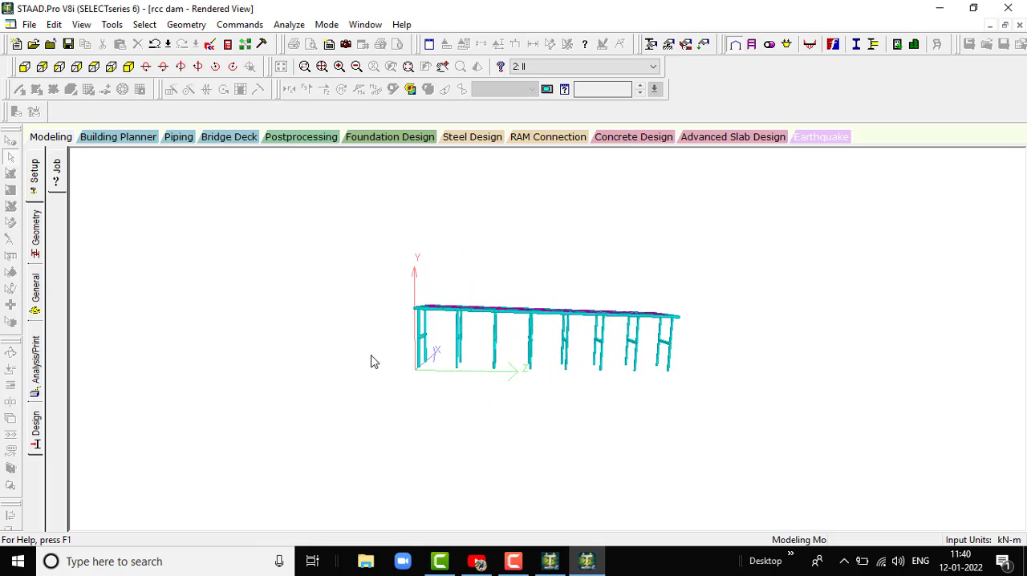
drag(532, 353, 351, 371)
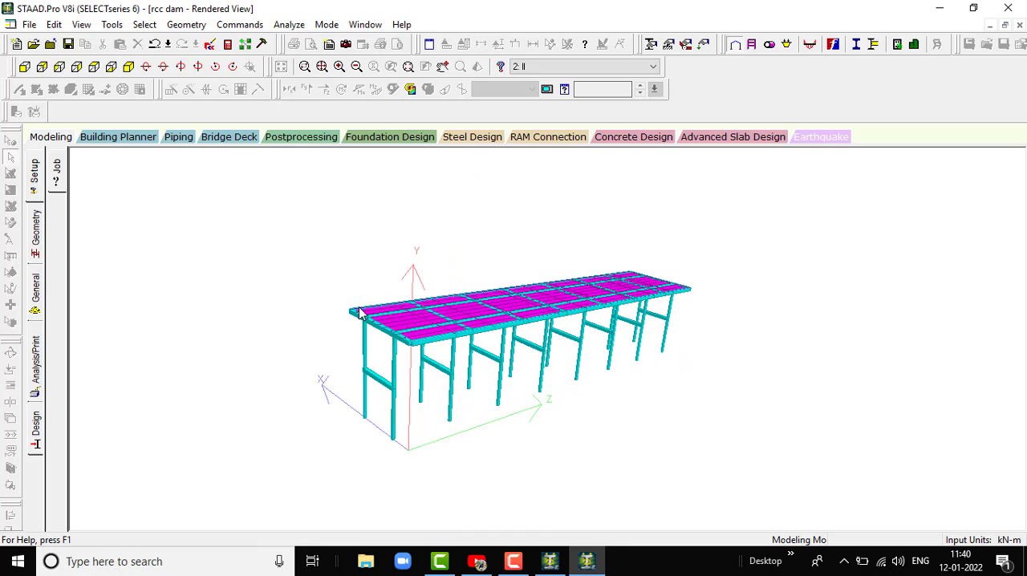
drag(507, 361, 324, 367)
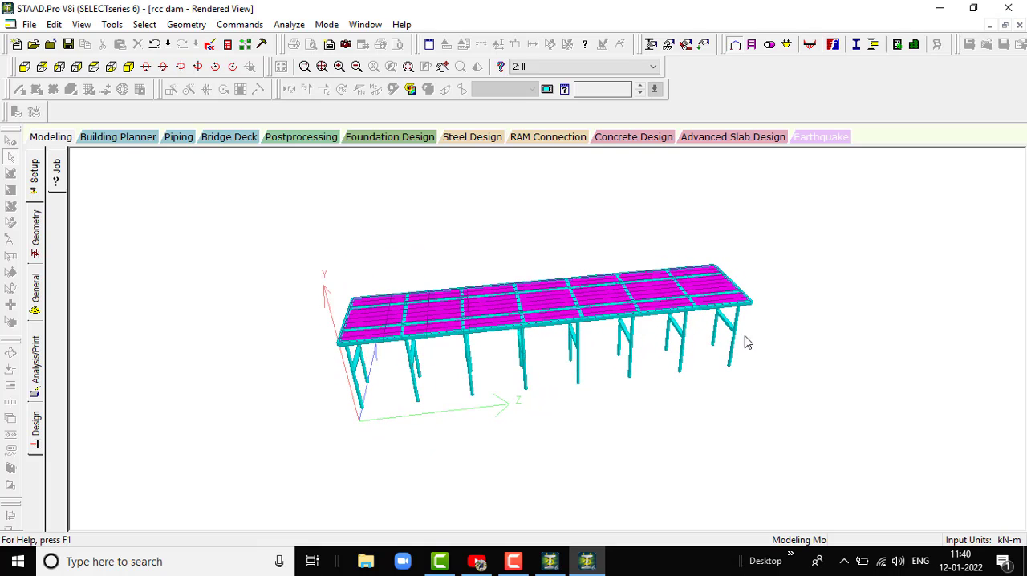
drag(742, 355, 641, 319)
drag(521, 314, 698, 285)
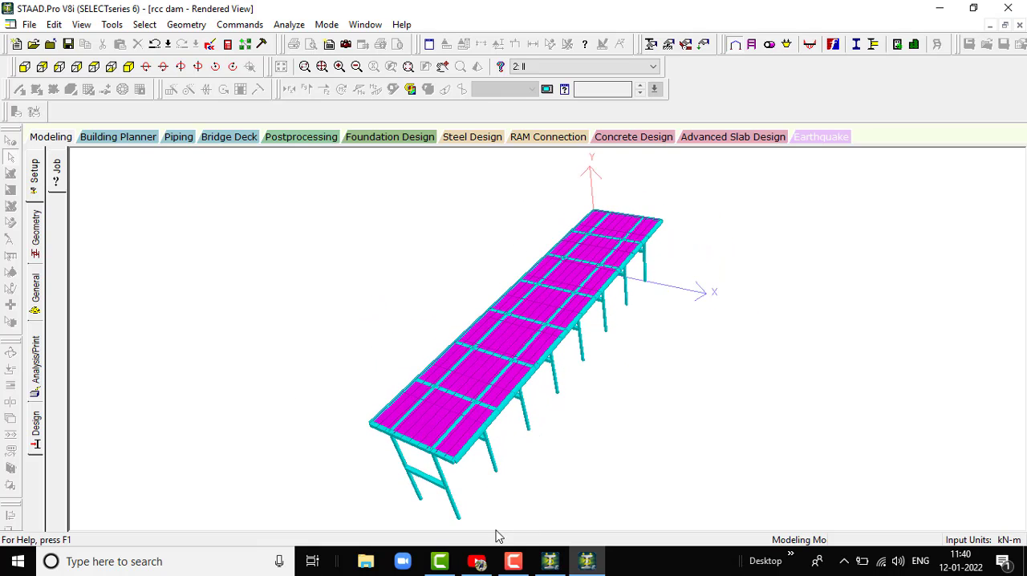
mouse_move(517, 564)
click(524, 514)
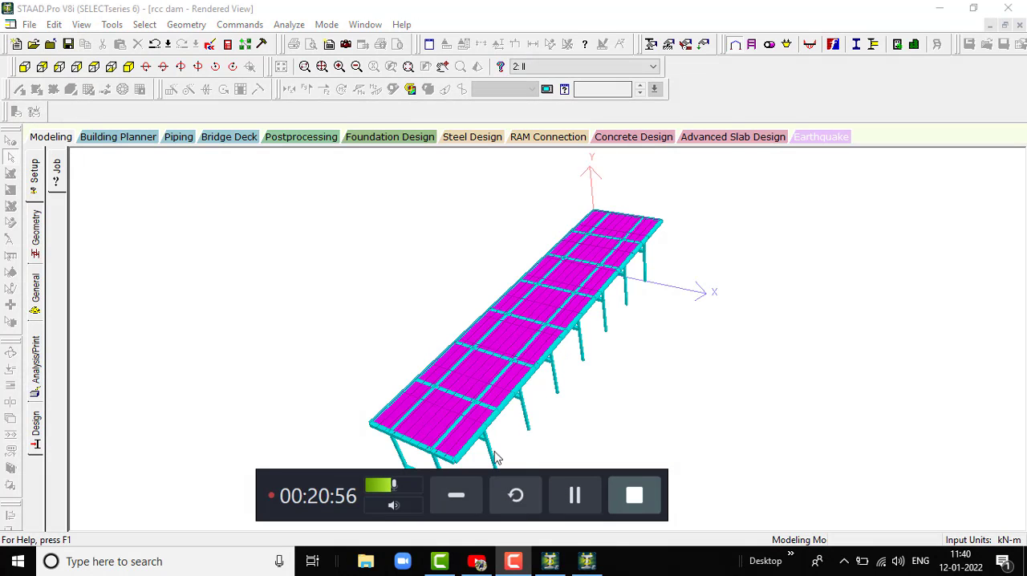
click(455, 495)
- Inspect the rendered dam once more from different angles, ending with a perspective along its opposite long side
drag(602, 372, 484, 321)
drag(494, 422, 525, 273)
drag(438, 343, 797, 364)
drag(472, 277, 451, 333)
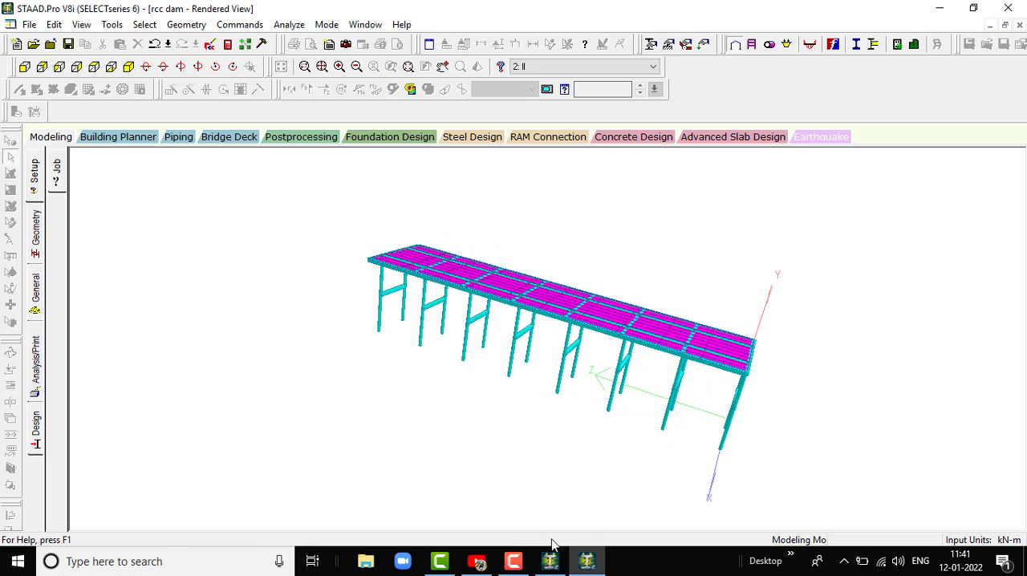
click(514, 561)
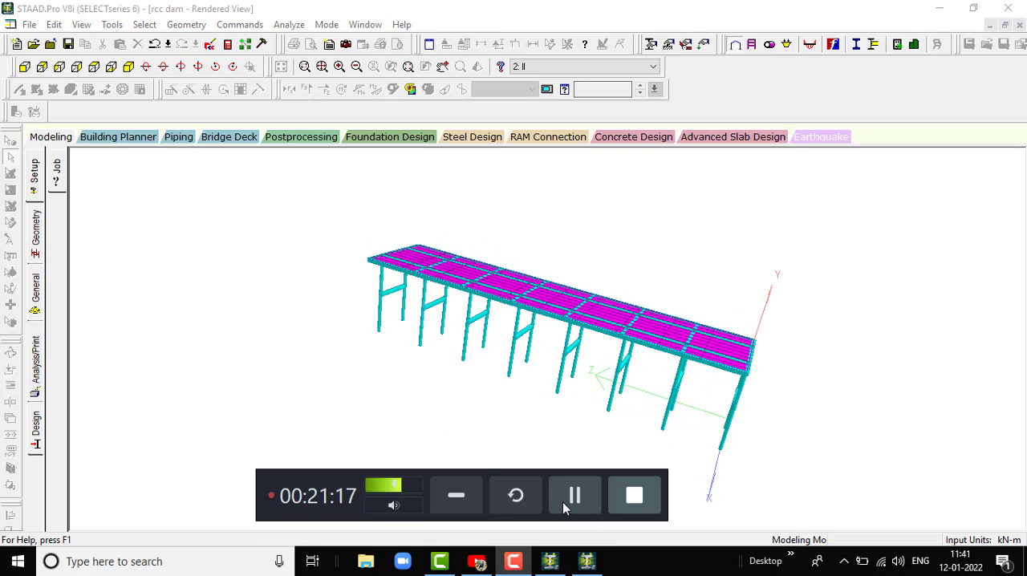